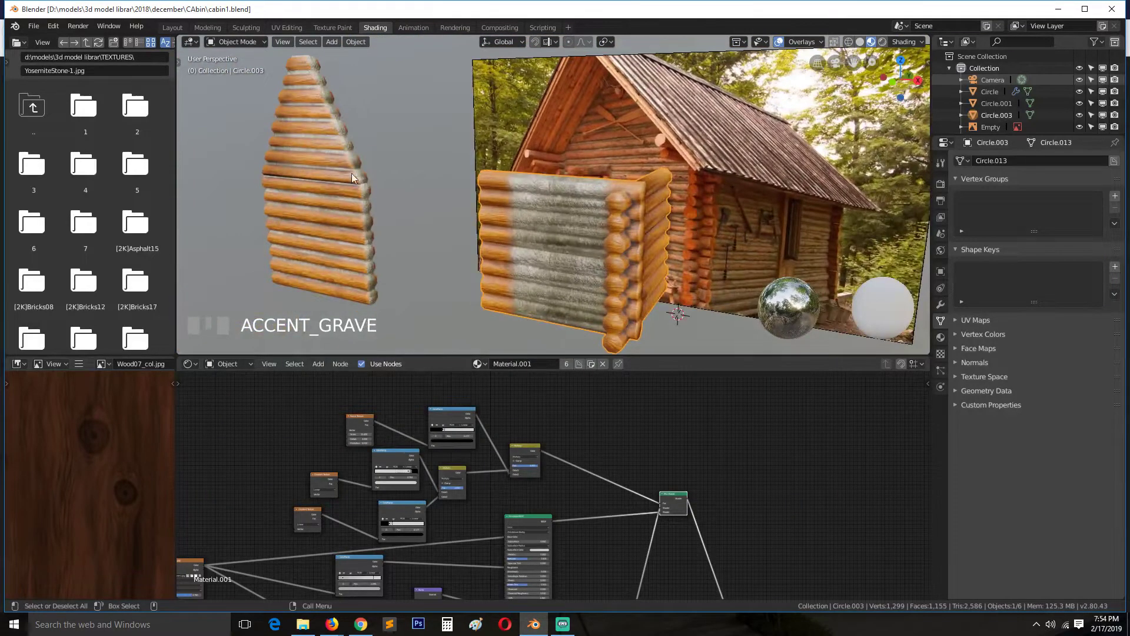
Step: Make the material on the log corner wall a single-user copy
{"action": "middle_click_drag", "start_coordinate": [431, 209], "coordinate": [504, 252], "text": "shift"}
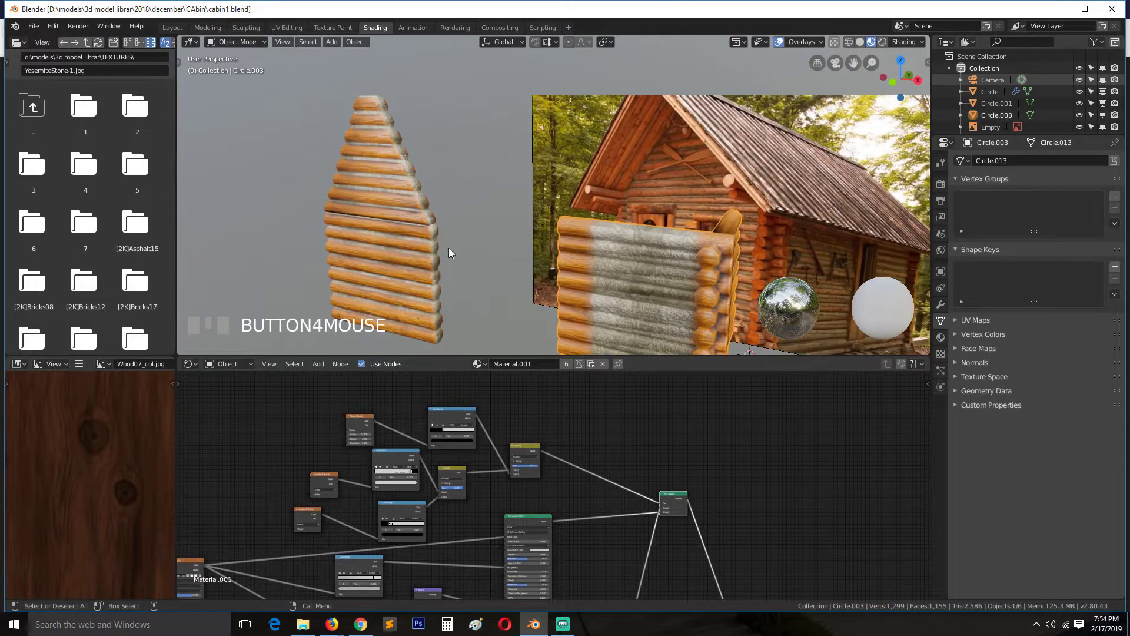
{"action": "left_click", "coordinate": [619, 281]}
{"action": "scroll", "coordinate": [485, 450], "scroll_direction": "up", "scroll_amount": 4}
{"action": "middle_click_drag", "start_coordinate": [458, 446], "coordinate": [455, 496]}
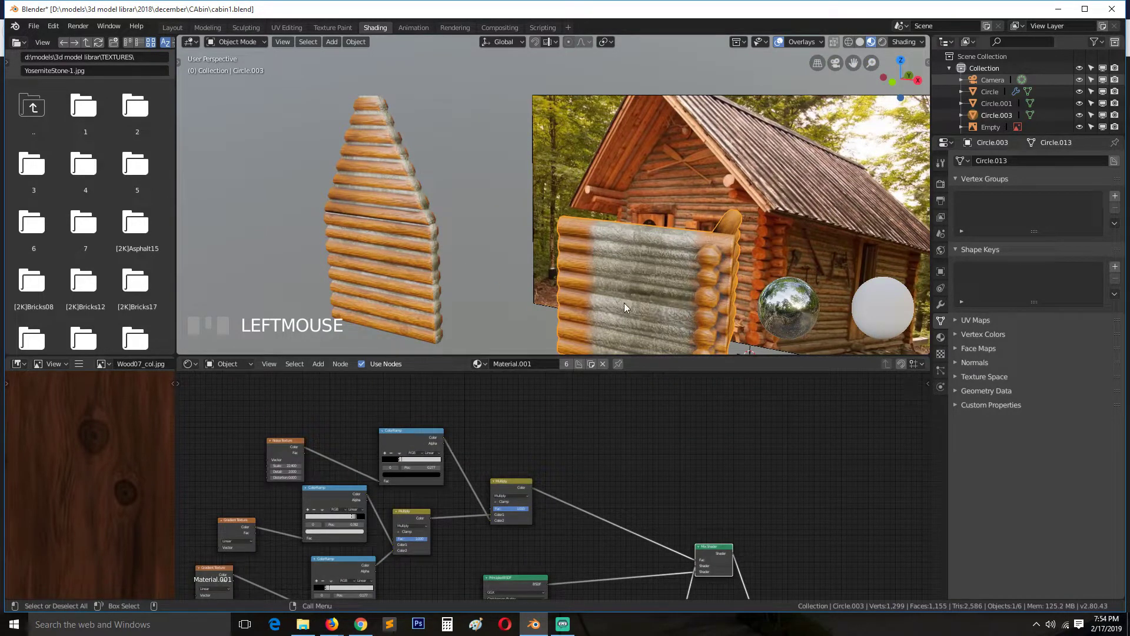
{"action": "scroll", "coordinate": [610, 333], "scroll_direction": "up", "scroll_amount": 3}
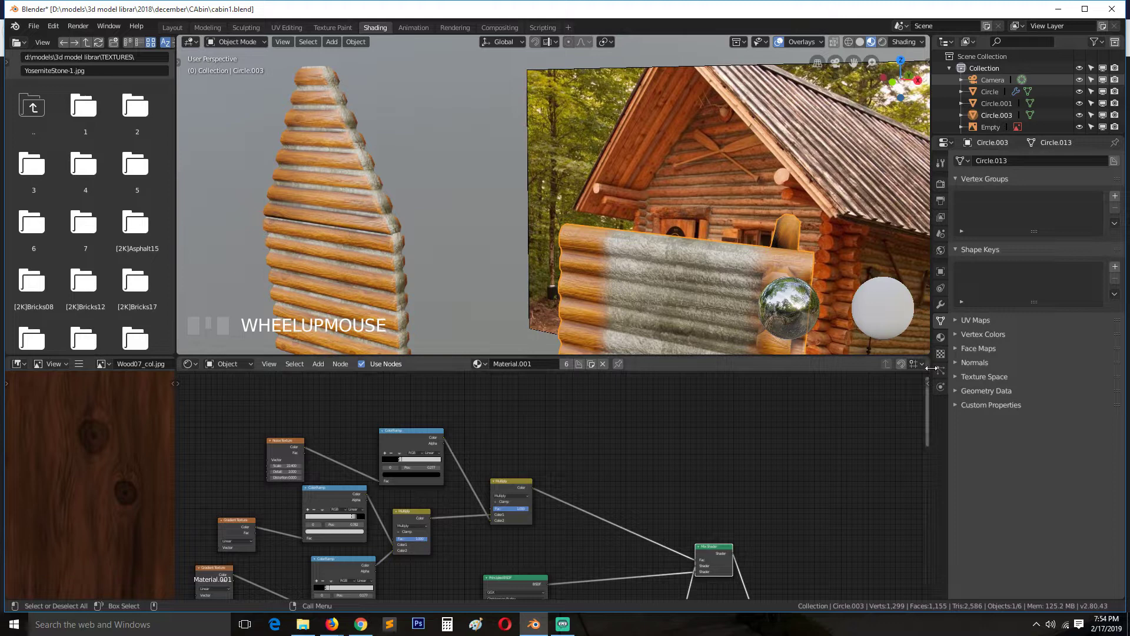
{"action": "left_click", "coordinate": [940, 337]}
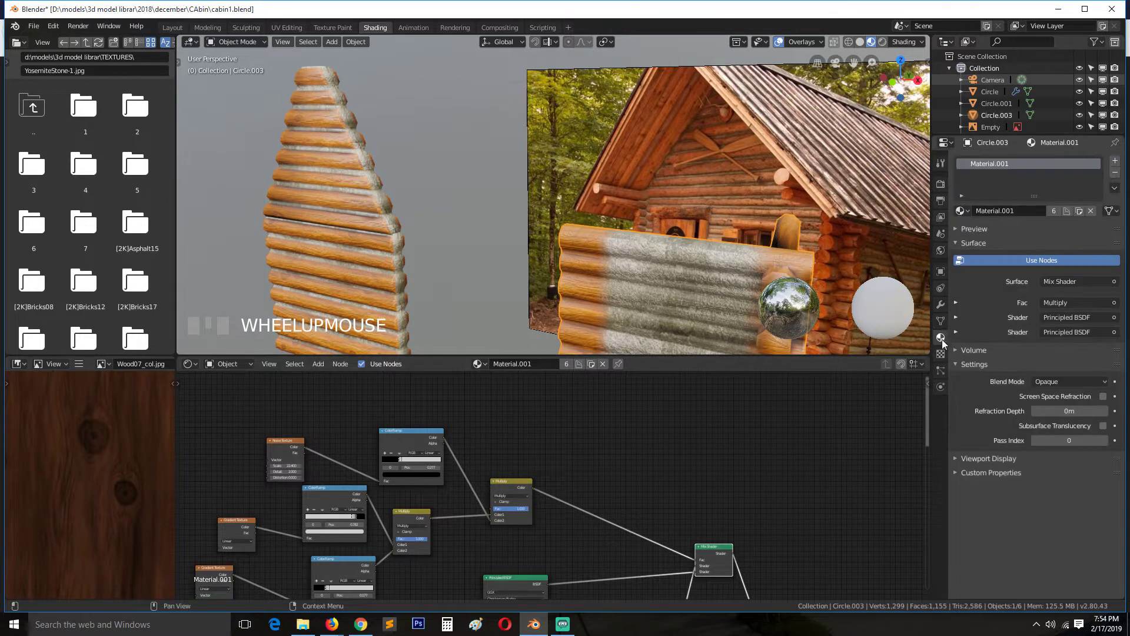
{"action": "left_click", "coordinate": [1055, 211]}
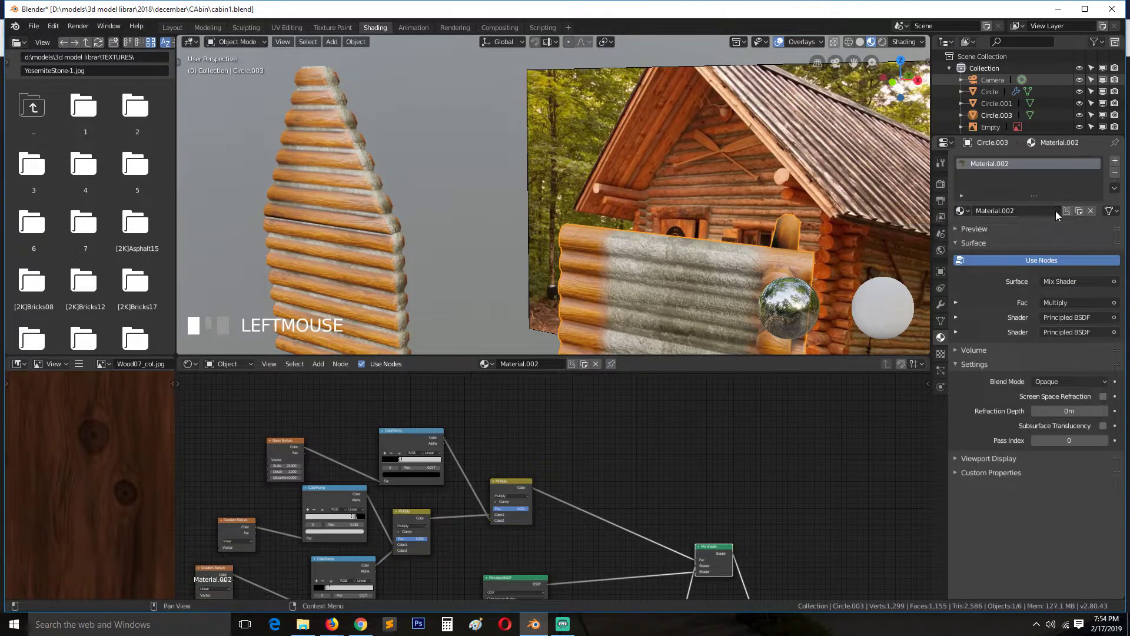
{"action": "left_click", "coordinate": [1016, 210]}
{"action": "scroll", "coordinate": [720, 296], "scroll_direction": "up", "scroll_amount": 4}
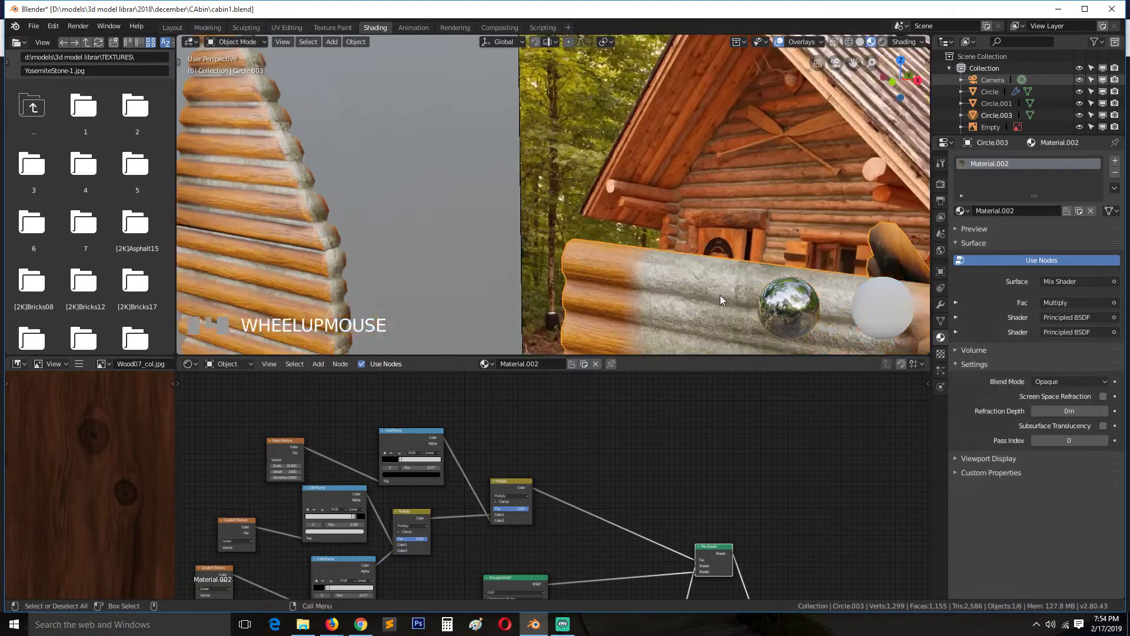
Step: Preview the output of the final Multiply node and examine the resulting mask on both corner walls, including from above
{"action": "middle_click_drag", "start_coordinate": [482, 161], "coordinate": [323, 61], "text": "shift"}
{"action": "scroll", "coordinate": [505, 500], "scroll_direction": "up", "scroll_amount": 5}
{"action": "middle_click_drag", "start_coordinate": [506, 495], "coordinate": [557, 441]}
{"action": "left_click", "coordinate": [559, 427], "text": "ctrl+shift"}
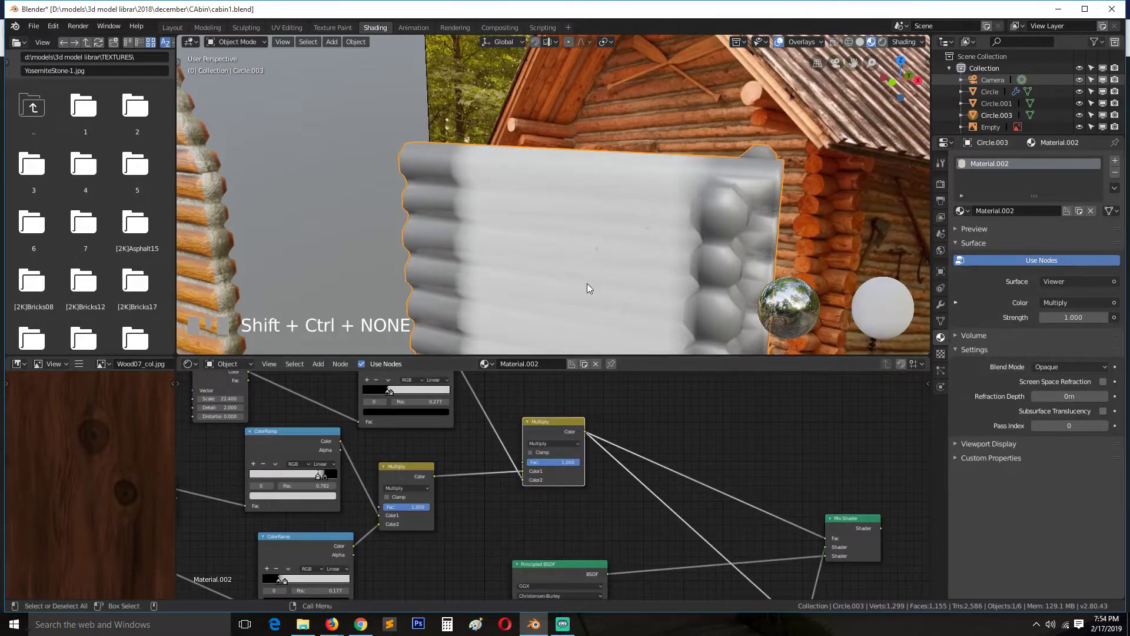
{"action": "middle_click_drag", "start_coordinate": [587, 284], "coordinate": [697, 302]}
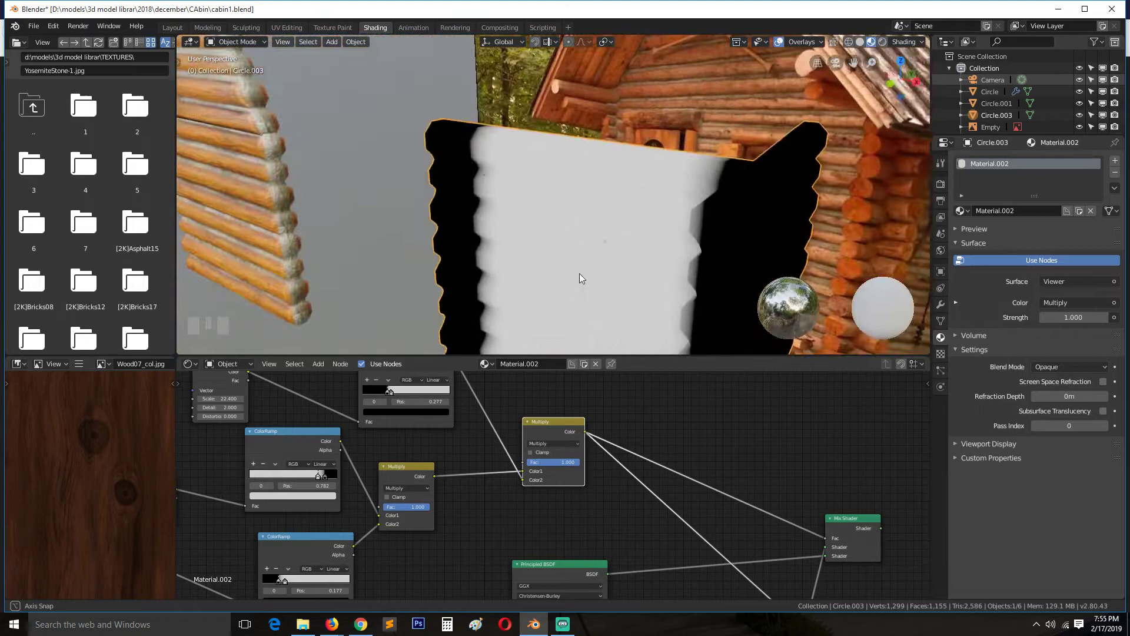
{"action": "key", "text": "shift+grave"}
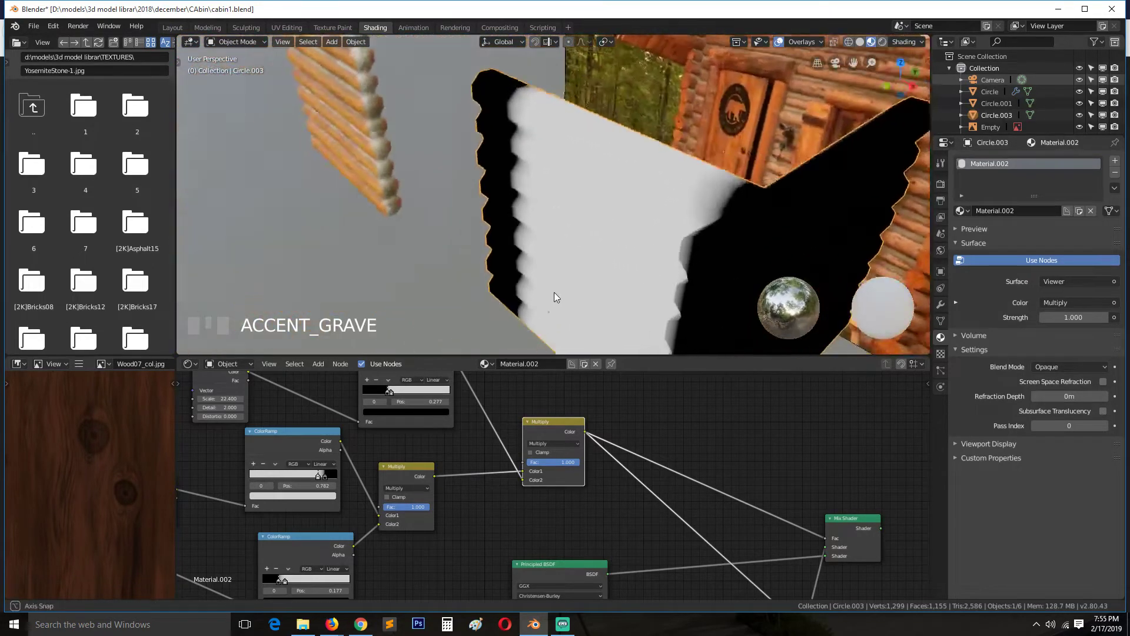
{"action": "middle_click_drag", "start_coordinate": [627, 304], "coordinate": [635, 87]}
{"action": "key", "text": "KP_7"}
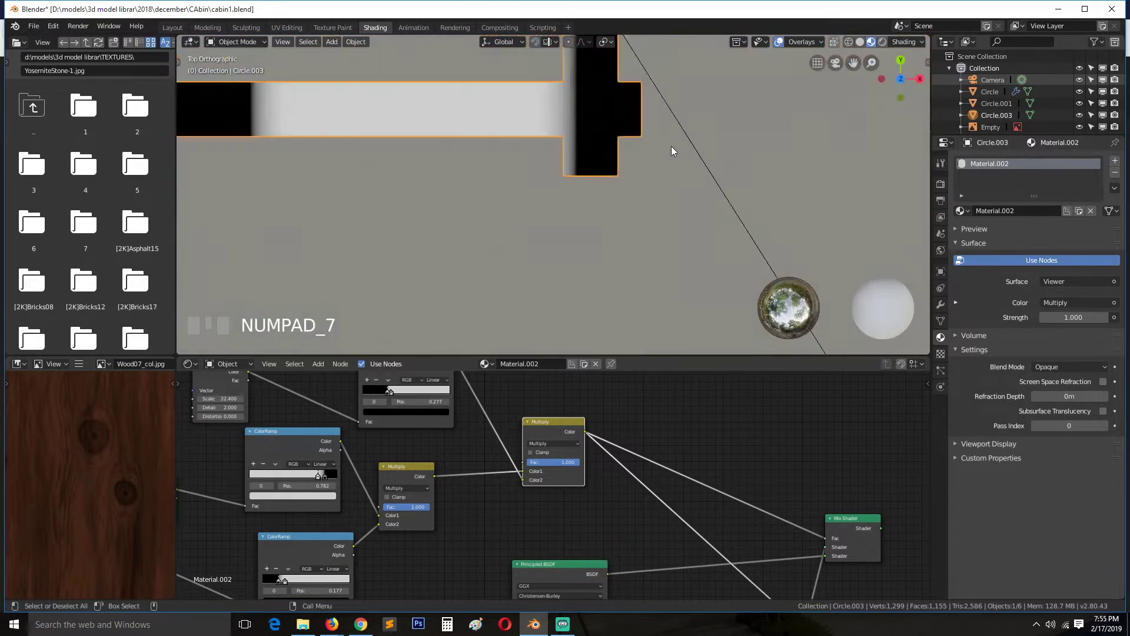
{"action": "middle_click_drag", "start_coordinate": [671, 146], "coordinate": [575, 281]}
{"action": "scroll", "coordinate": [574, 282], "scroll_direction": "down", "scroll_amount": 2}
{"action": "key", "text": "Tab"}
{"action": "scroll", "coordinate": [572, 282], "scroll_direction": "down", "scroll_amount": 2}
{"action": "scroll", "coordinate": [529, 206], "scroll_direction": "up", "scroll_amount": 3}
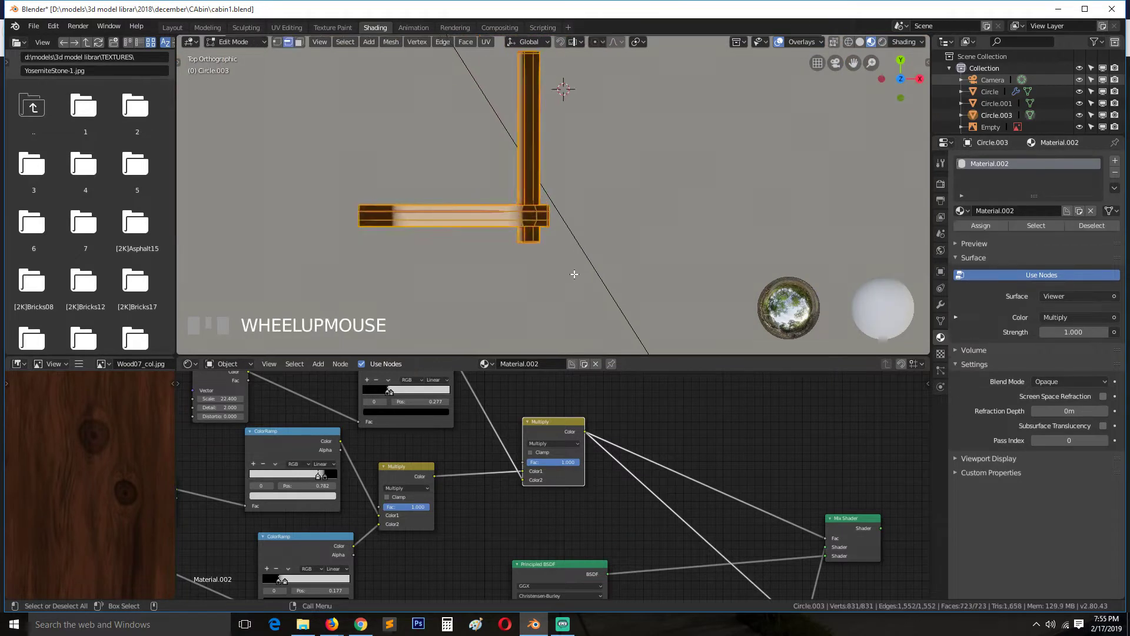
{"action": "key", "text": "Tab"}
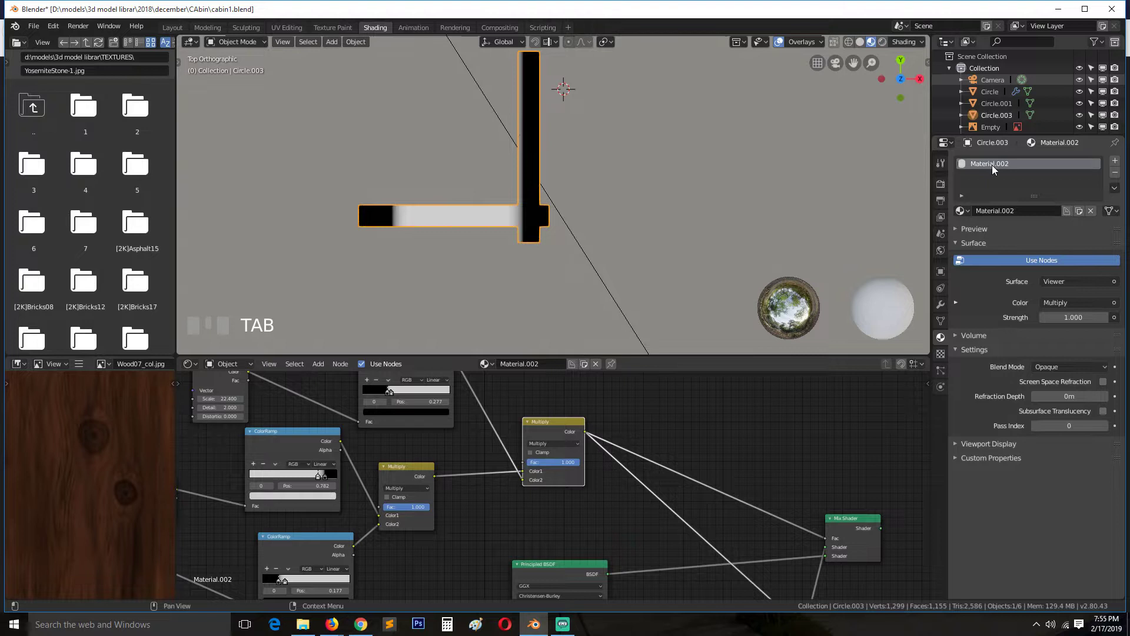
Step: Duplicate the corner wall's material and add a second material slot holding its own independent copy
{"action": "left_click", "coordinate": [1079, 211]}
{"action": "left_click", "coordinate": [1115, 160]}
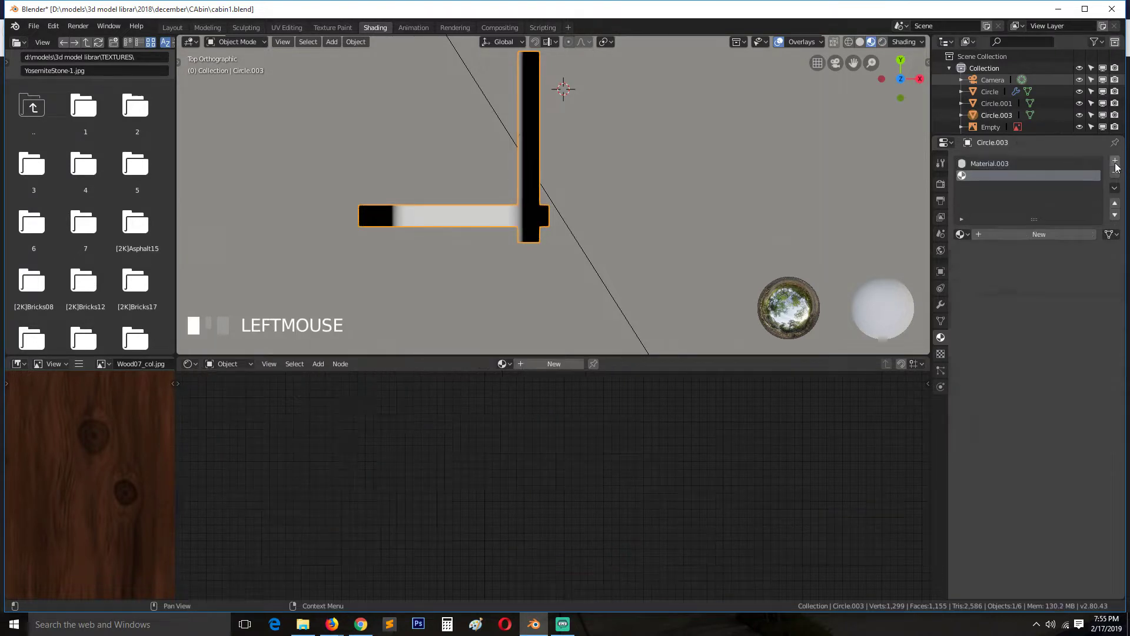
{"action": "left_click", "coordinate": [961, 234]}
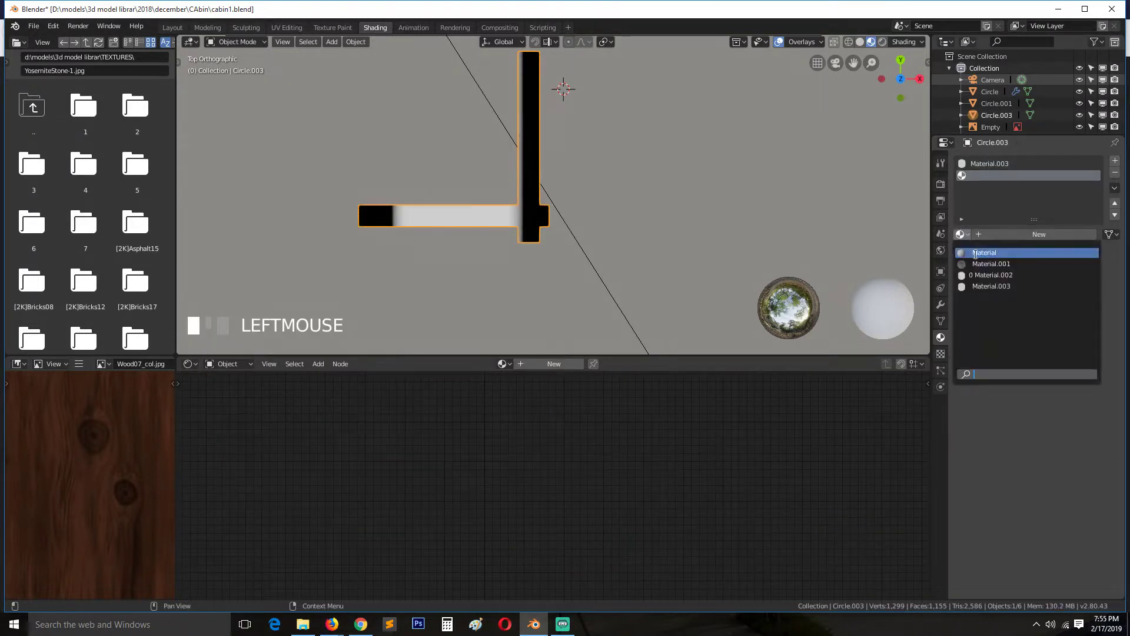
{"action": "left_click", "coordinate": [995, 286]}
{"action": "left_click", "coordinate": [1057, 236]}
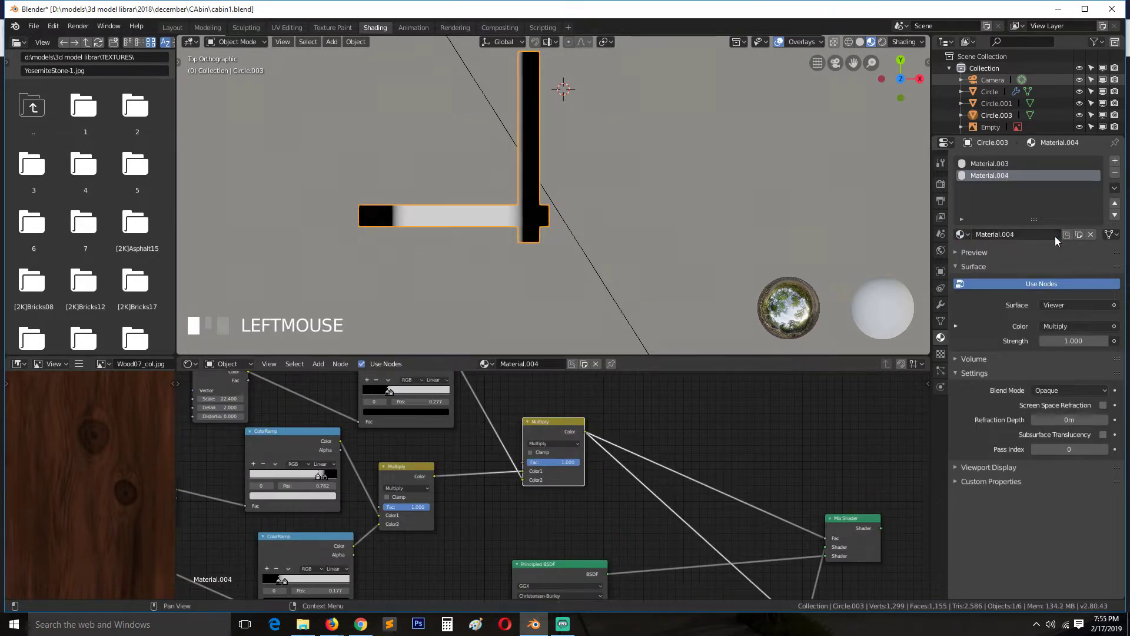
Step: Rename the material in the first slot as "direction 1"
{"action": "left_click", "coordinate": [997, 169]}
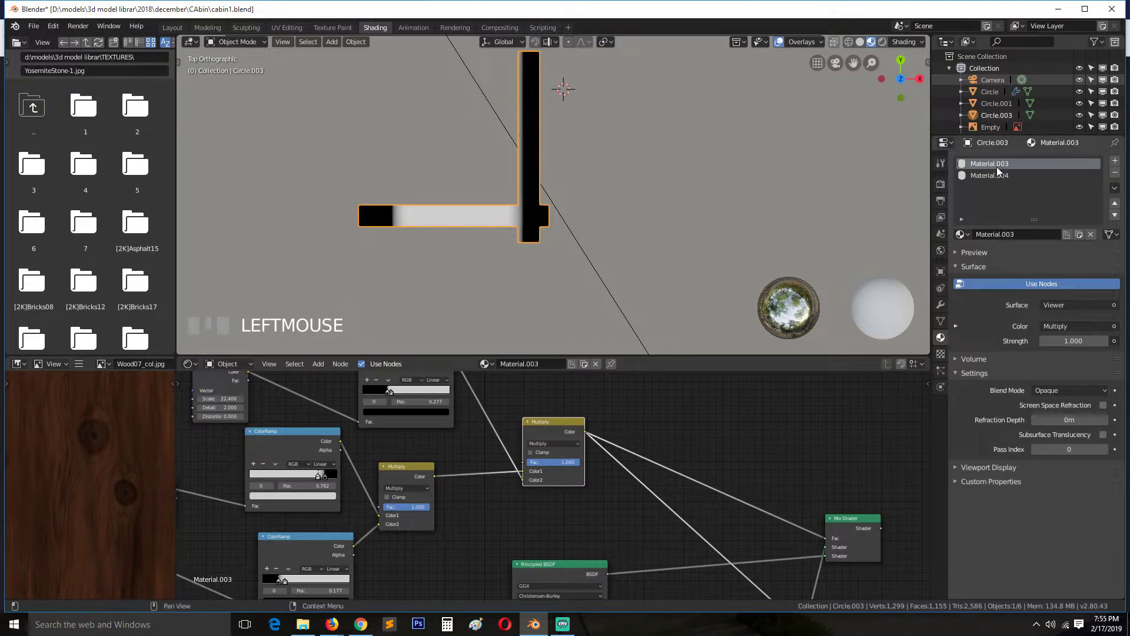
{"action": "left_click", "coordinate": [1006, 235]}
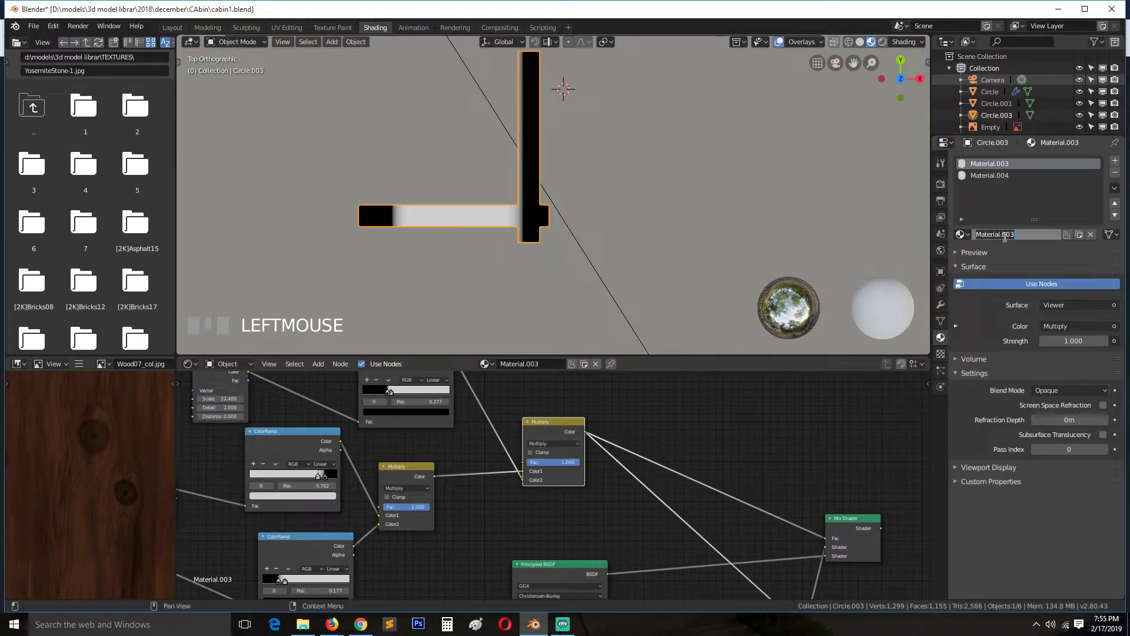
{"action": "type", "text": "dlr"}
{"action": "type", "text": "ect"}
{"action": "key", "text": "Return"}
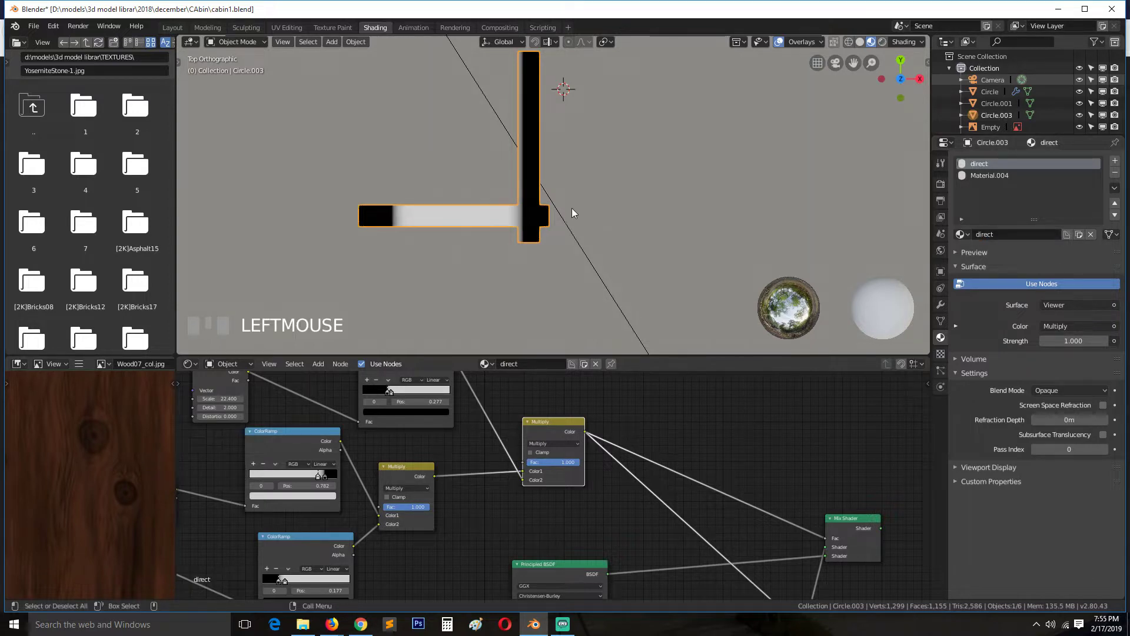
{"action": "middle_click_drag", "start_coordinate": [573, 186], "coordinate": [643, 104]}
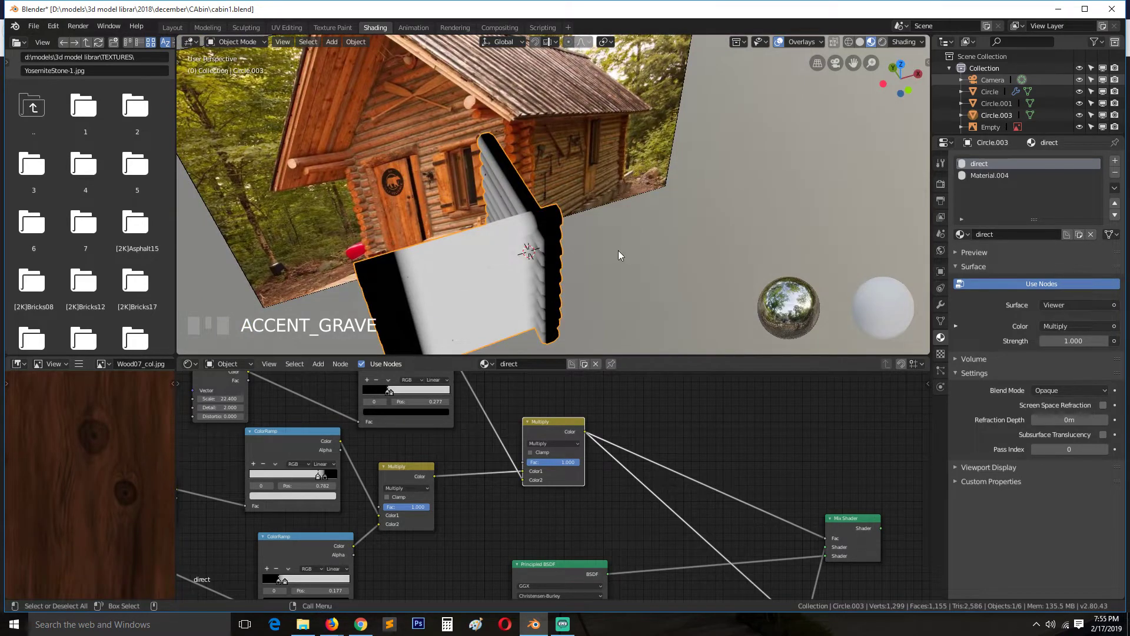
{"action": "key", "text": "KP_7"}
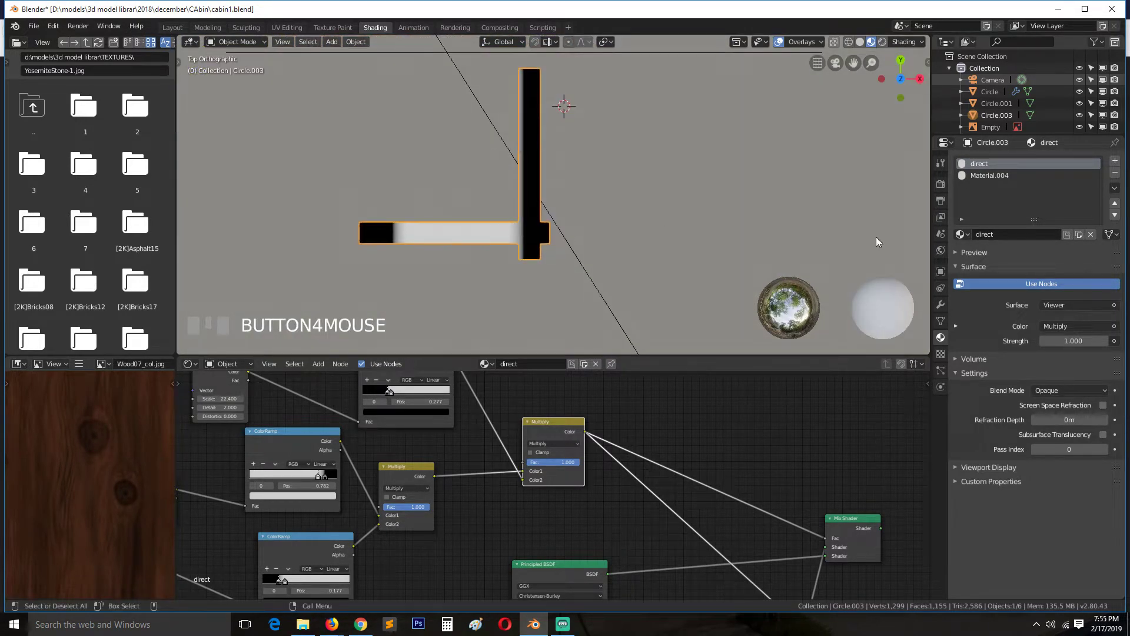
{"action": "left_click", "coordinate": [998, 234]}
{"action": "type", "text": "d"}
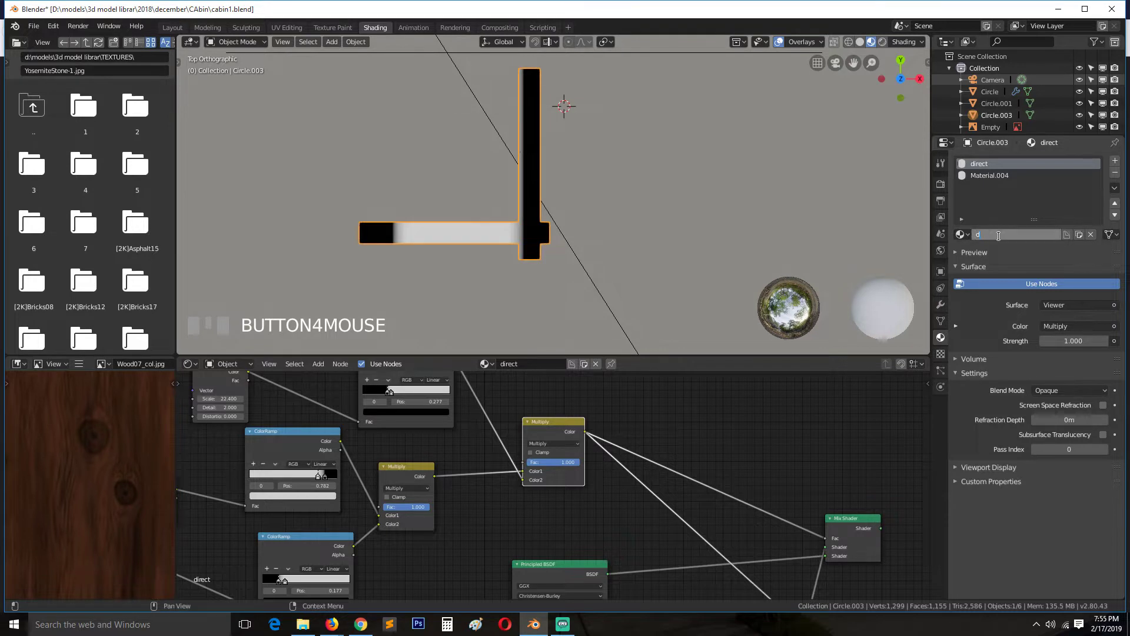
{"action": "key", "text": "BackSpace"}
{"action": "key", "text": "BackSpace"}
{"action": "key", "text": "BackSpace"}
{"action": "key", "text": "BackSpace"}
Step: Rename the material in the second slot as "direction 2" and save the file
{"action": "left_click", "coordinate": [1000, 183]}
{"action": "left_click", "coordinate": [1008, 234]}
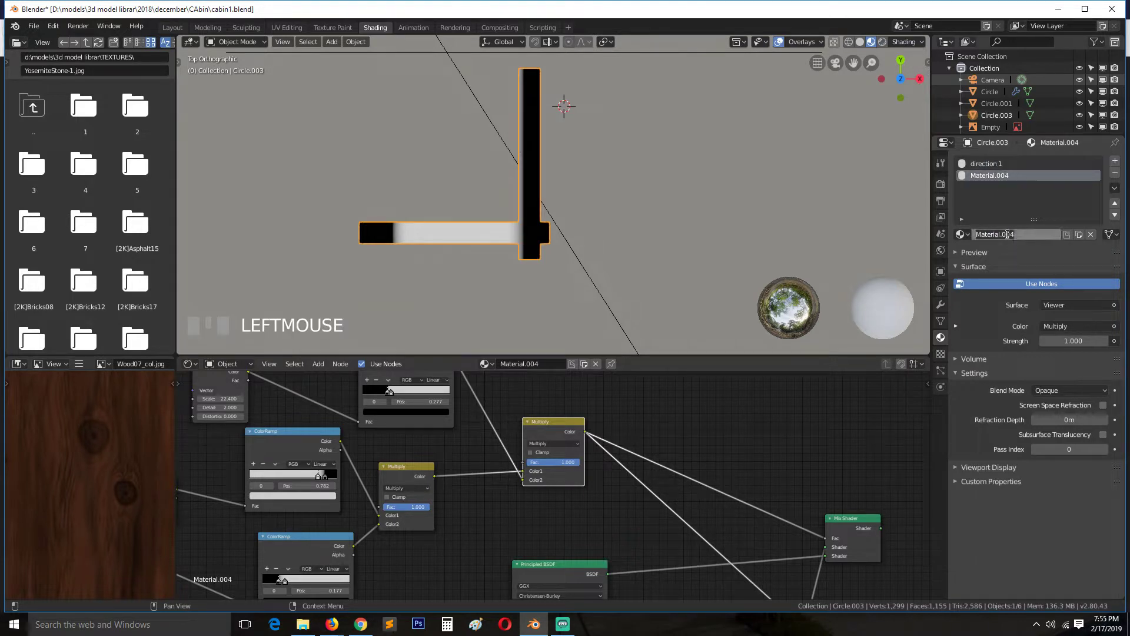
{"action": "type", "text": "direction 2"}
{"action": "left_click", "coordinate": [761, 183]}
{"action": "key", "text": "ctrl+s"}
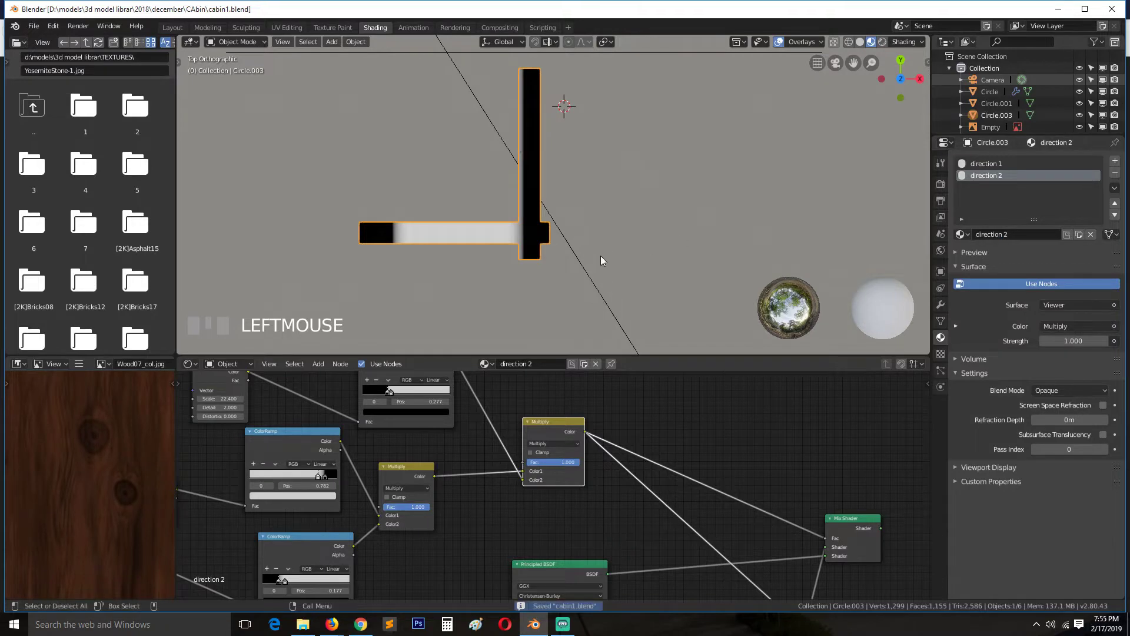
Step: Examine how the mask falls on the two walls around the log corner and save the file
{"action": "middle_click_drag", "start_coordinate": [600, 255], "coordinate": [519, 205]}
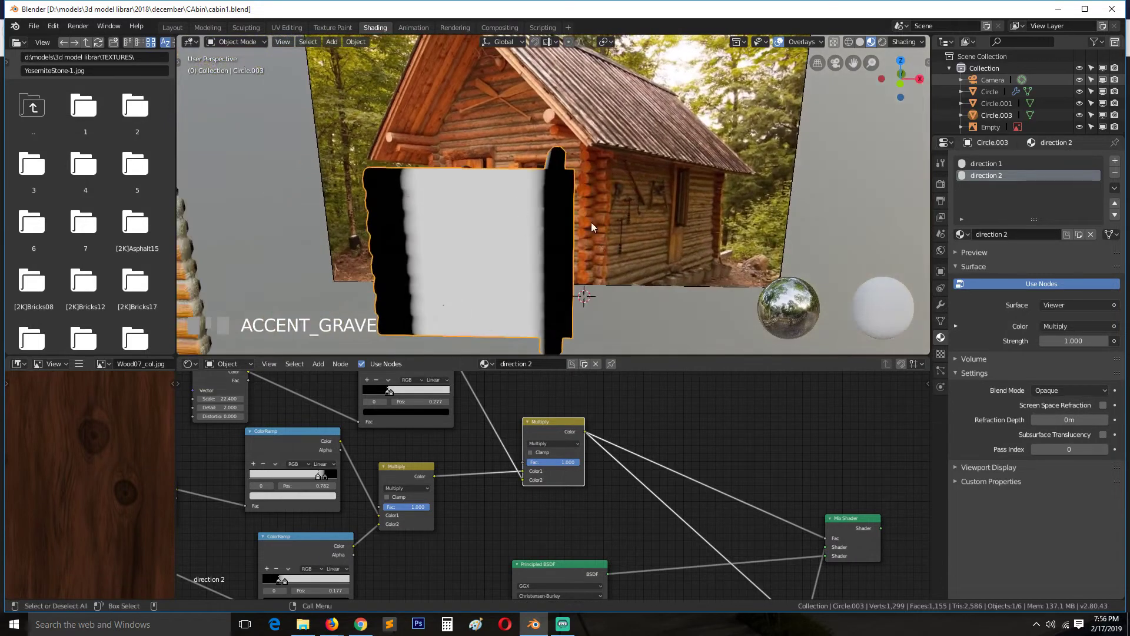
{"action": "middle_click_drag", "start_coordinate": [451, 256], "coordinate": [1066, 238]}
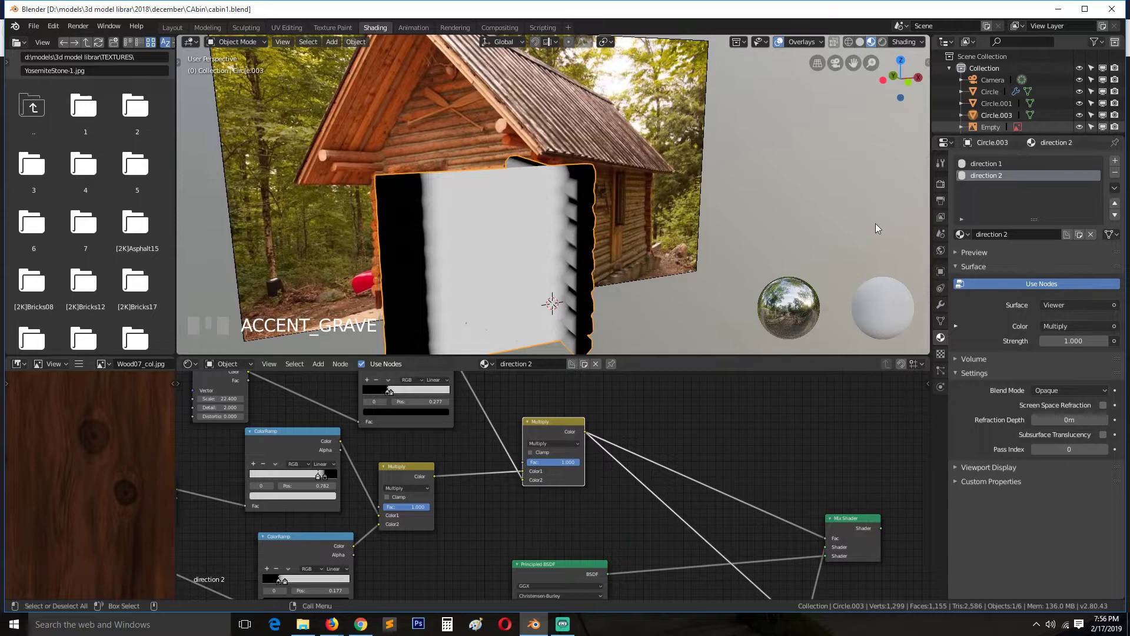
{"action": "middle_click_drag", "start_coordinate": [559, 250], "coordinate": [486, 274]}
{"action": "key", "text": "ctrl+s"}
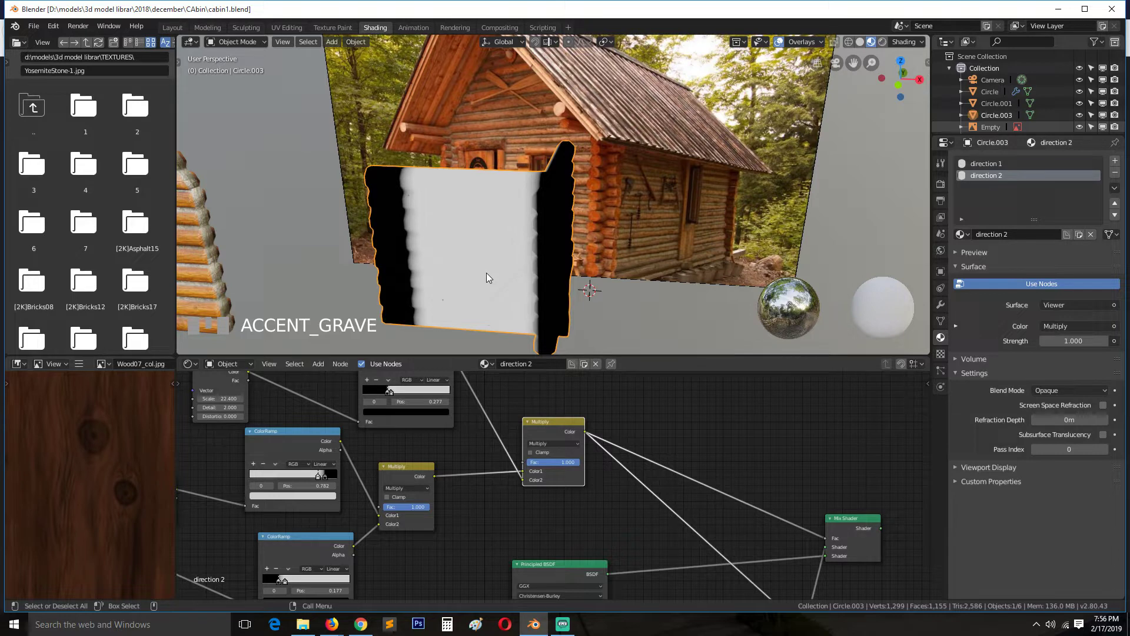
{"action": "scroll", "coordinate": [518, 289], "scroll_direction": "up", "scroll_amount": 3}
{"action": "scroll", "coordinate": [594, 309], "scroll_direction": "up", "scroll_amount": 2}
{"action": "key", "text": "ctrl+s"}
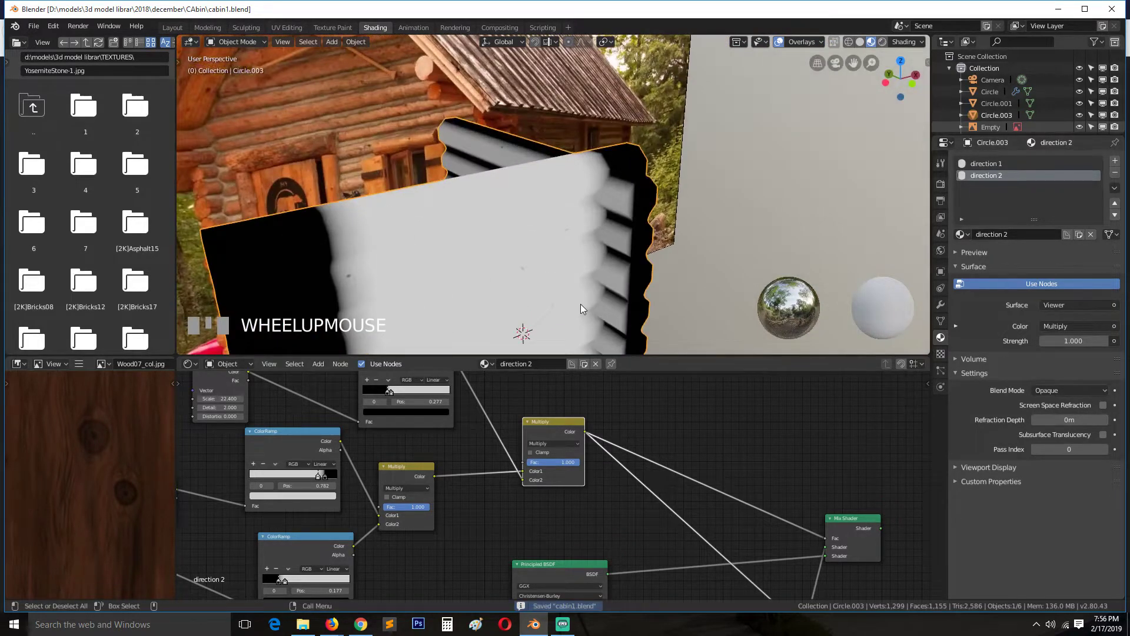
Step: In a top wireframe view, select all vertices of the wall running along Y and assign them the direction 1 material
{"action": "middle_click_drag", "start_coordinate": [580, 304], "coordinate": [546, 309]}
{"action": "key", "text": "Tab"}
{"action": "key", "text": "grave"}
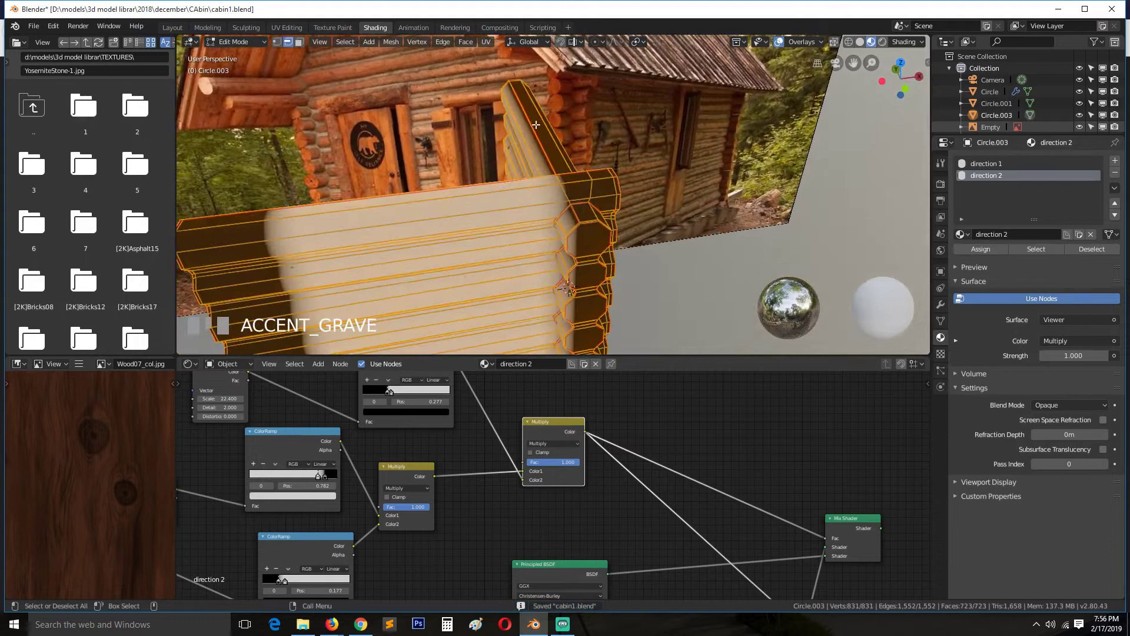
{"action": "key", "text": "KP_7"}
{"action": "scroll", "coordinate": [591, 167], "scroll_direction": "down", "scroll_amount": 2}
{"action": "key", "text": "z"}
{"action": "key", "text": "1"}
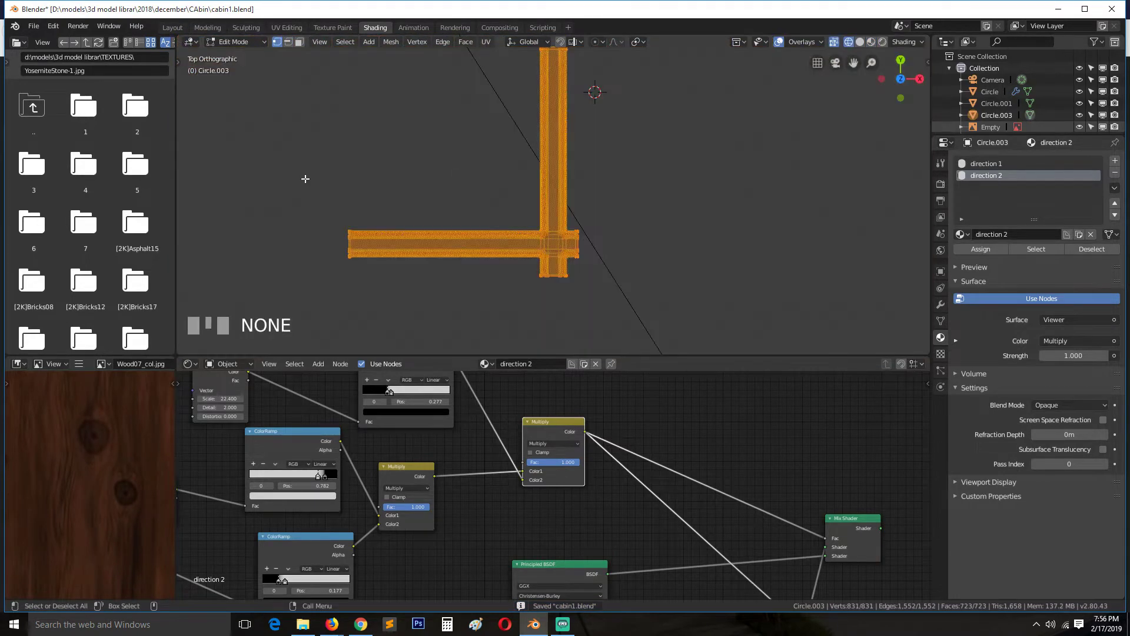
{"action": "key", "text": "alt+a"}
{"action": "scroll", "coordinate": [444, 172], "scroll_direction": "down", "scroll_amount": 2}
{"action": "scroll", "coordinate": [444, 173], "scroll_direction": "down", "scroll_amount": 2}
{"action": "left_click_drag", "start_coordinate": [533, 114], "coordinate": [559, 262]}
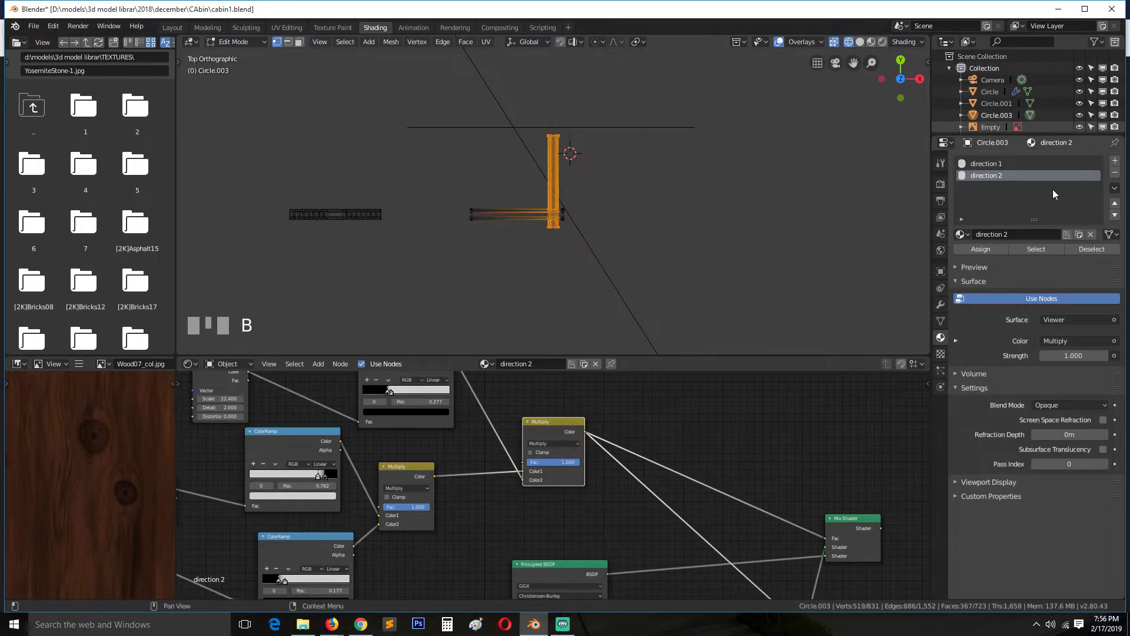
{"action": "left_click", "coordinate": [995, 164]}
{"action": "left_click", "coordinate": [981, 249]}
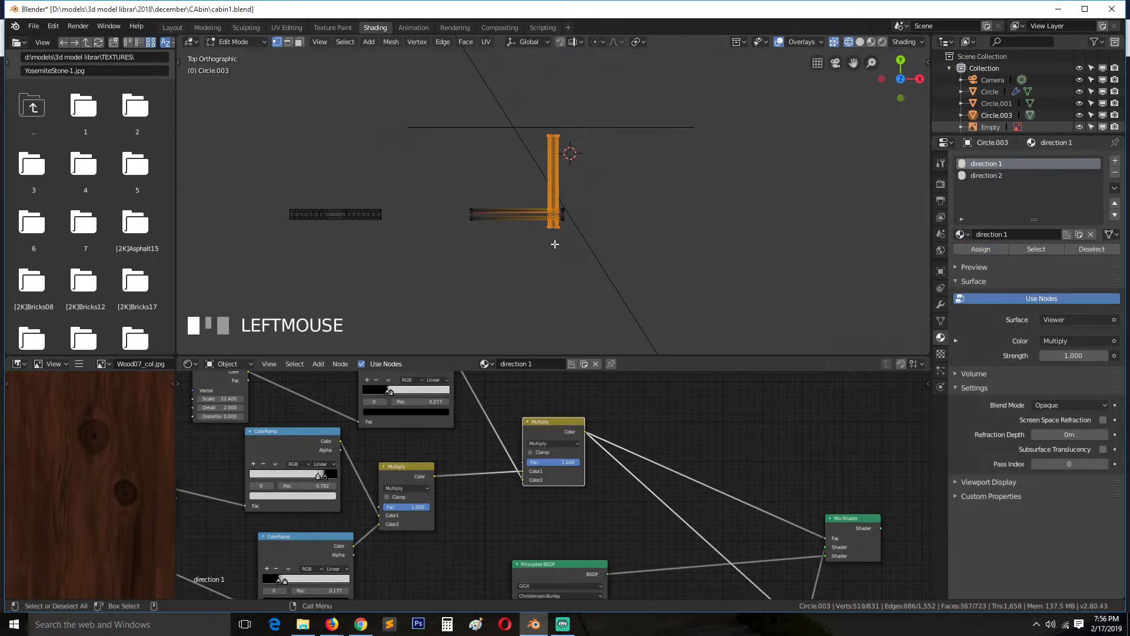
Step: Assign the direction 2 material to the wall running along X, return to Object Mode with solid shading, and save
{"action": "key", "text": "alt+a"}
{"action": "key", "text": "b"}
{"action": "left_click_drag", "start_coordinate": [449, 198], "coordinate": [603, 223]}
{"action": "left_click", "coordinate": [995, 175]}
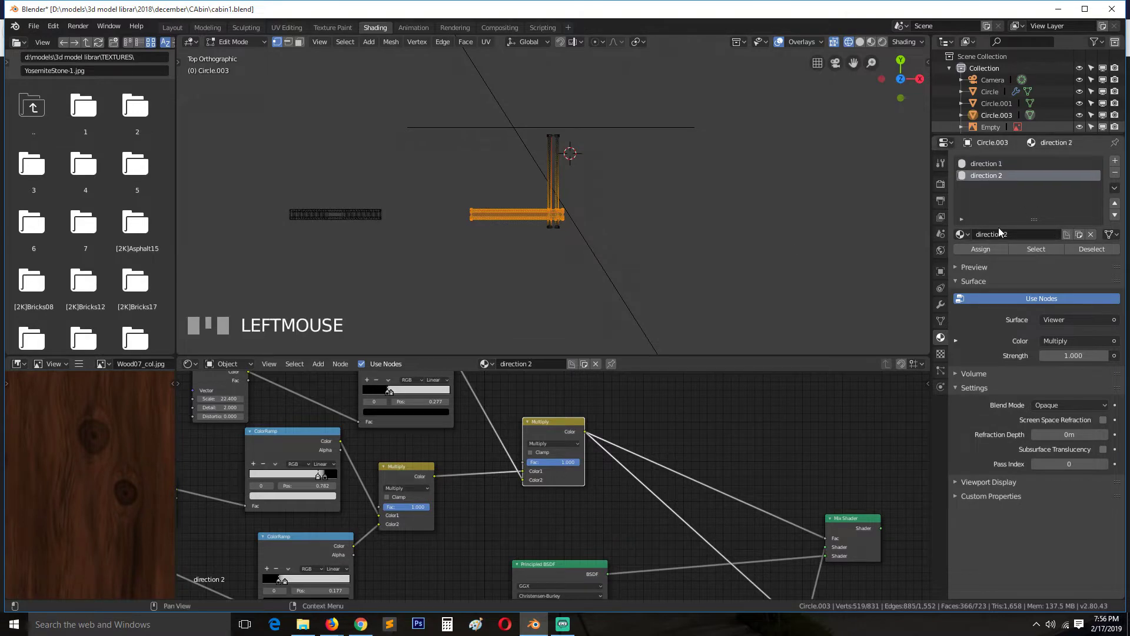
{"action": "left_click", "coordinate": [999, 250]}
{"action": "key", "text": "Tab"}
{"action": "key", "text": "z"}
{"action": "key", "text": "ctrl+s"}
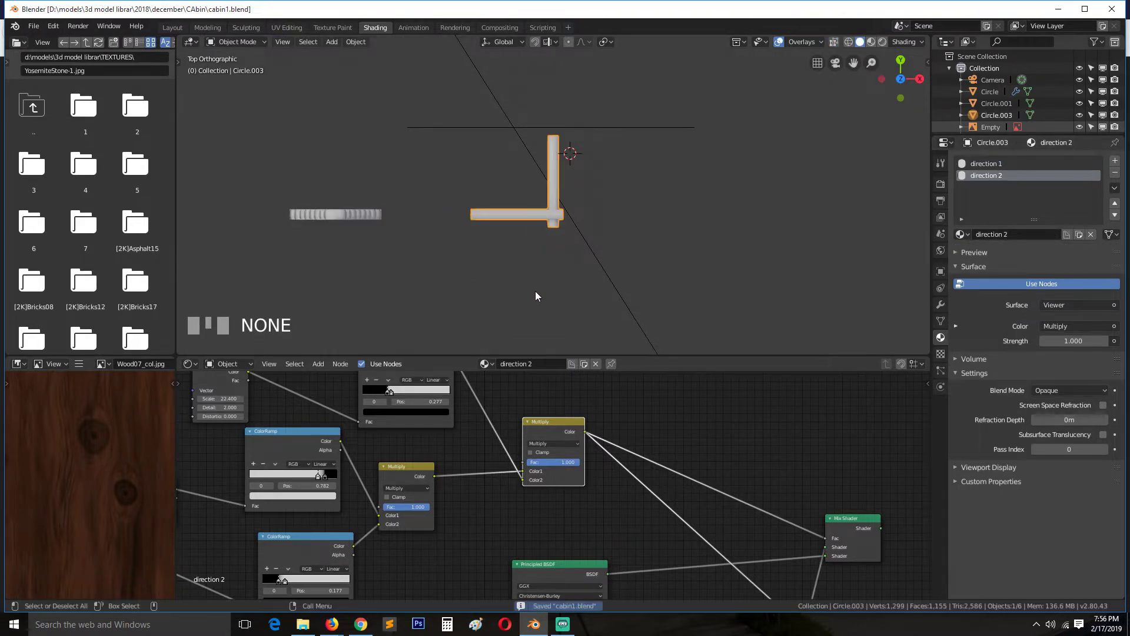
Step: Make direction 1 the active material of the log corner wall and show the viewport in LookDev shading
{"action": "key", "text": "grave"}
{"action": "middle_click_drag", "start_coordinate": [568, 306], "coordinate": [581, 245]}
{"action": "scroll", "coordinate": [589, 224], "scroll_direction": "up", "scroll_amount": 5}
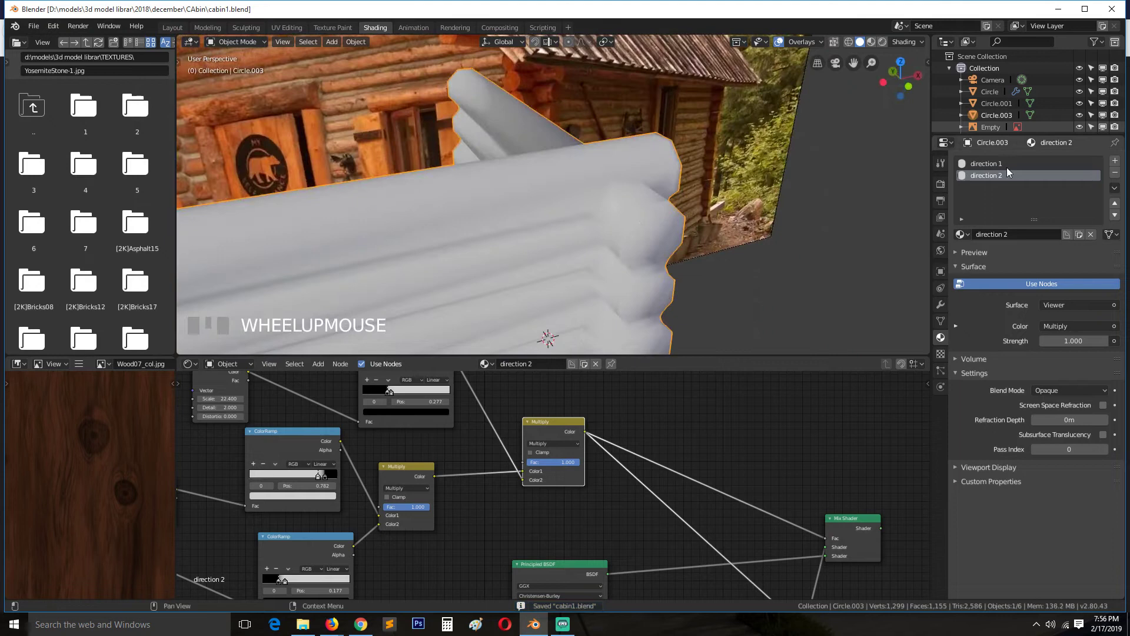
{"action": "left_click", "coordinate": [1006, 166]}
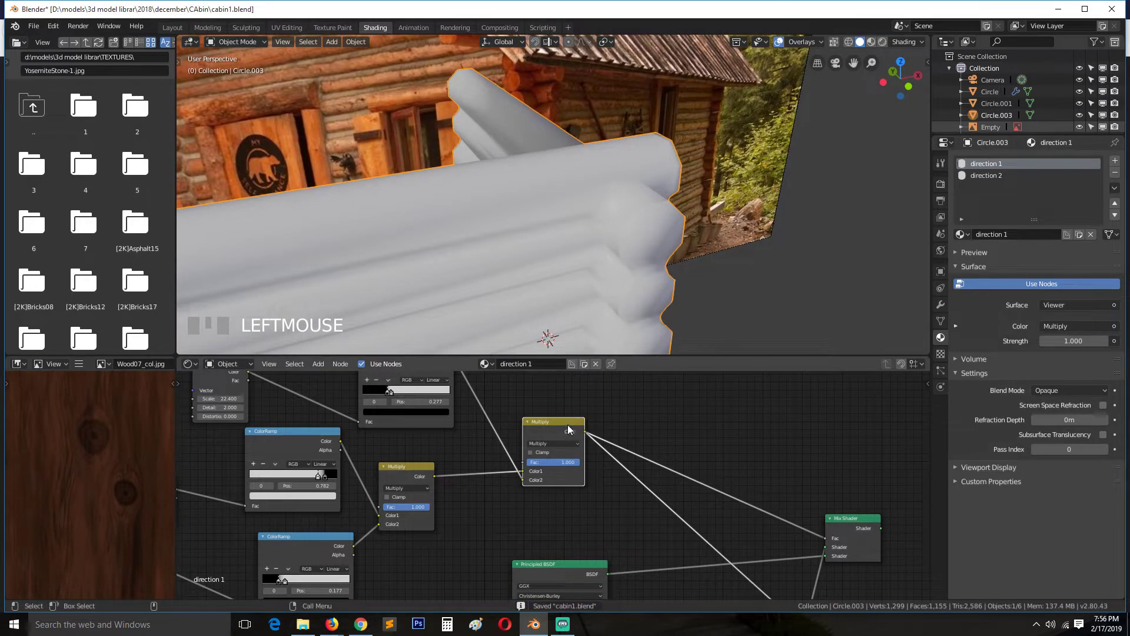
{"action": "left_click", "coordinate": [871, 42]}
{"action": "key", "text": "grave"}
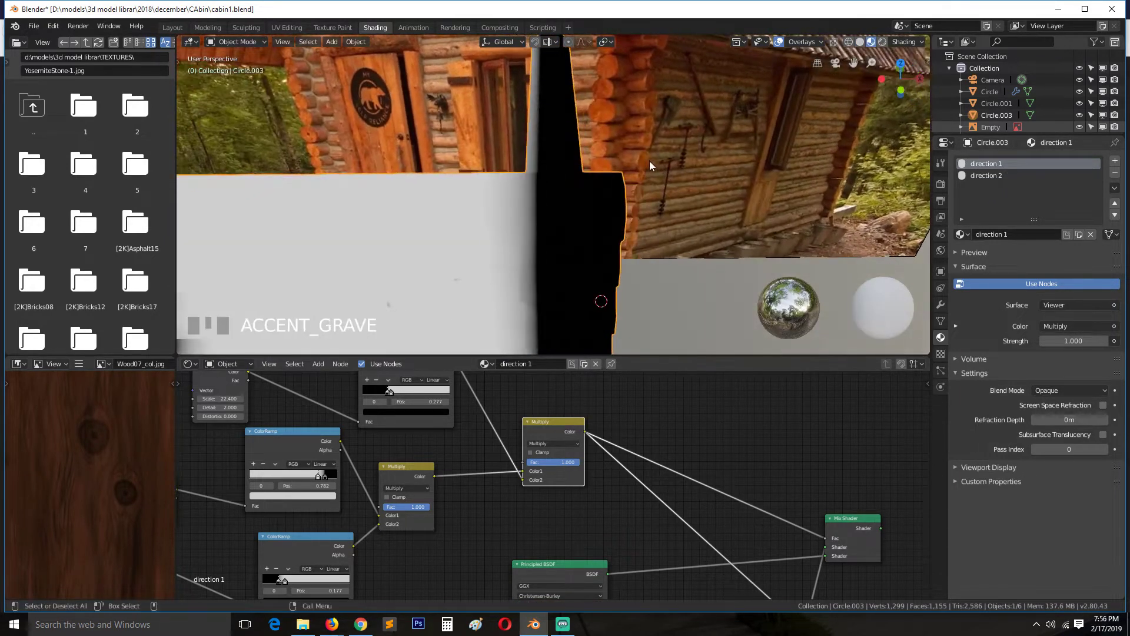
Step: Preview the Noise Texture's ColorRamp on the log corner through the emission viewer and inspect it from several angles
{"action": "middle_click_drag", "start_coordinate": [407, 383], "coordinate": [487, 445]}
{"action": "left_click", "coordinate": [477, 423], "text": "ctrl+shift"}
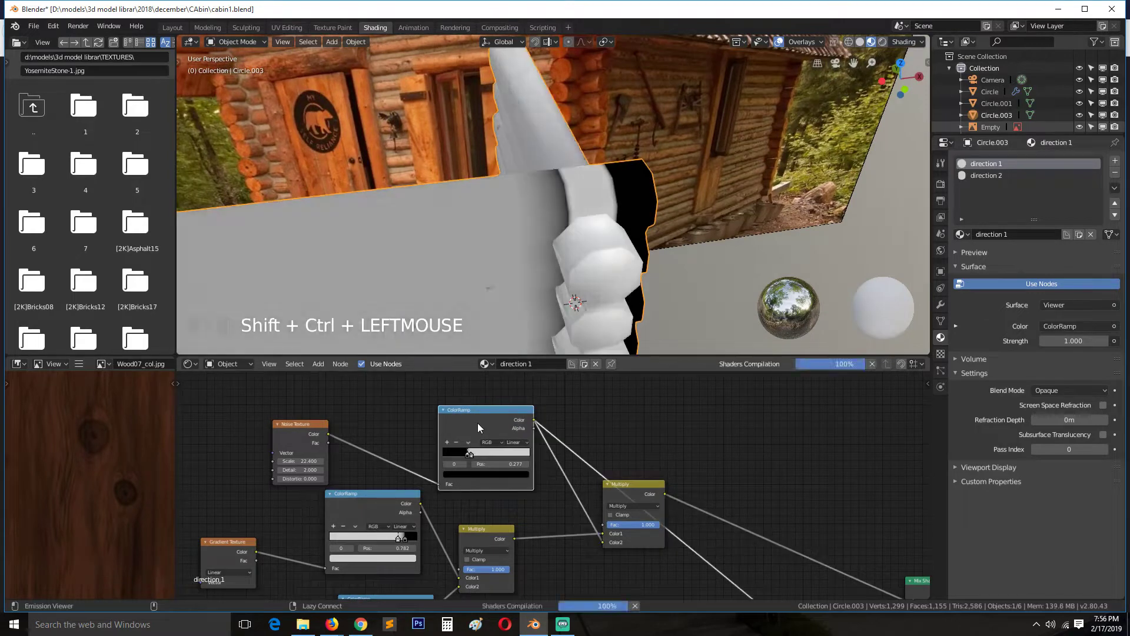
{"action": "key", "text": "grave"}
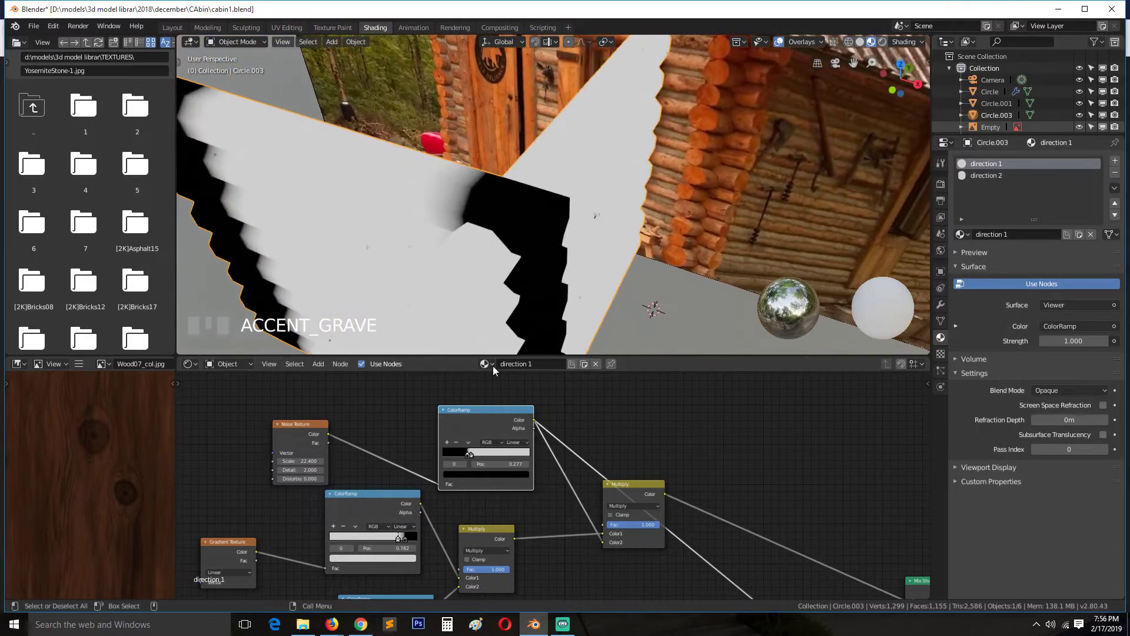
{"action": "middle_click_drag", "start_coordinate": [349, 449], "coordinate": [477, 455]}
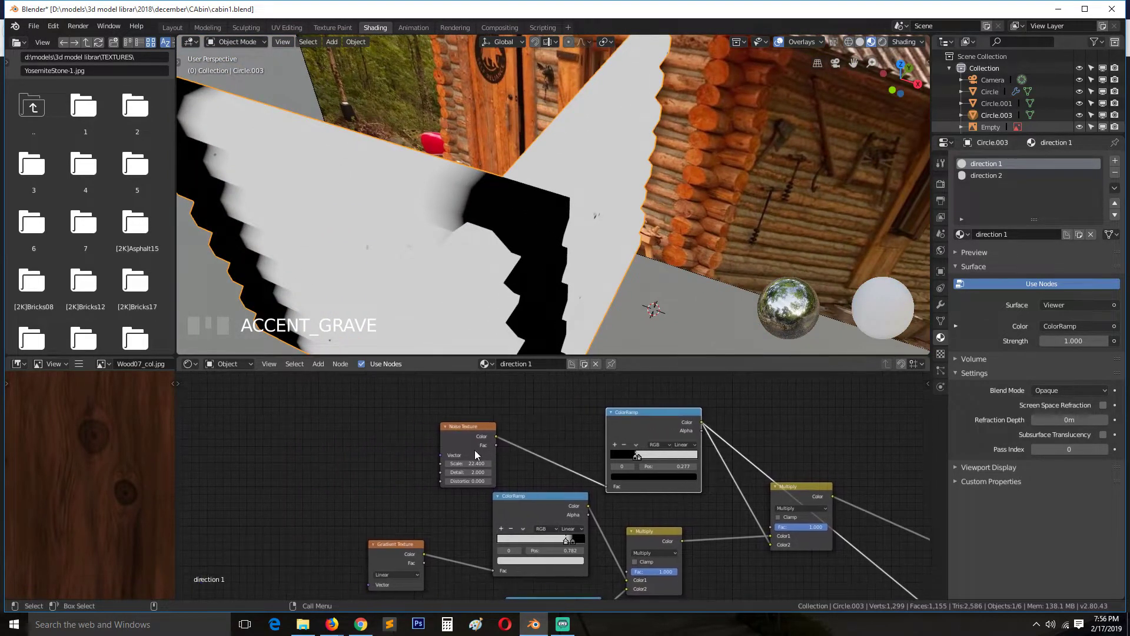
{"action": "left_click", "coordinate": [653, 434]}
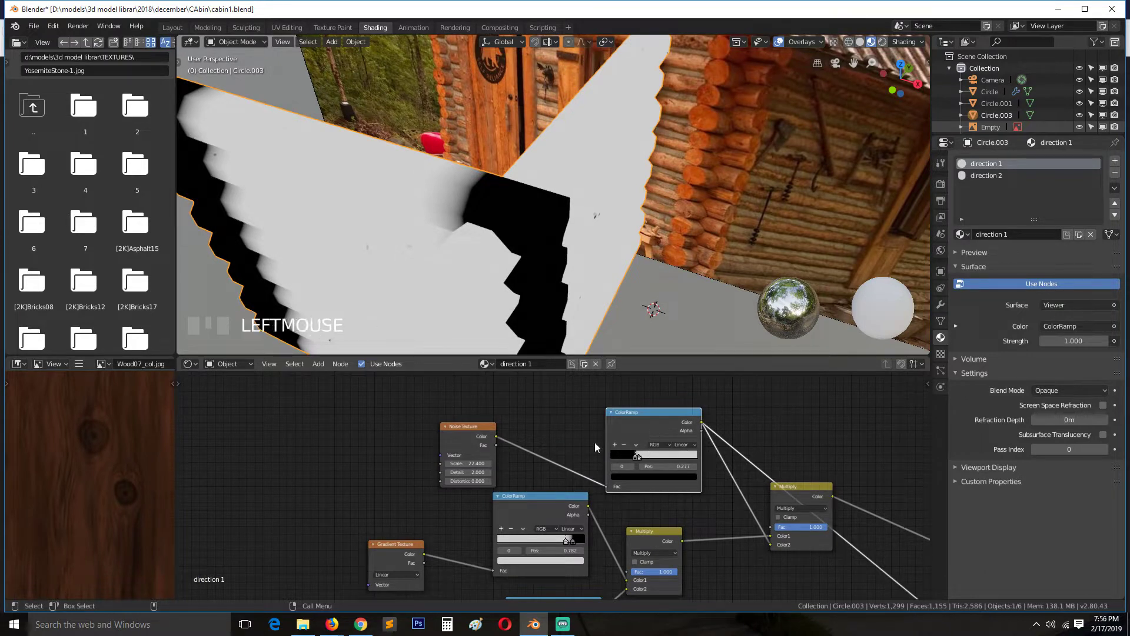
{"action": "left_click", "coordinate": [640, 437], "text": "ctrl+shift"}
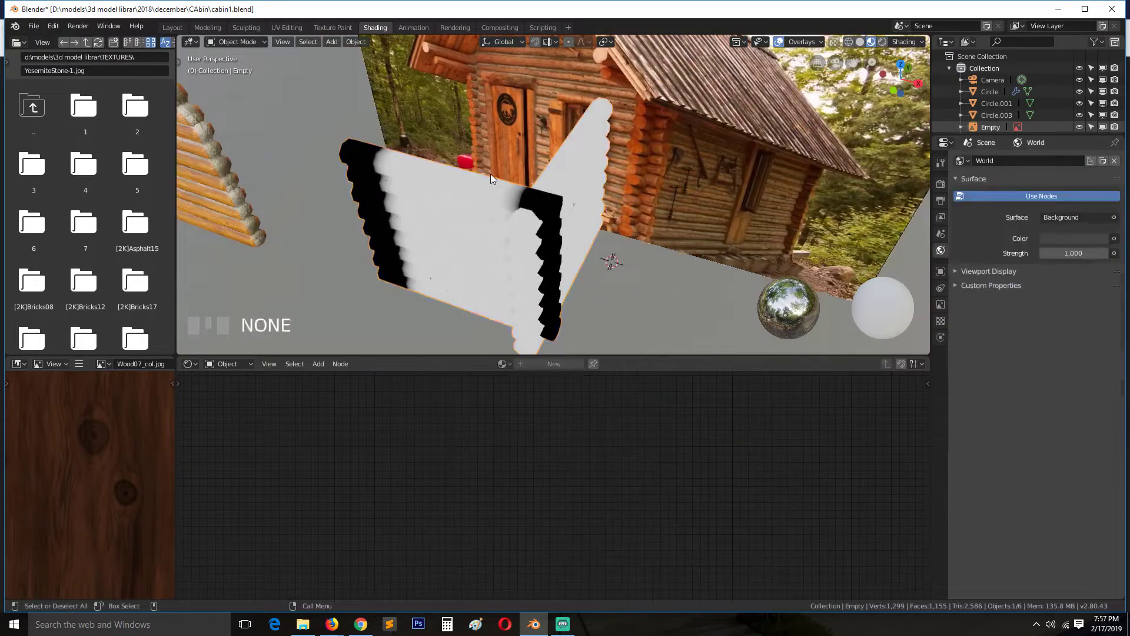
Step: Reselect the log corner wall, move the upper Gradient Texture and its ColorRamp aside, and preview that ColorRamp
{"action": "key", "text": "grave"}
{"action": "left_click", "coordinate": [536, 214]}
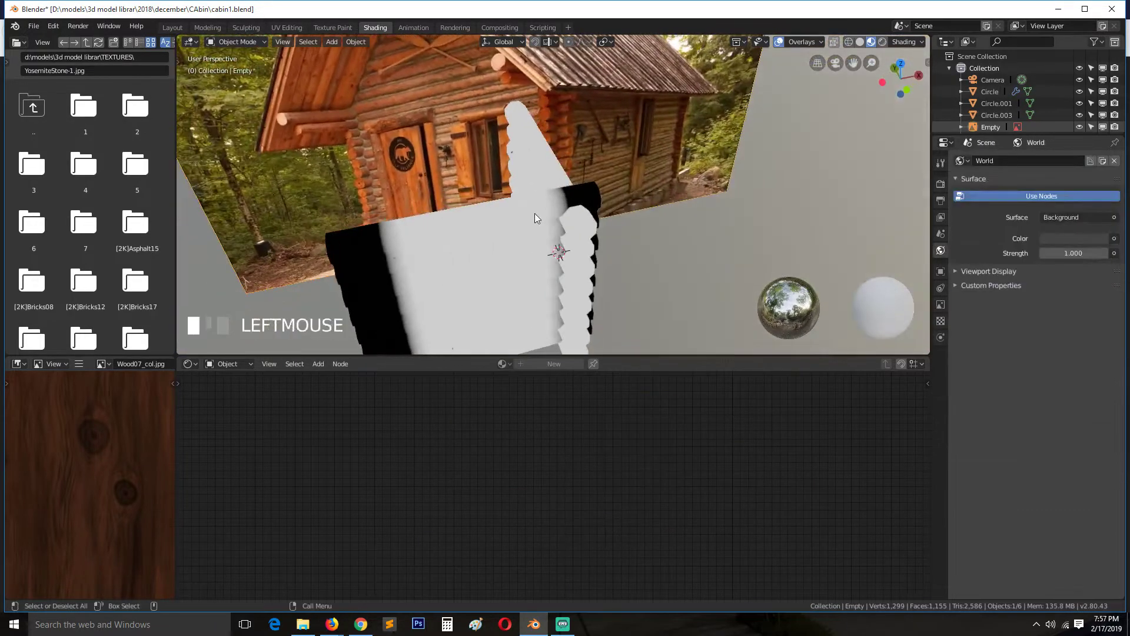
{"action": "middle_click_drag", "start_coordinate": [480, 581], "coordinate": [466, 461]}
{"action": "left_click_drag", "start_coordinate": [372, 438], "coordinate": [285, 435]}
{"action": "mouse_move", "coordinate": [505, 387]}
{"action": "left_mouse_down"}
{"action": "mouse_move", "coordinate": [451, 420]}
{"action": "mouse_move", "coordinate": [412, 405]}
{"action": "left_mouse_up"}
{"action": "left_click", "coordinate": [465, 419], "text": "ctrl+shift"}
Step: Examine how the upper gradient's mask falls on both walls around the log corner
{"action": "key", "text": "grave"}
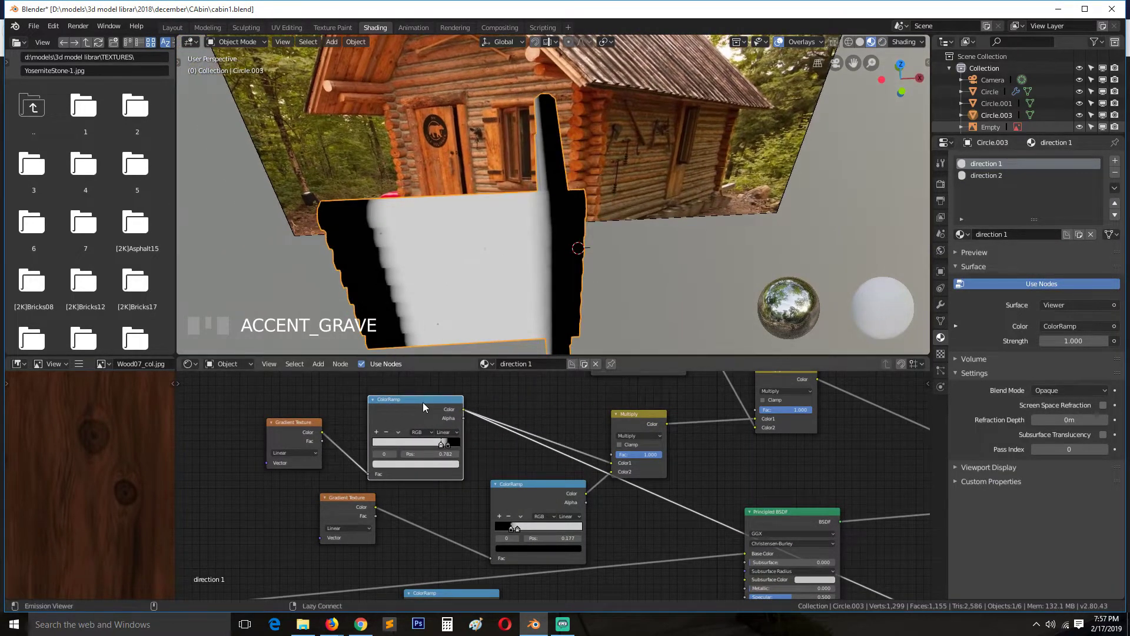
{"action": "left_click", "coordinate": [423, 401], "text": "ctrl+shift"}
{"action": "left_click", "coordinate": [423, 401], "text": "ctrl+shift"}
{"action": "middle_click_drag", "start_coordinate": [486, 255], "coordinate": [553, 242]}
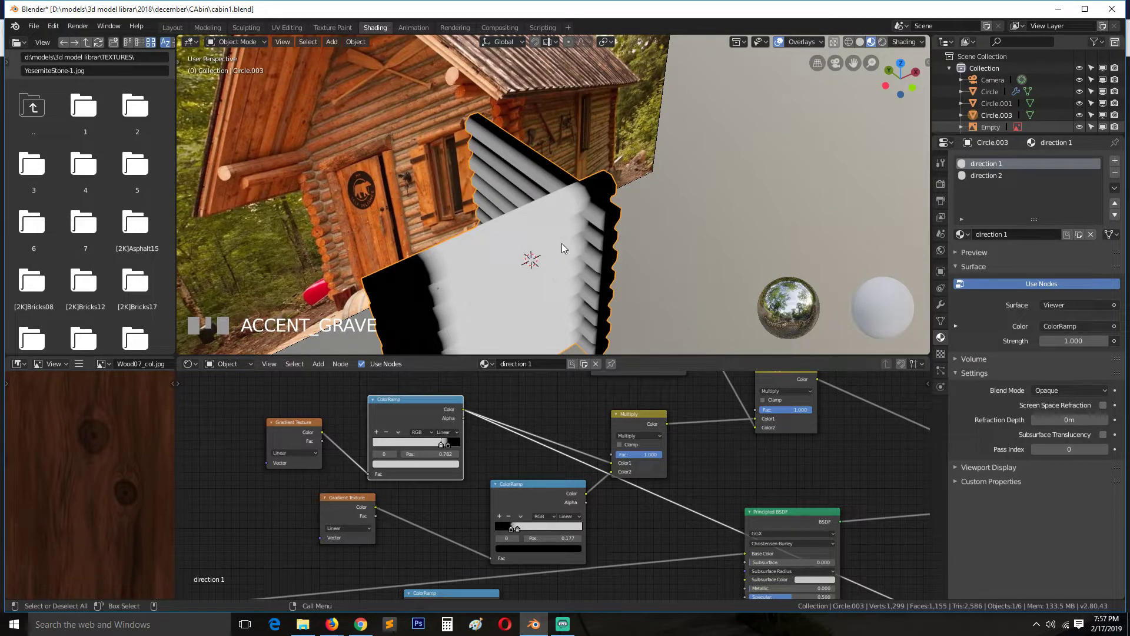
{"action": "key", "text": "Tab"}
{"action": "key", "text": "Tab"}
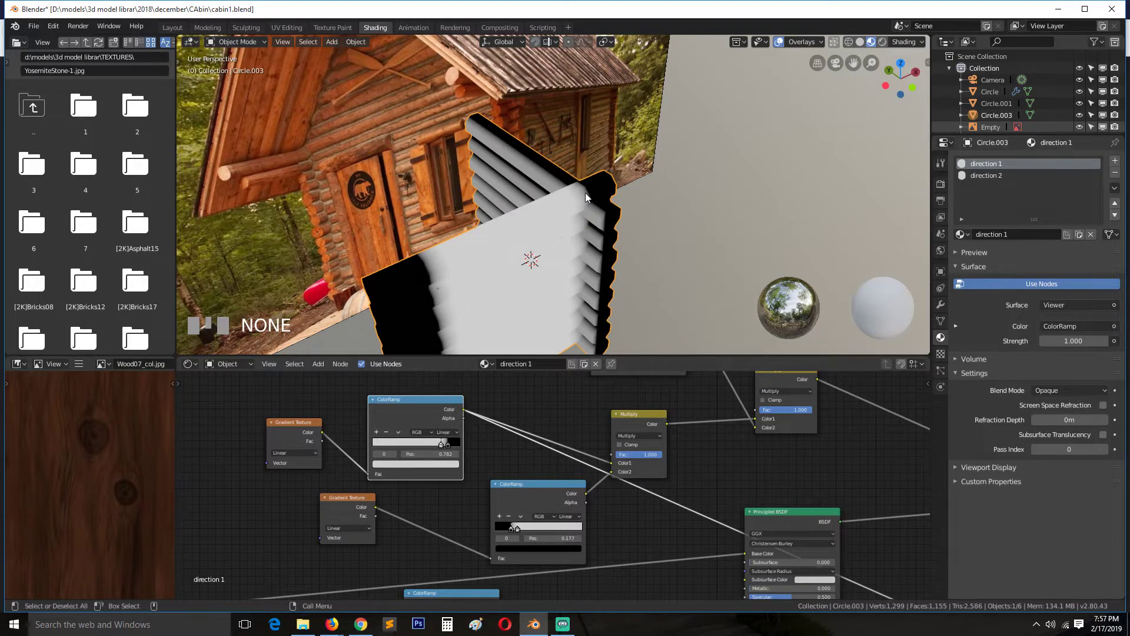
Step: Remove the direction 2 material slot from the log corner wall and save the file
{"action": "left_click", "coordinate": [1038, 176]}
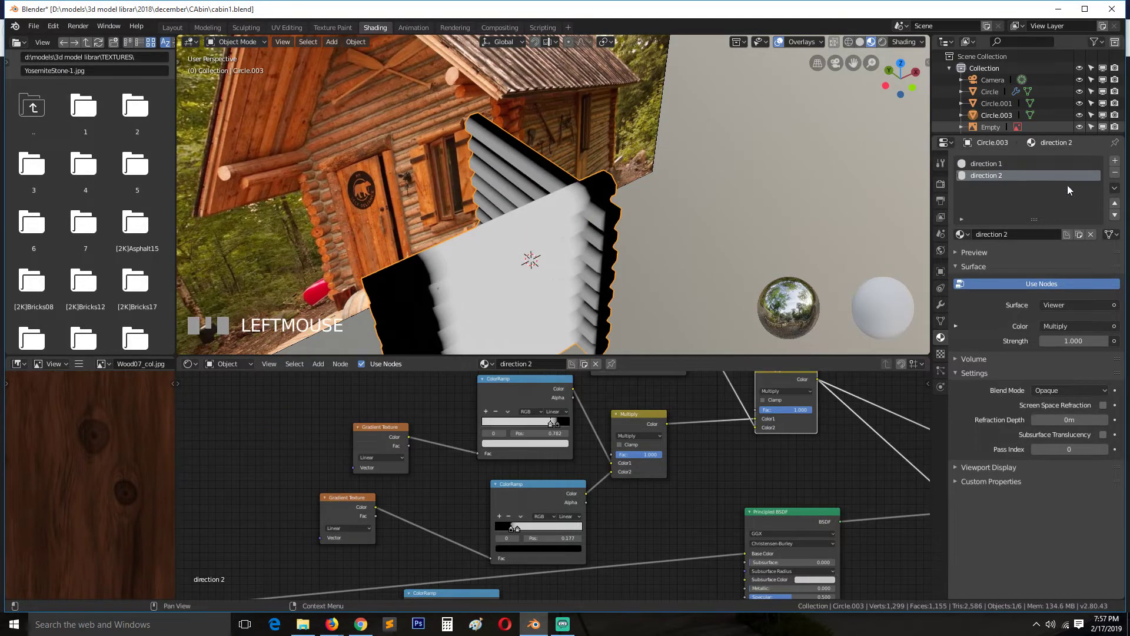
{"action": "left_click", "coordinate": [1116, 173]}
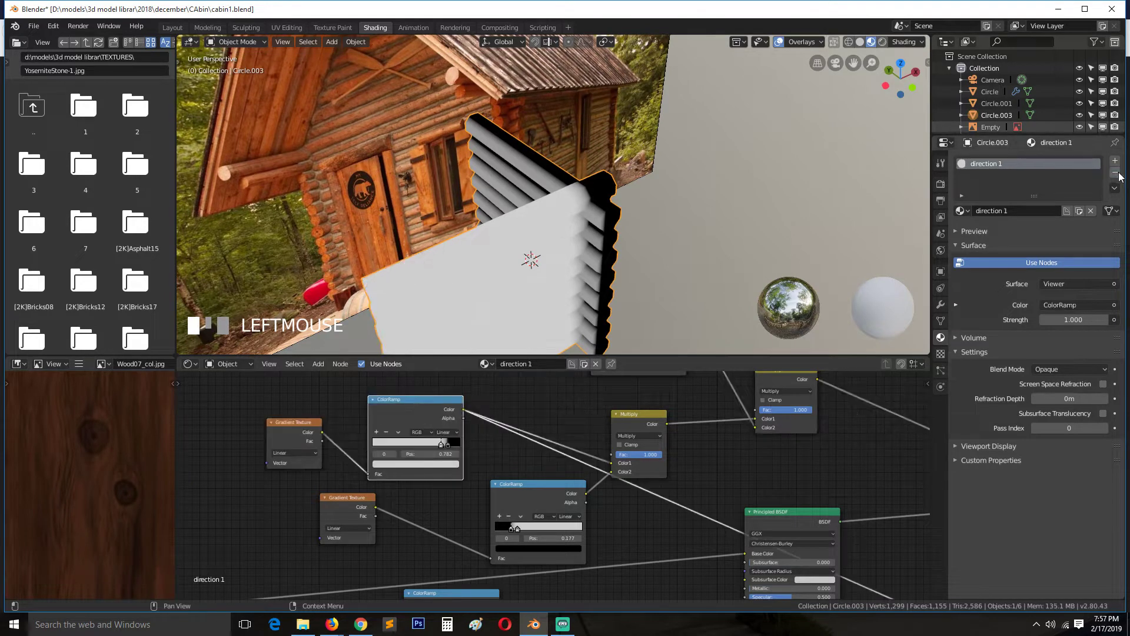
{"action": "middle_click_drag", "start_coordinate": [703, 255], "coordinate": [610, 262]}
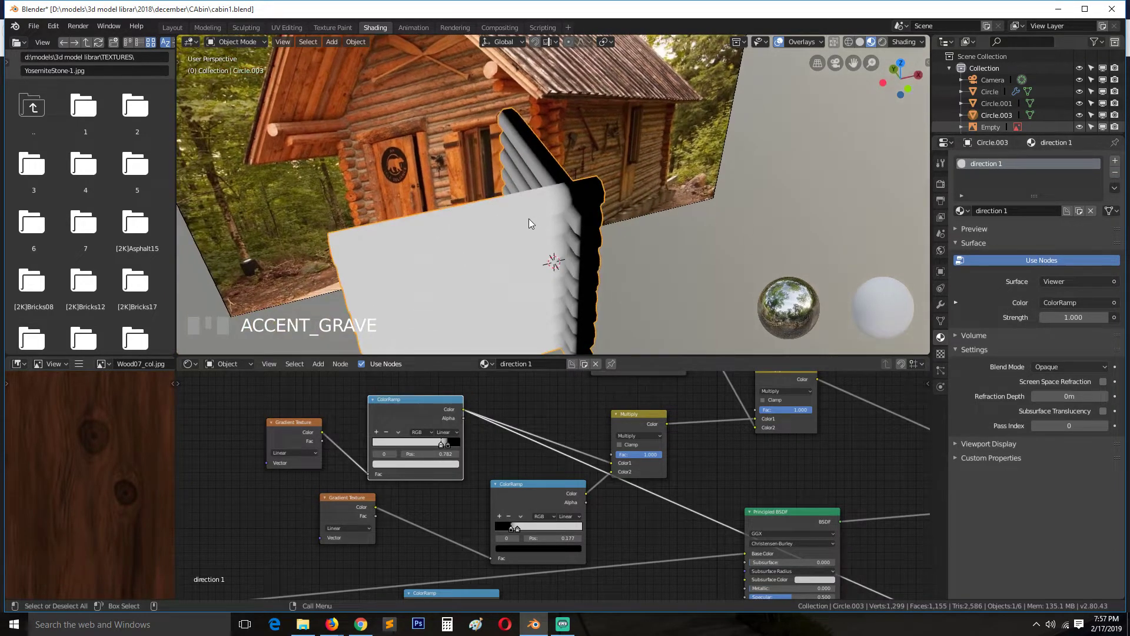
{"action": "key", "text": "ctrl+s"}
Step: Cycle the preview between the upper gradient ColorRamp's Alpha and Color outputs and inspect the mask up close at the corner
{"action": "left_click", "coordinate": [447, 416], "text": "ctrl+shift"}
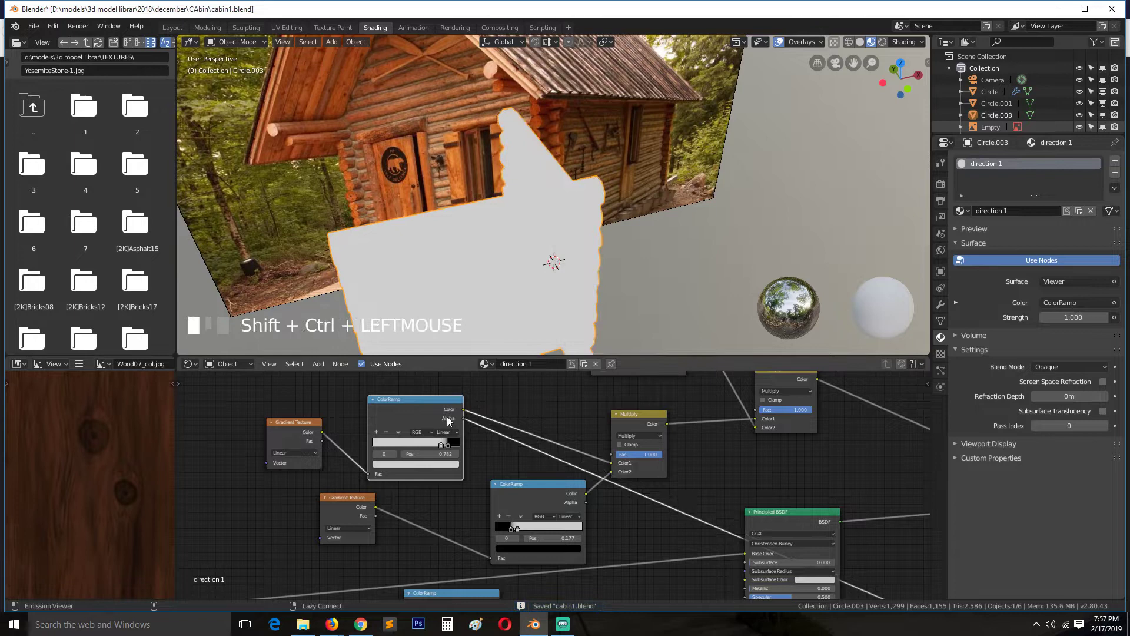
{"action": "left_click", "coordinate": [450, 418], "text": "ctrl+shift"}
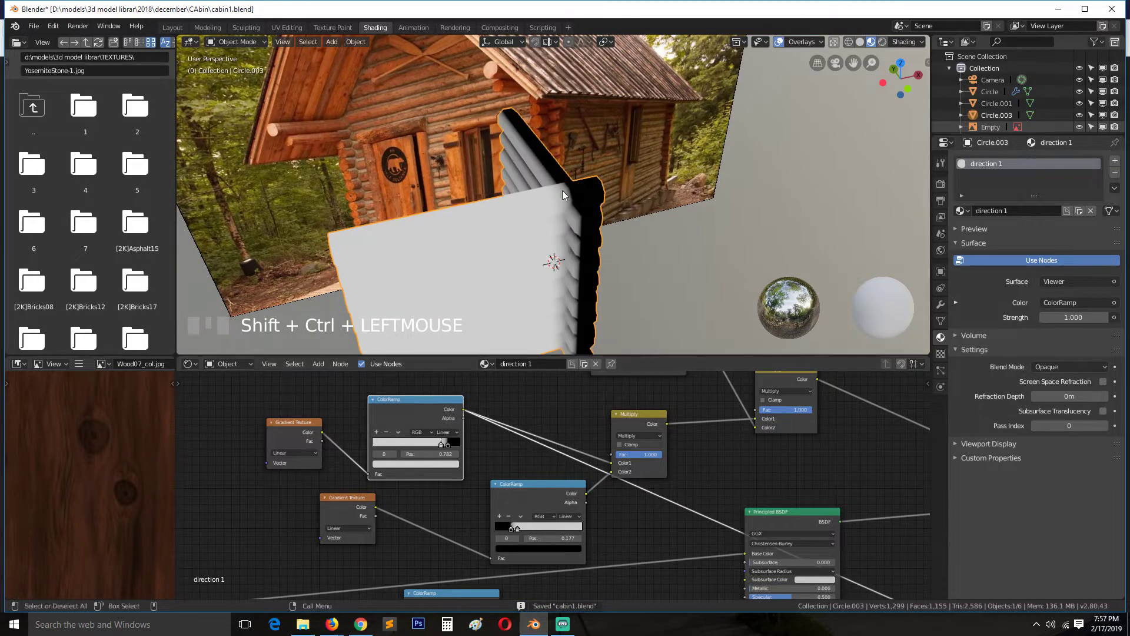
{"action": "key", "text": "shift+grave"}
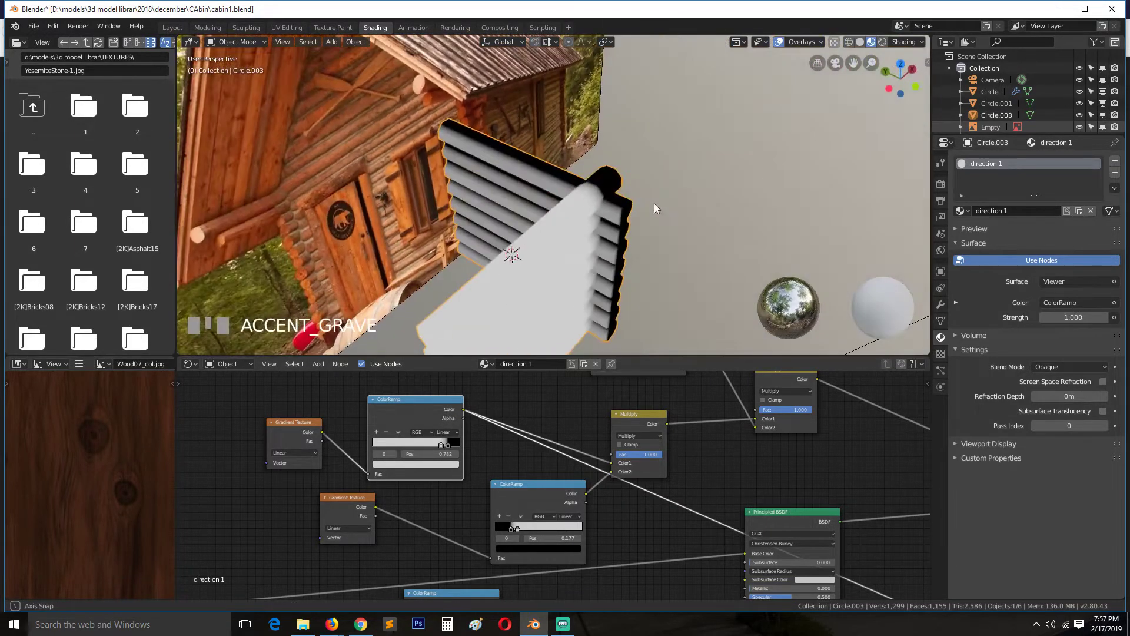
{"action": "left_click", "coordinate": [656, 207]}
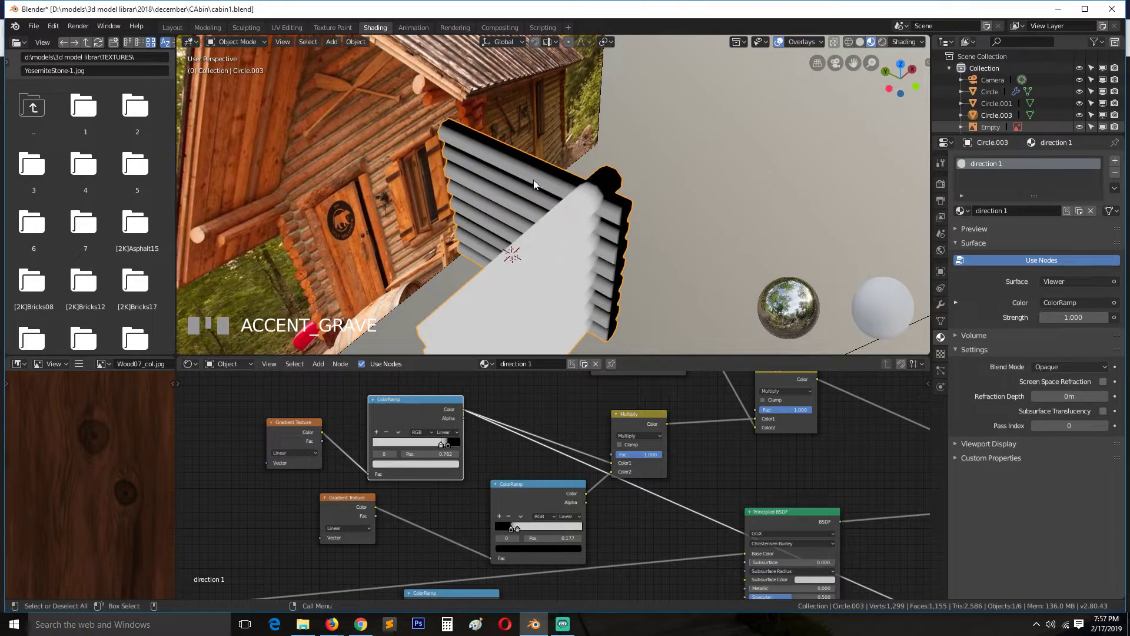
{"action": "scroll", "coordinate": [532, 181], "scroll_direction": "up", "scroll_amount": 3}
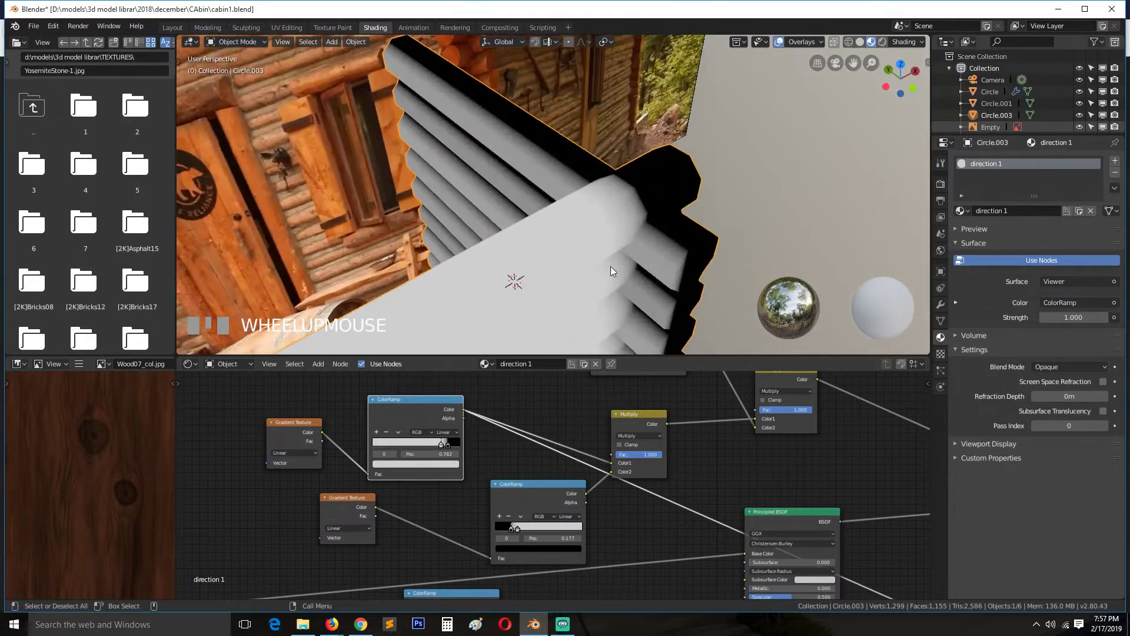
{"action": "key", "text": "grave"}
{"action": "key", "text": "grave"}
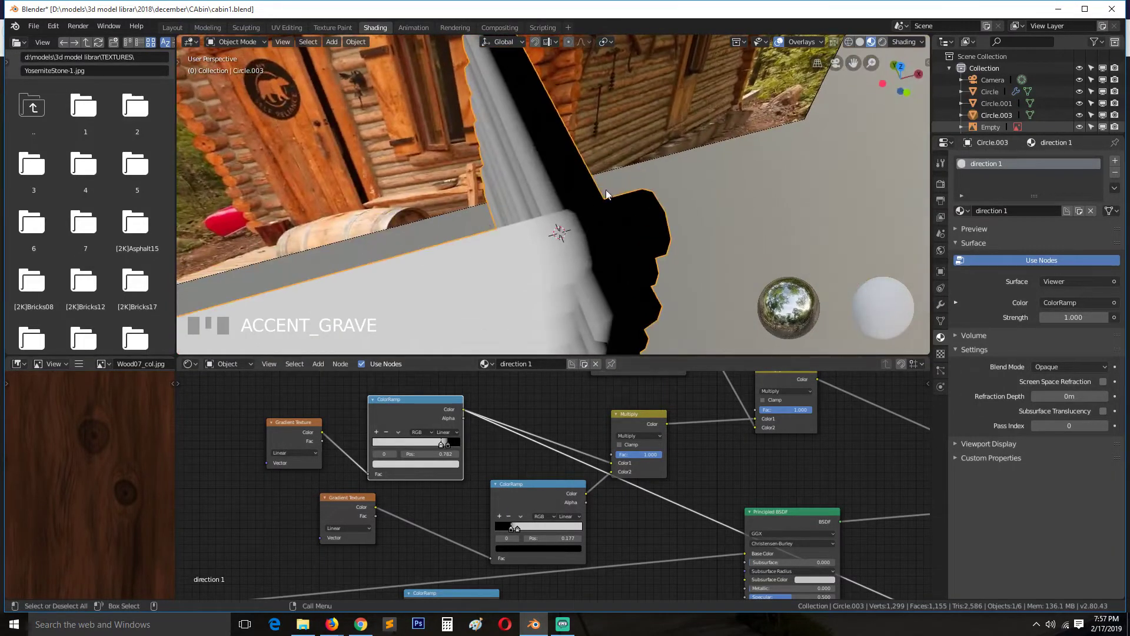
{"action": "left_click", "coordinate": [461, 473], "text": "ctrl+shift"}
{"action": "left_click", "coordinate": [461, 473], "text": "ctrl+shift"}
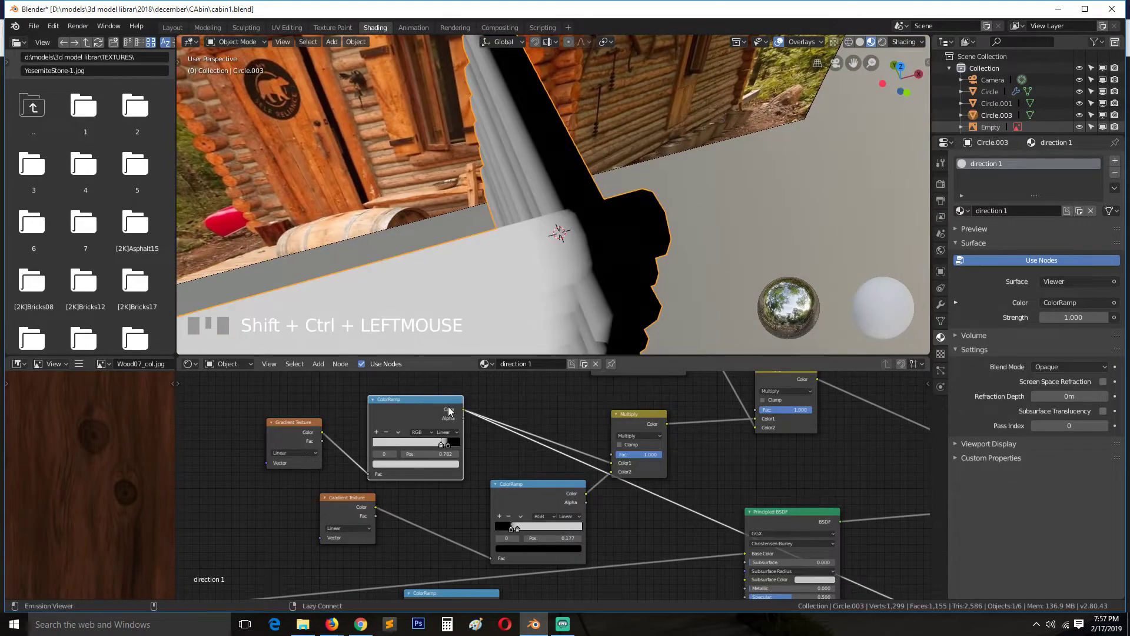
Step: Preview the lower Gradient Texture's ColorRamp on the wall and flip that color ramp
{"action": "left_click", "coordinate": [535, 486], "text": "ctrl+shift"}
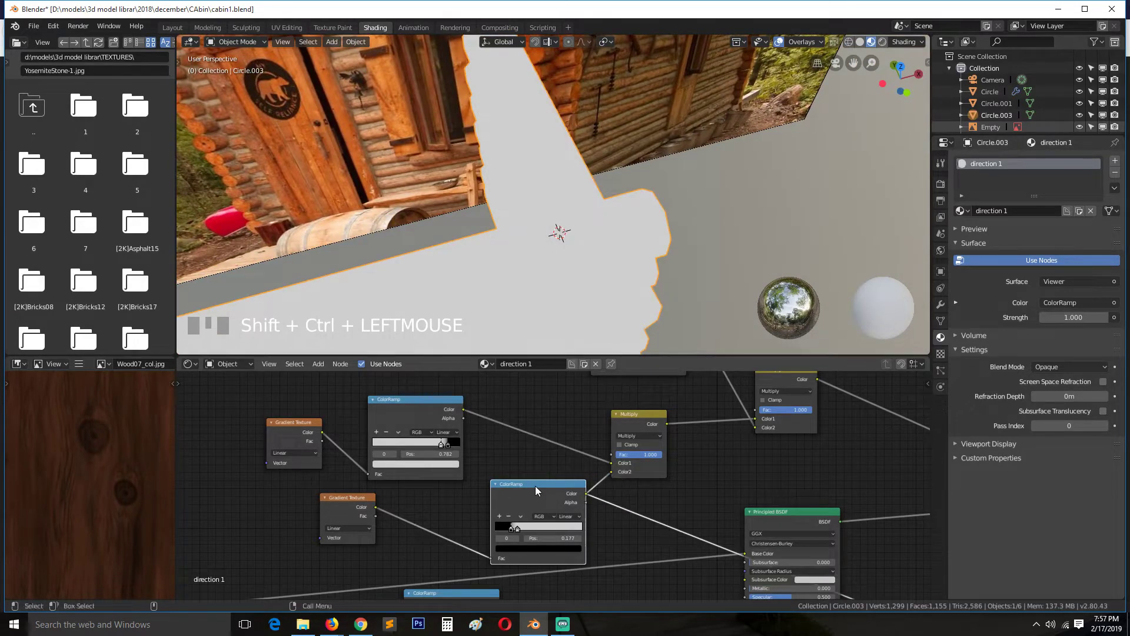
{"action": "key", "text": "shift+grave"}
{"action": "scroll", "coordinate": [343, 276], "scroll_direction": "down", "scroll_amount": 1}
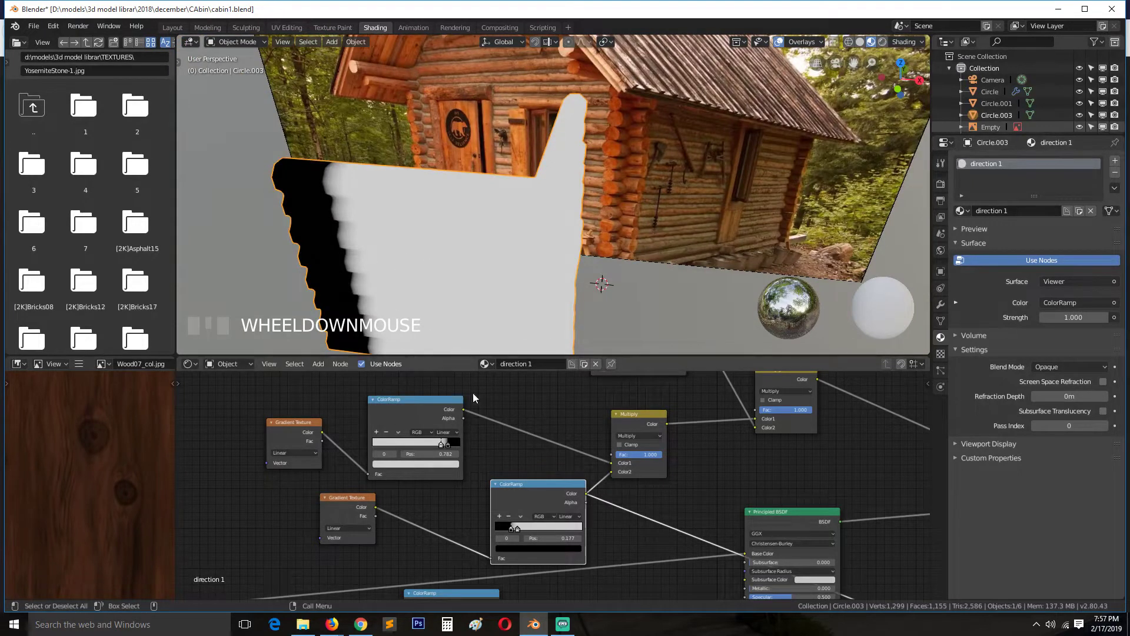
{"action": "left_click", "coordinate": [526, 496]}
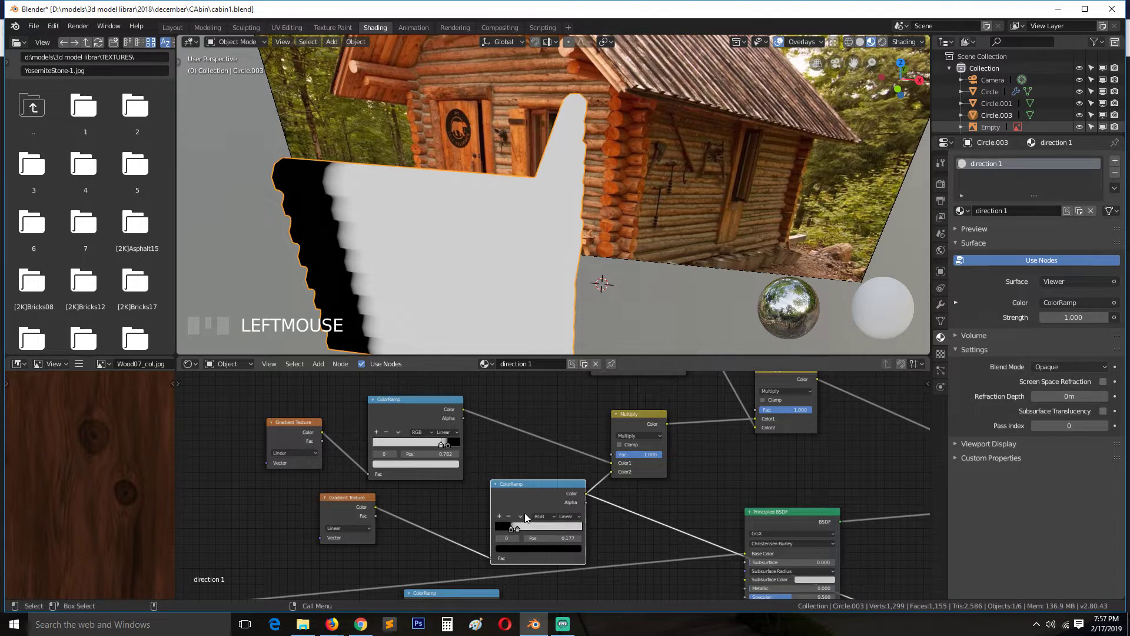
{"action": "left_click", "coordinate": [522, 516]}
{"action": "left_click", "coordinate": [522, 525]}
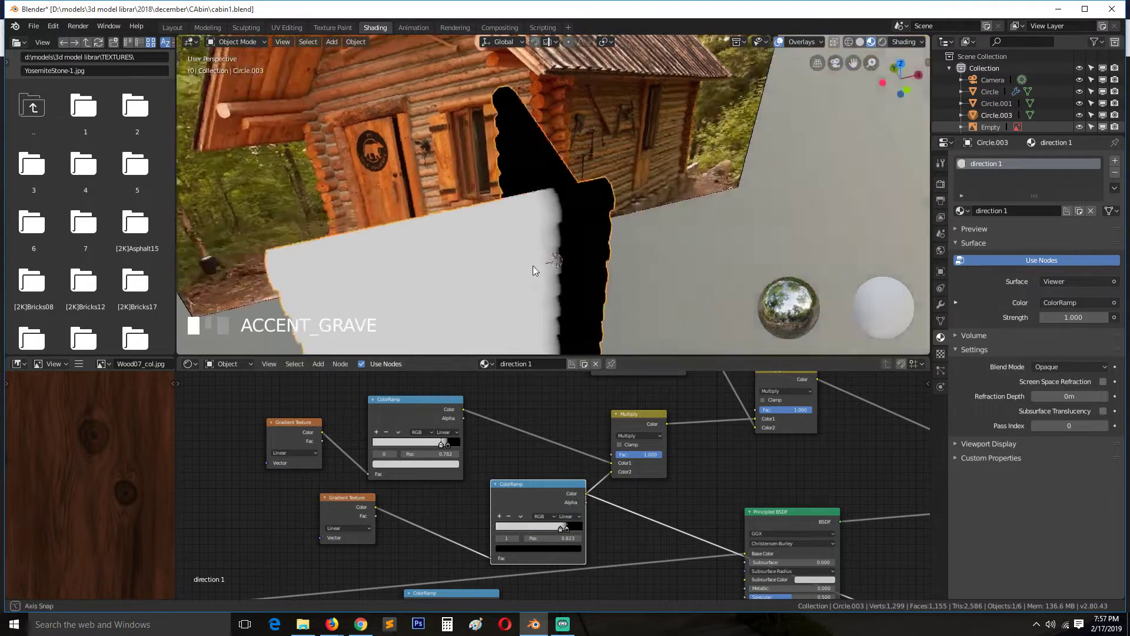
{"action": "middle_click_drag", "start_coordinate": [532, 266], "coordinate": [495, 277]}
{"action": "scroll", "coordinate": [501, 273], "scroll_direction": "up", "scroll_amount": 2}
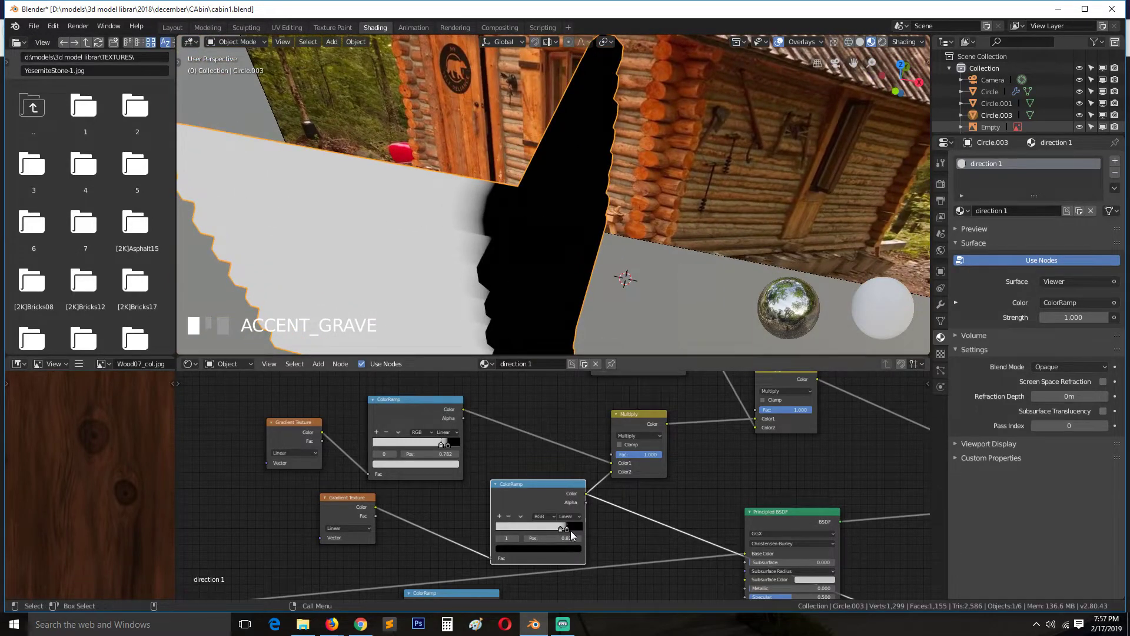
Step: On the lower gradient's ColorRamp, move the black stop to 0.941 and the light stop to 0.909
{"action": "left_click_drag", "start_coordinate": [568, 531], "coordinate": [578, 535]}
{"action": "key", "text": "grave"}
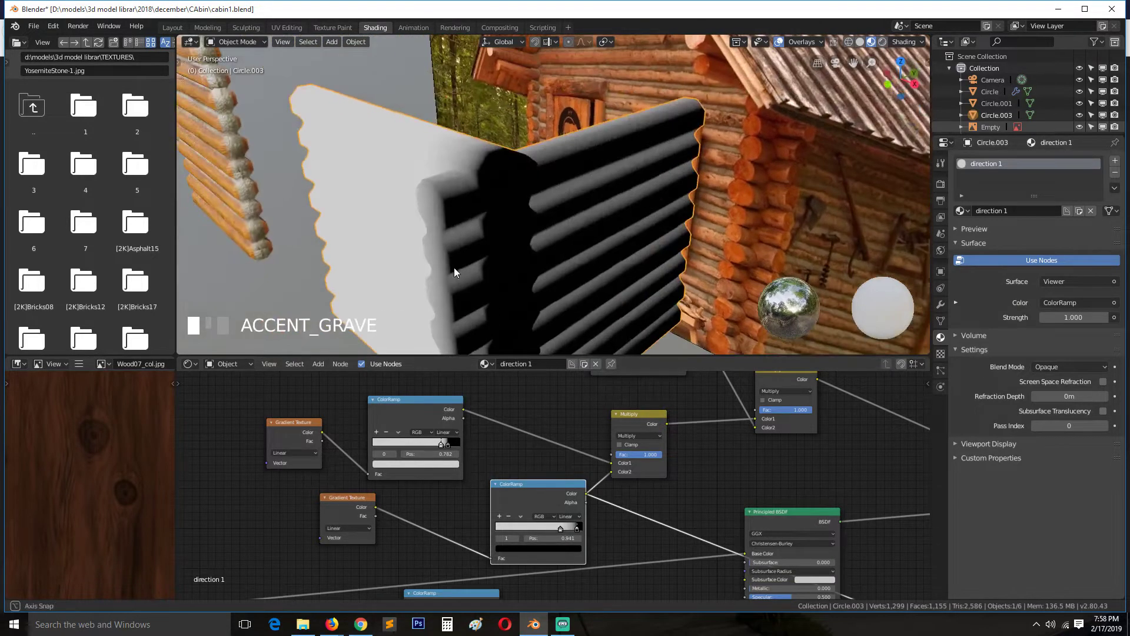
{"action": "left_click_drag", "start_coordinate": [561, 528], "coordinate": [577, 528]}
{"action": "scroll", "coordinate": [555, 153], "scroll_direction": "down", "scroll_amount": 1}
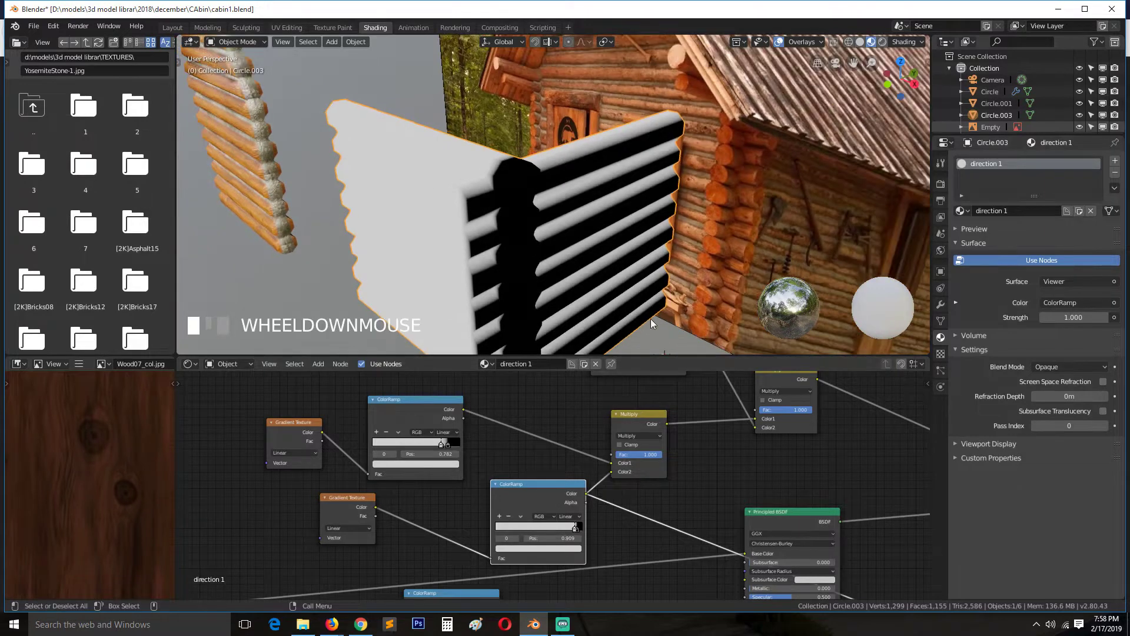
Step: Preview the Multiply node that combines the two gradient ColorRamps and inspect its mask at the corner
{"action": "left_click", "coordinate": [654, 423], "text": "ctrl+shift"}
{"action": "key", "text": "grave"}
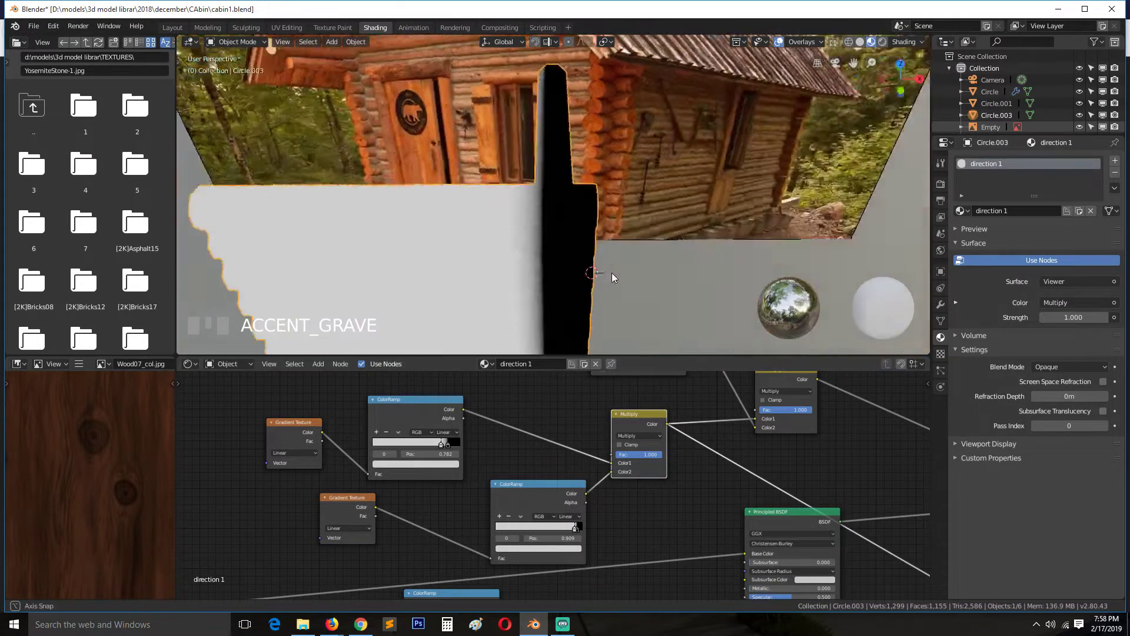
{"action": "scroll", "coordinate": [636, 273], "scroll_direction": "up", "scroll_amount": 1}
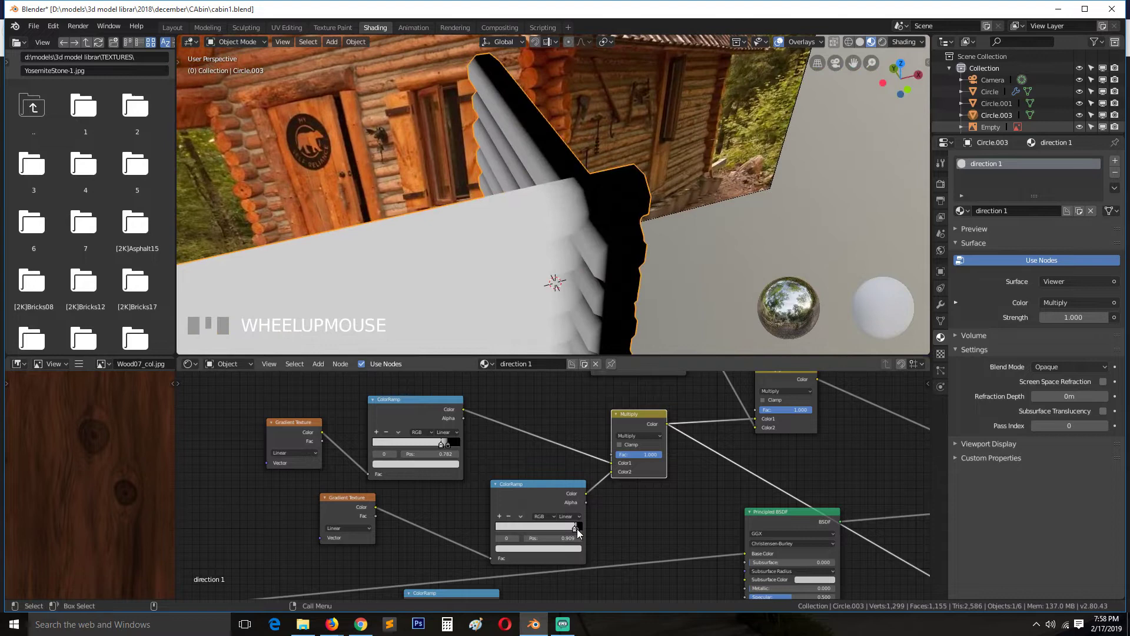
{"action": "key", "text": "grave"}
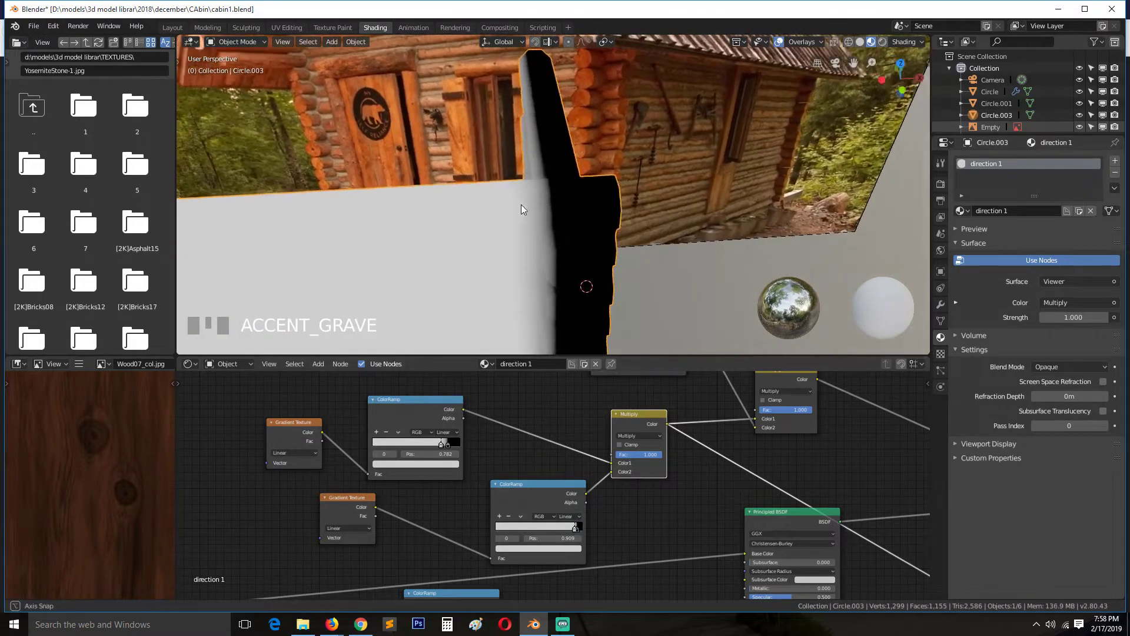
Step: Preview the lower and the upper gradient ColorRamps one after the other to compare their masks on the log corner
{"action": "left_click", "coordinate": [539, 495], "text": "ctrl+shift"}
{"action": "key", "text": "grave"}
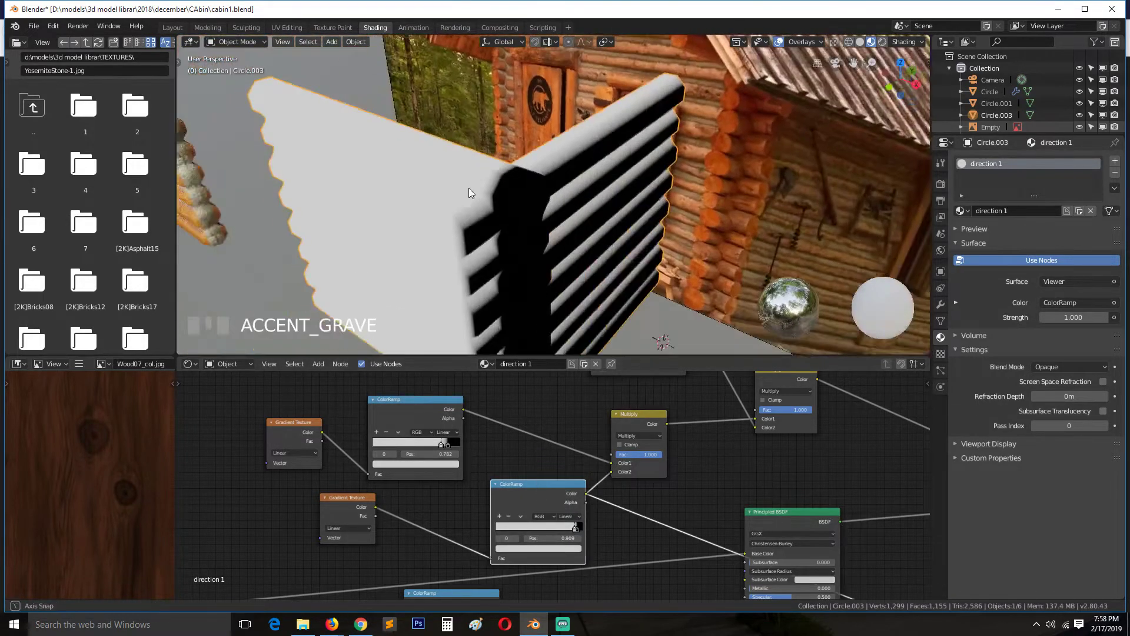
{"action": "scroll", "coordinate": [454, 190], "scroll_direction": "down", "scroll_amount": 3}
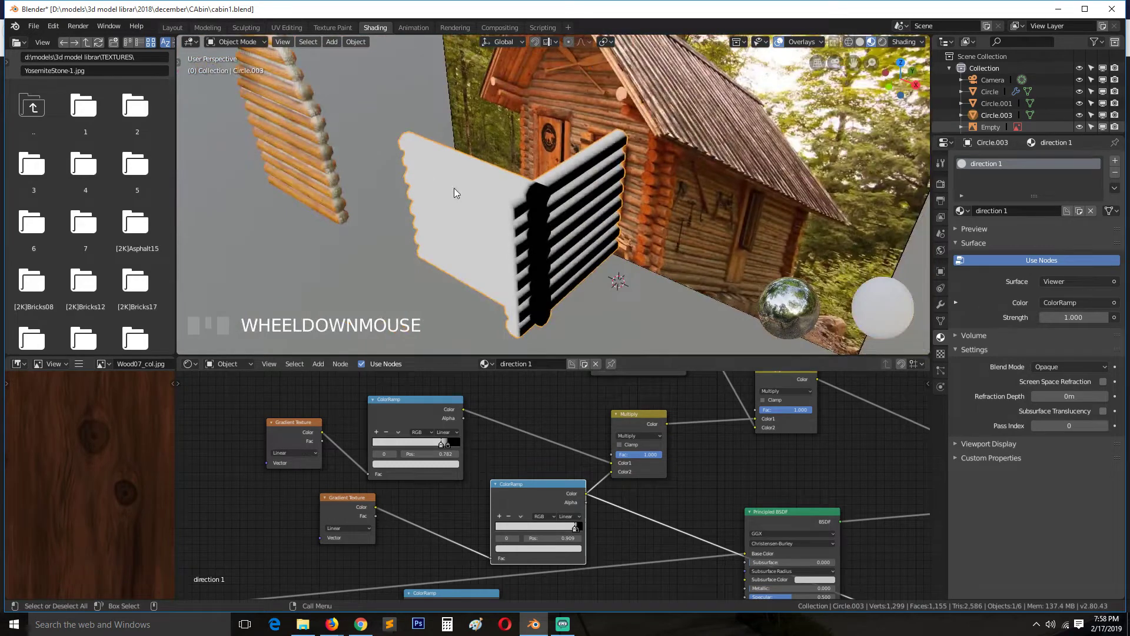
{"action": "left_click", "coordinate": [434, 407], "text": "ctrl+shift"}
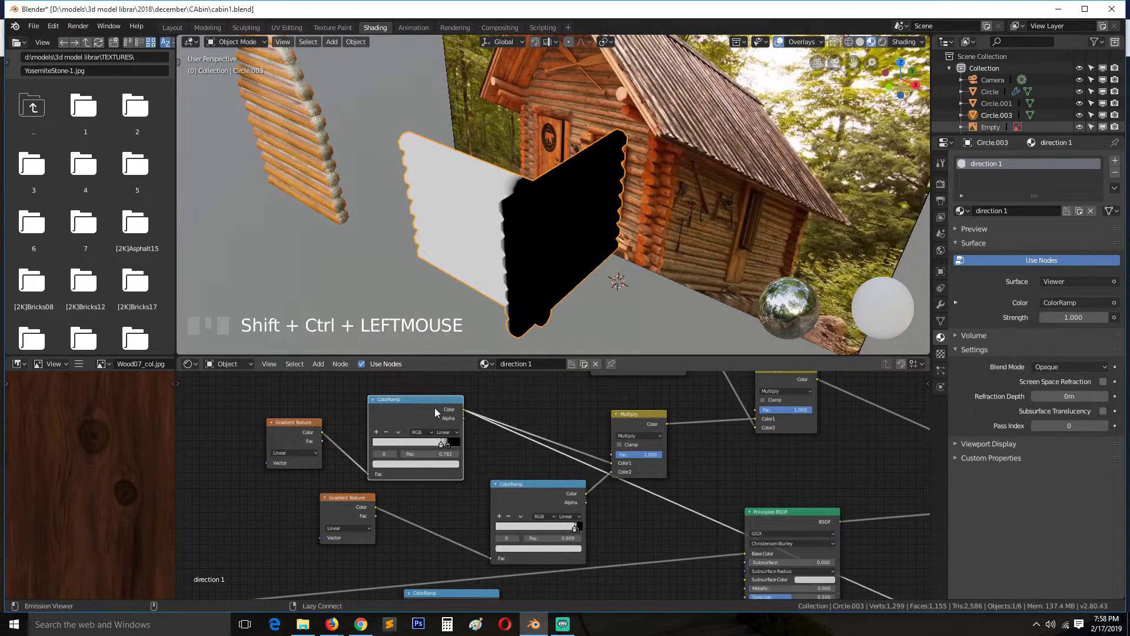
Step: Inspect the upper gradient's mask on the log corner and flip that gradient's ColorRamp
{"action": "key", "text": "grave"}
{"action": "scroll", "coordinate": [624, 237], "scroll_direction": "up", "scroll_amount": 2}
{"action": "key", "text": "grave"}
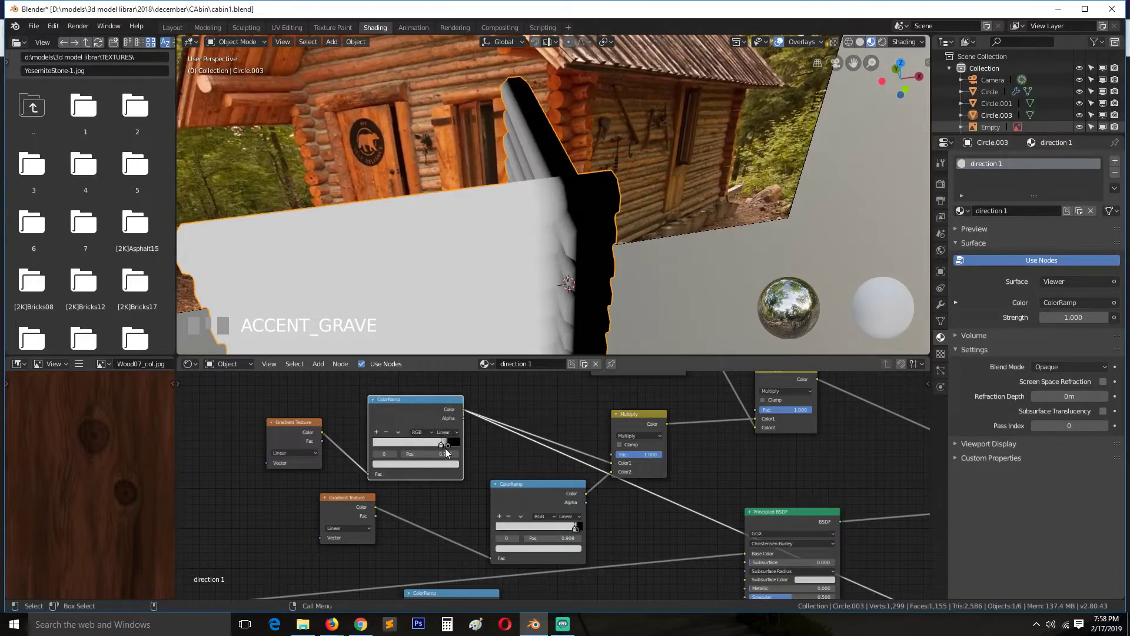
{"action": "left_click", "coordinate": [450, 447]}
{"action": "left_click", "coordinate": [432, 434]}
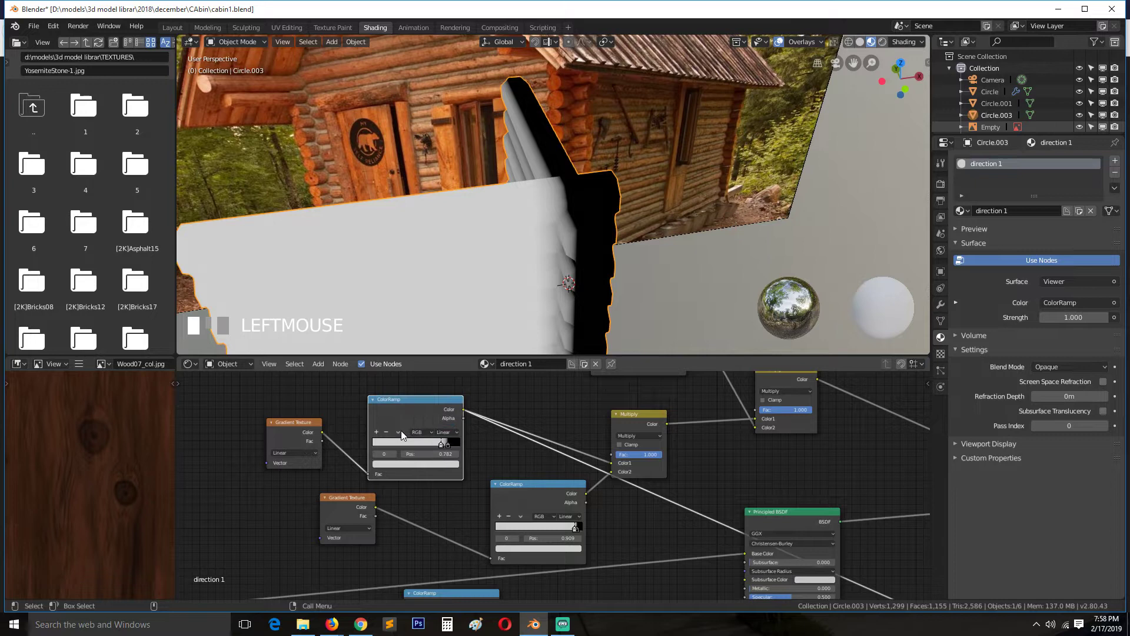
{"action": "left_click", "coordinate": [399, 433]}
{"action": "left_click", "coordinate": [421, 439]}
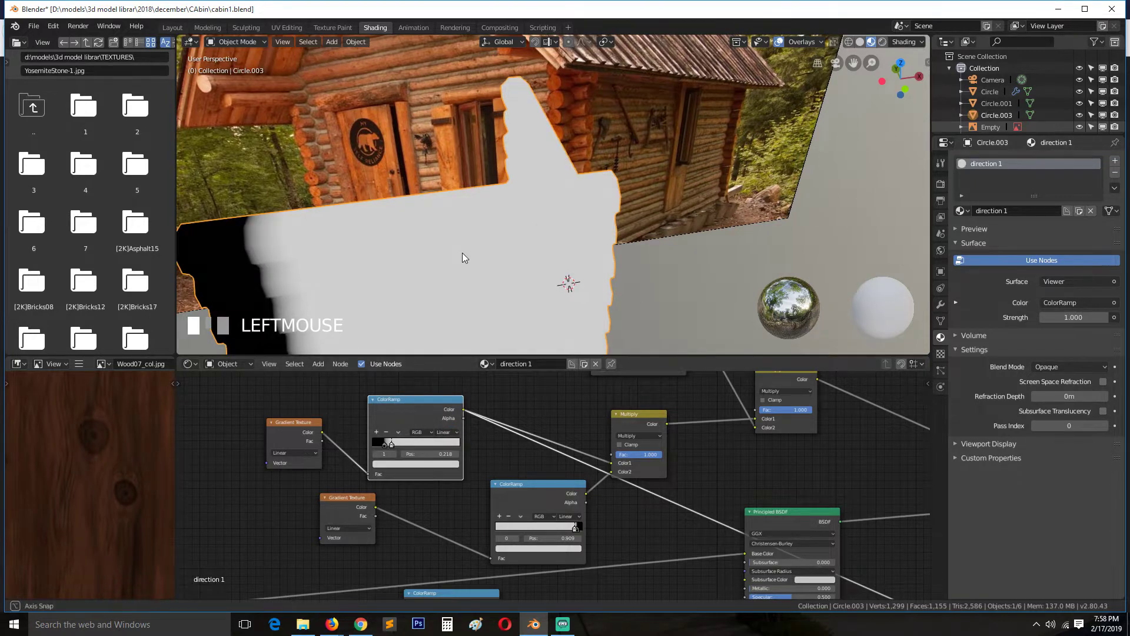
Step: On the upper gradient's ColorRamp, move the light stop toward the high end and the black stop to 0.850
{"action": "middle_click_drag", "start_coordinate": [462, 253], "coordinate": [462, 261]}
{"action": "left_click_drag", "start_coordinate": [391, 445], "coordinate": [448, 439]}
{"action": "key", "text": "grave"}
{"action": "middle_click_drag", "start_coordinate": [489, 224], "coordinate": [493, 366]}
Step: Preview the Multiply node that combines both gradient ramps, inspect its mask at the corner, and save the file
{"action": "left_click", "coordinate": [633, 418], "text": "ctrl+shift"}
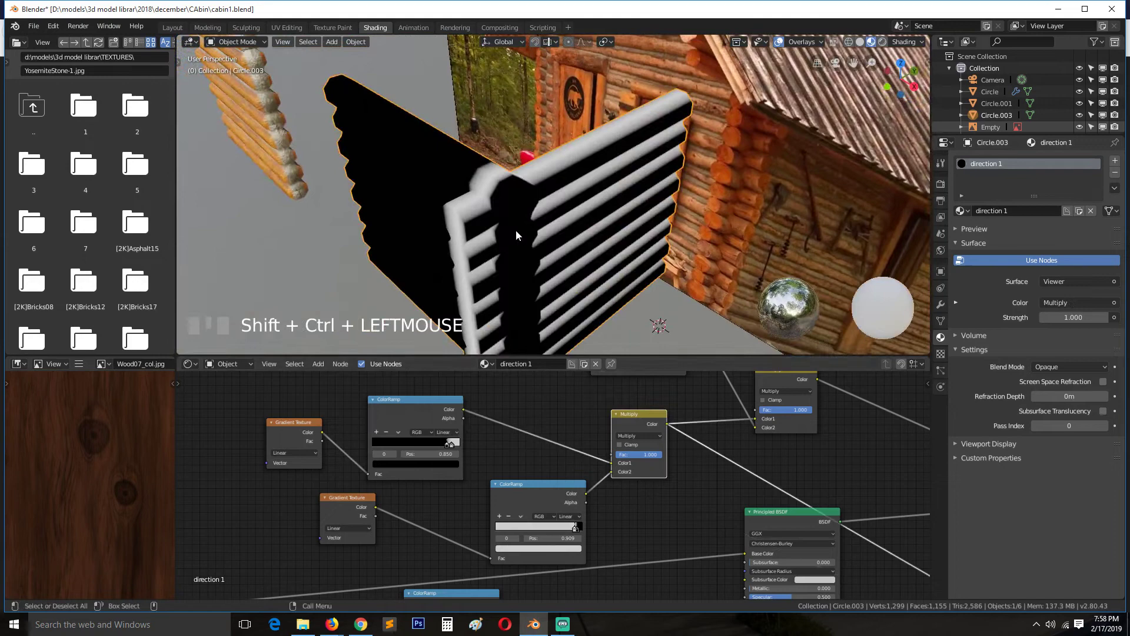
{"action": "key", "text": "grave"}
{"action": "middle_click_drag", "start_coordinate": [516, 234], "coordinate": [404, 262]}
{"action": "key", "text": "ctrl+s"}
{"action": "middle_click_drag", "start_coordinate": [602, 211], "coordinate": [707, 282]}
{"action": "left_click", "coordinate": [652, 219]}
{"action": "scroll", "coordinate": [760, 463], "scroll_direction": "down", "scroll_amount": 2}
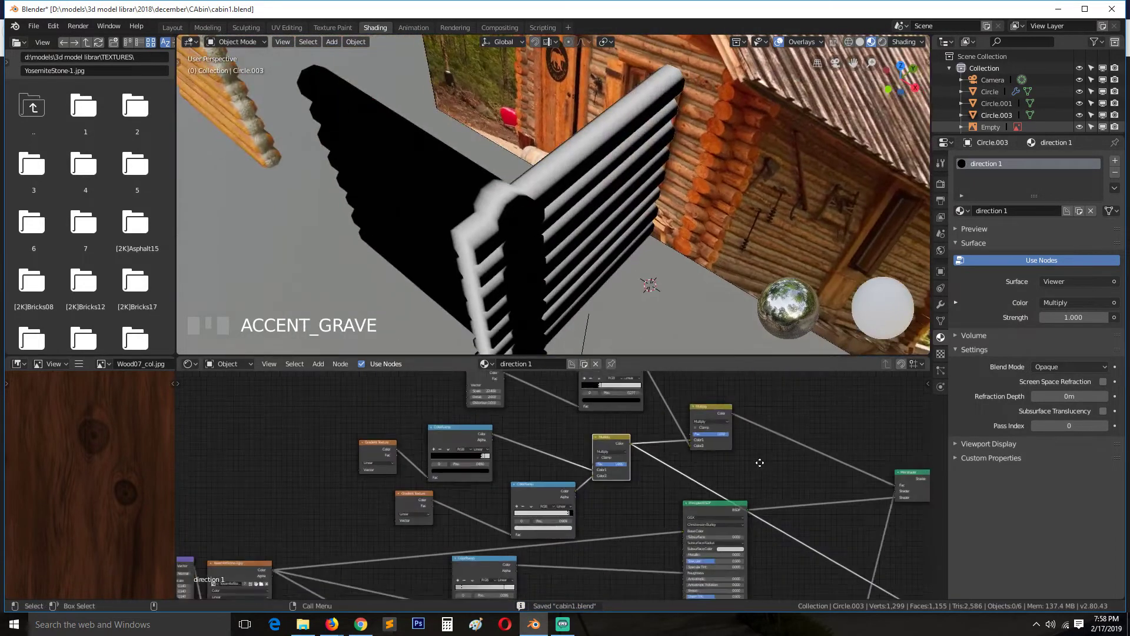
Step: Preview the direction 1 material's final Mix Shader and inspect the weathered wood around the log corner
{"action": "middle_click_drag", "start_coordinate": [760, 462], "coordinate": [593, 483]}
{"action": "left_click", "coordinate": [677, 474], "text": "ctrl+shift"}
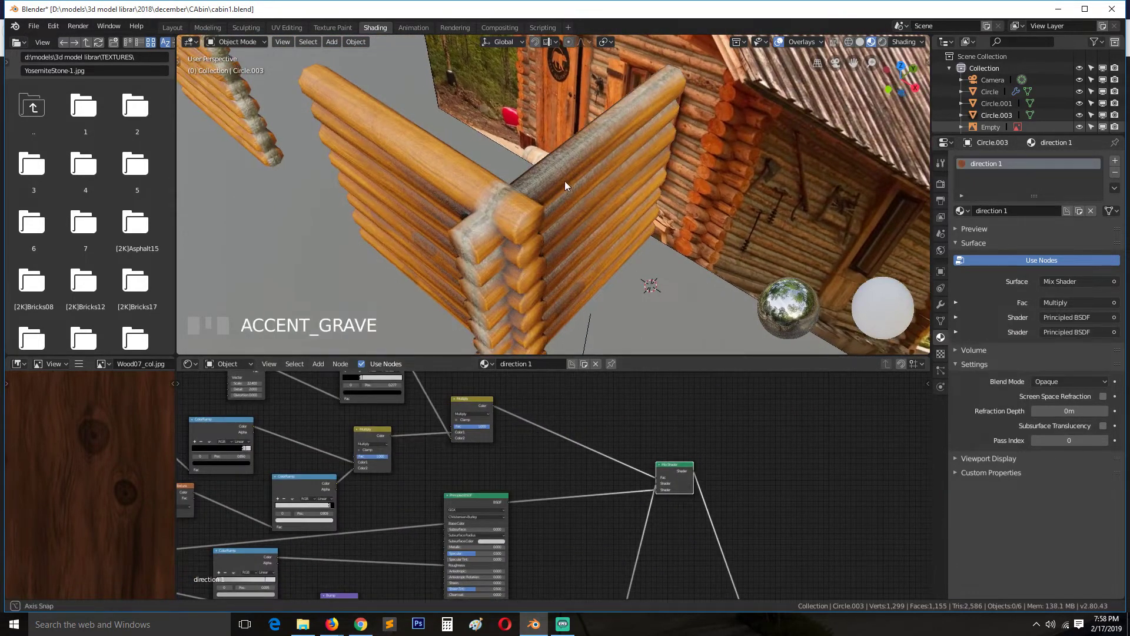
{"action": "middle_click_drag", "start_coordinate": [565, 182], "coordinate": [500, 145]}
{"action": "middle_click_drag", "start_coordinate": [545, 194], "coordinate": [671, 253]}
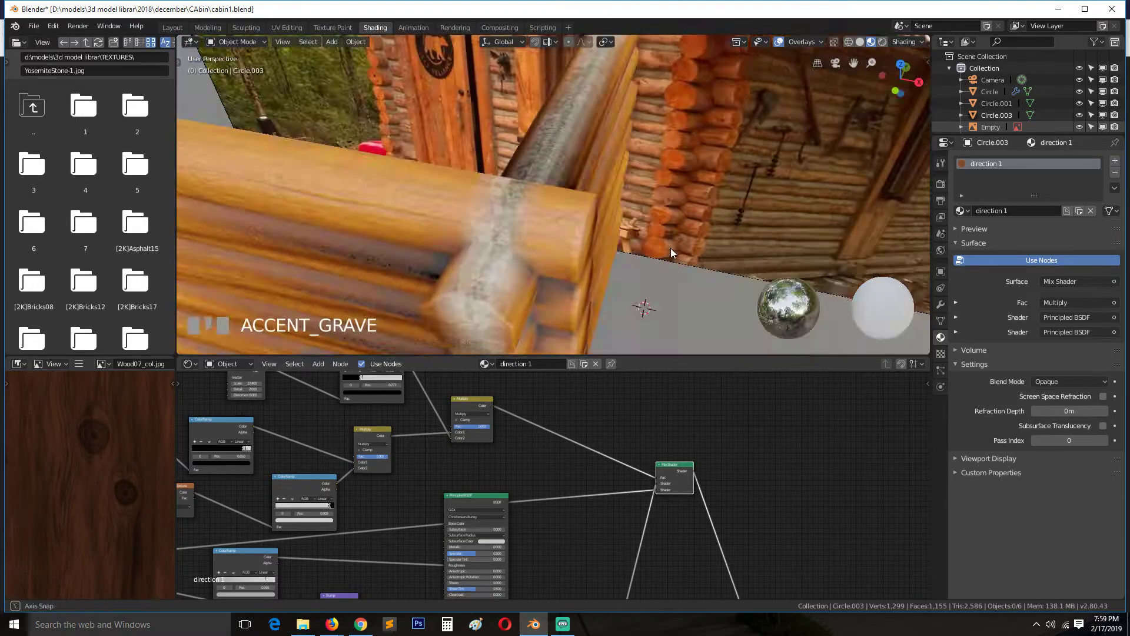
{"action": "middle_click_drag", "start_coordinate": [801, 246], "coordinate": [616, 222]}
{"action": "scroll", "coordinate": [599, 223], "scroll_direction": "down", "scroll_amount": 4}
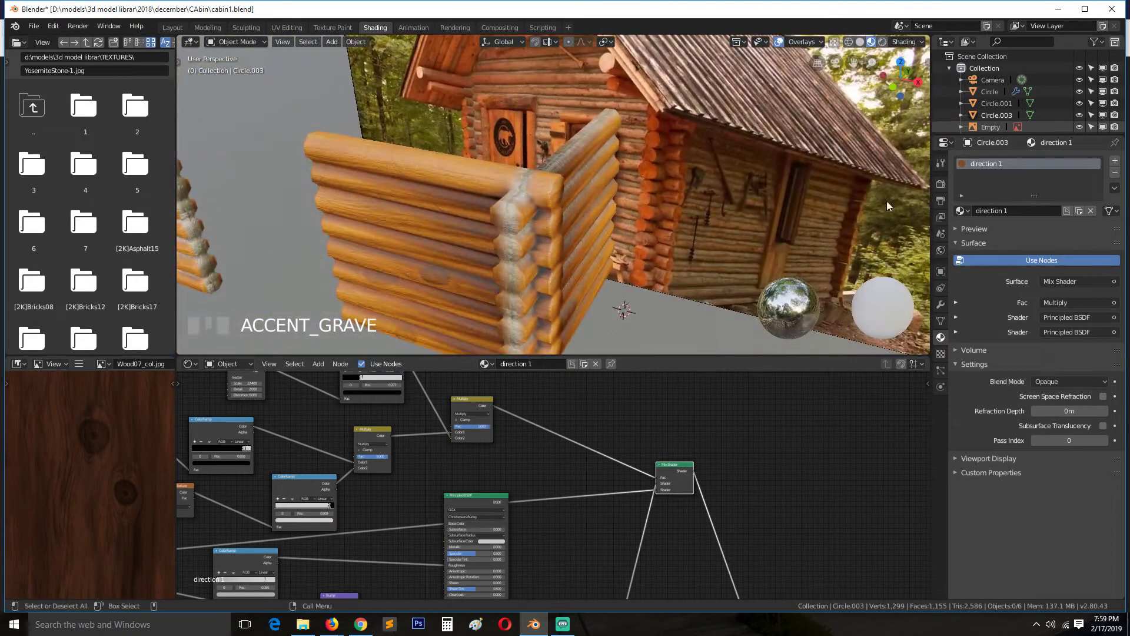
Step: Add a second material slot with direction 2 to the log corner, assign it to the selected wall faces, and save the file
{"action": "left_click", "coordinate": [537, 200]}
{"action": "key", "text": "Tab"}
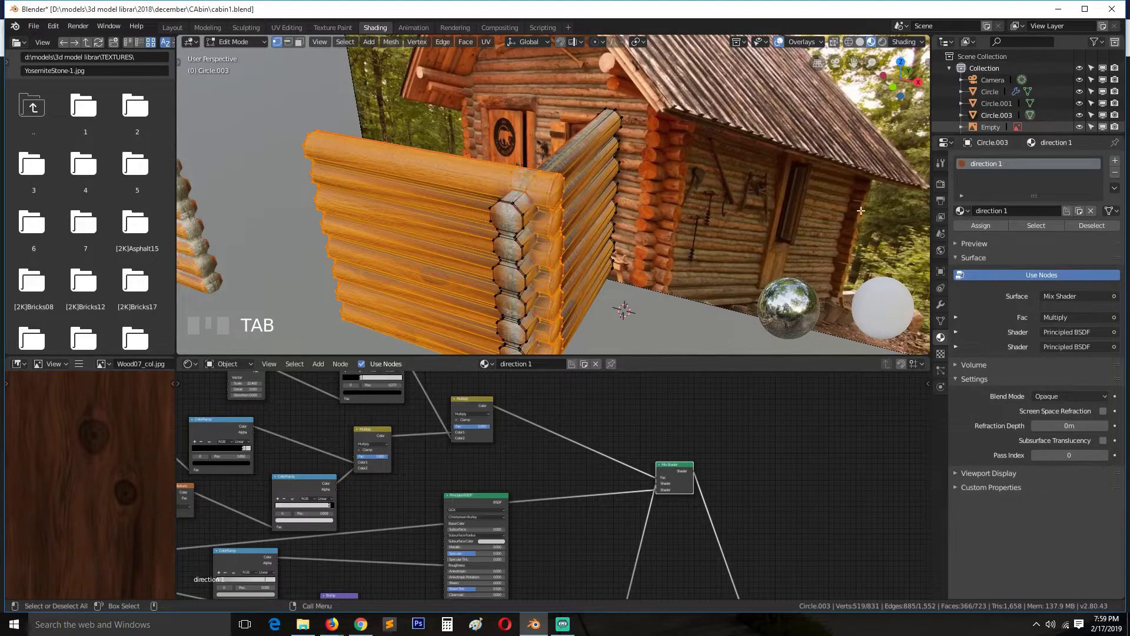
{"action": "left_click", "coordinate": [1115, 161]}
{"action": "left_click", "coordinate": [962, 234]}
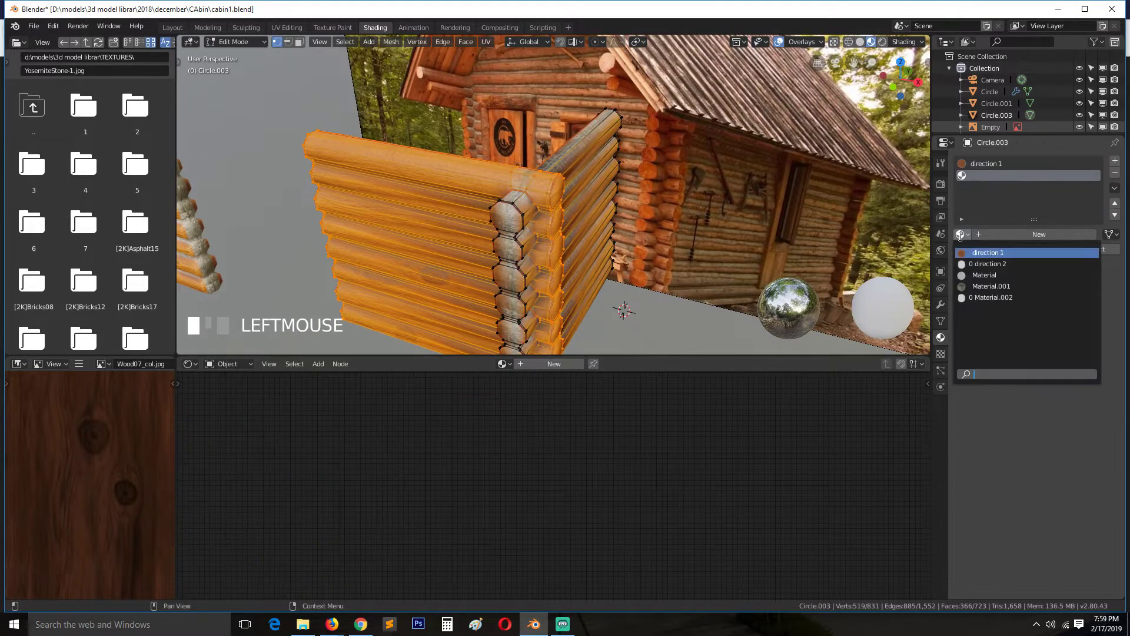
{"action": "left_click", "coordinate": [979, 264]}
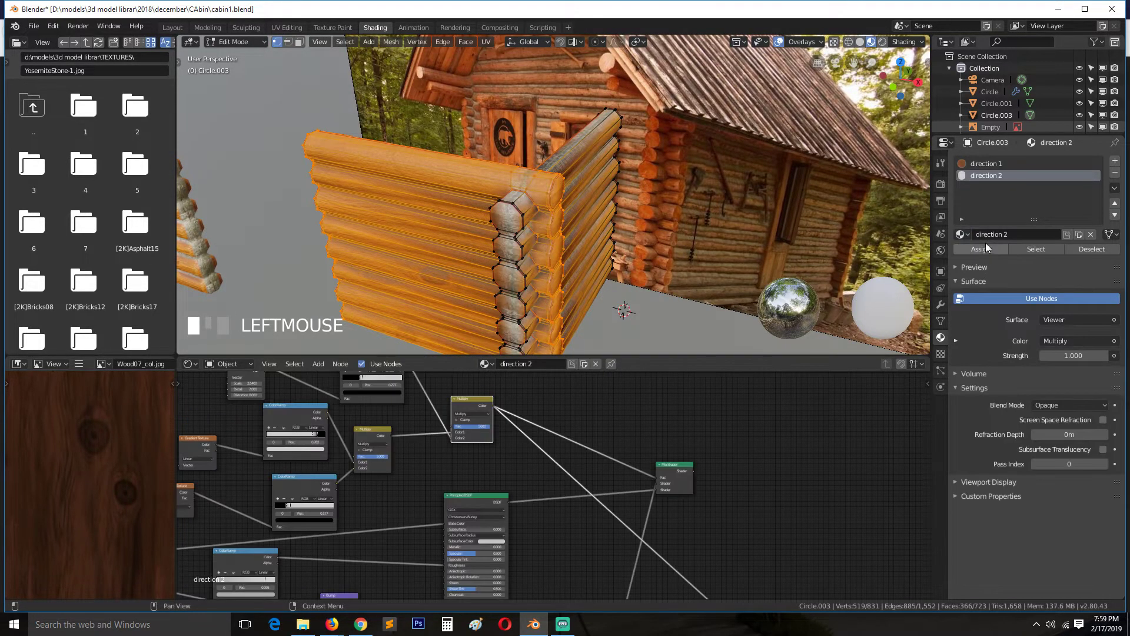
{"action": "left_click", "coordinate": [980, 248]}
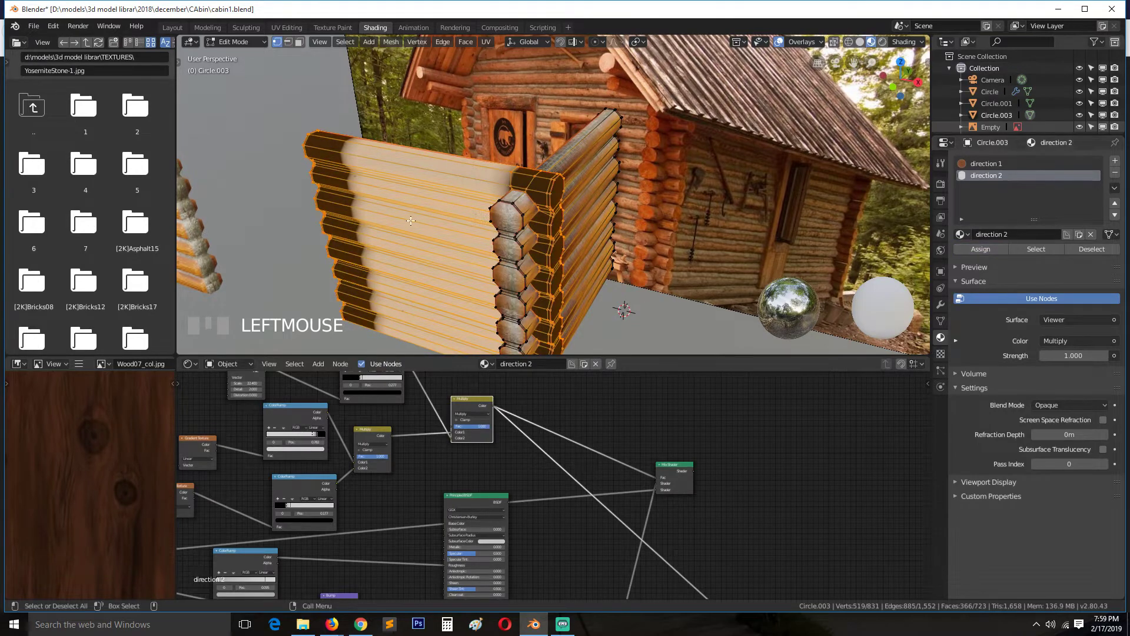
{"action": "middle_click_drag", "start_coordinate": [411, 221], "coordinate": [528, 202]}
{"action": "key", "text": "Tab"}
{"action": "key", "text": "ctrl+s"}
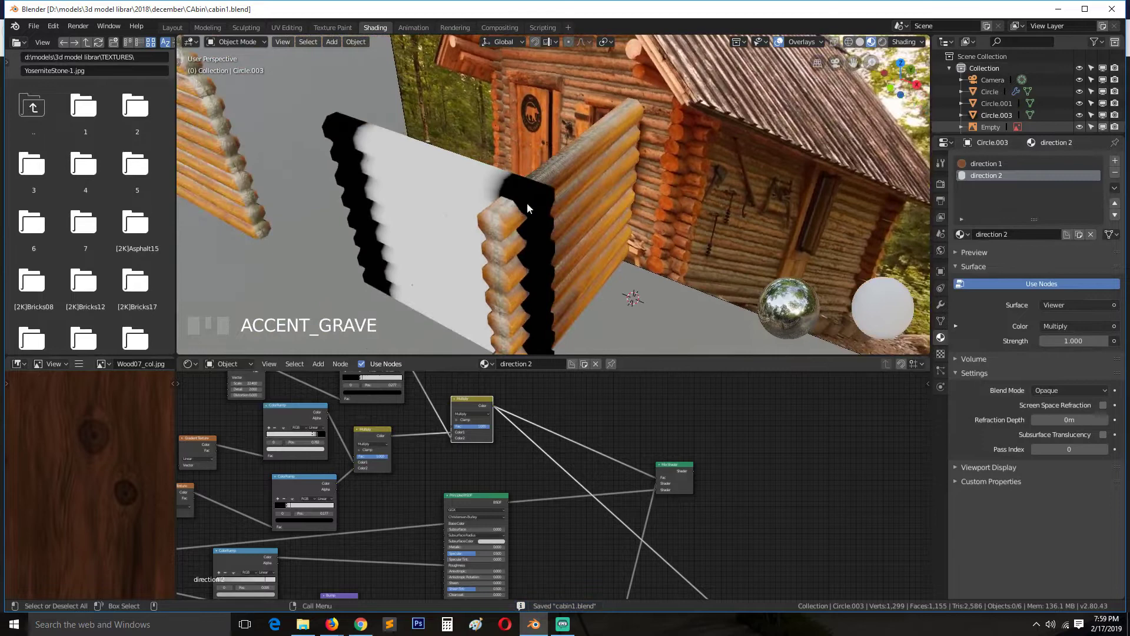
Step: Add Texture Coordinate and Mapping nodes to direction 2's upper Gradient Texture, space them out beside it, and save the file
{"action": "middle_click_drag", "start_coordinate": [270, 426], "coordinate": [555, 469]}
{"action": "left_click", "coordinate": [526, 402]}
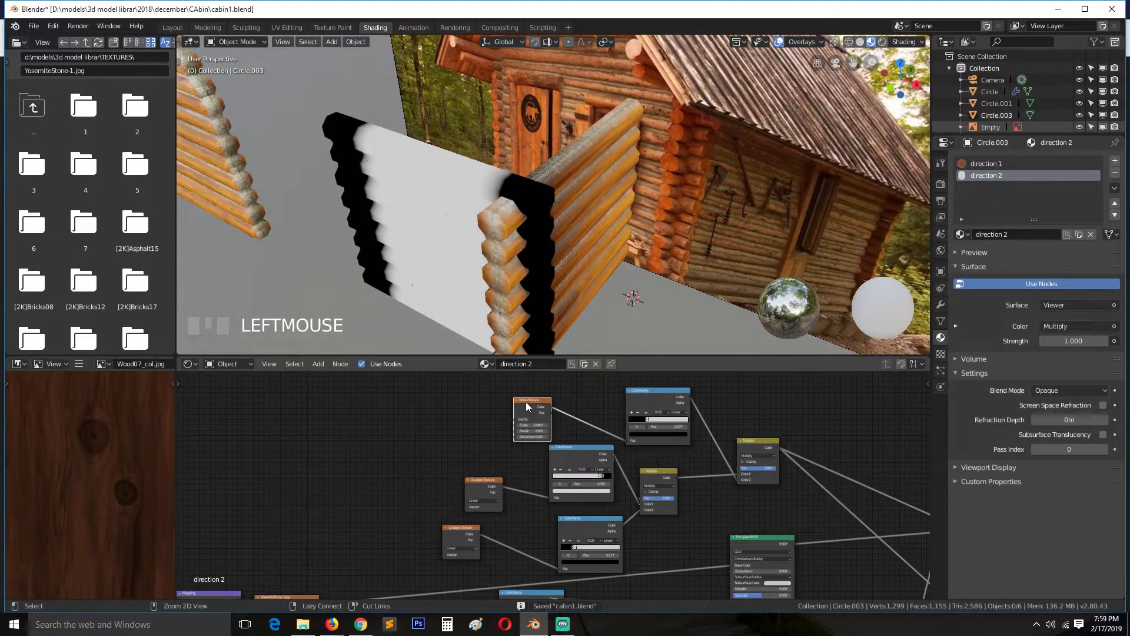
{"action": "middle_click_drag", "start_coordinate": [488, 487], "coordinate": [586, 466]}
{"action": "left_click", "coordinate": [586, 466]}
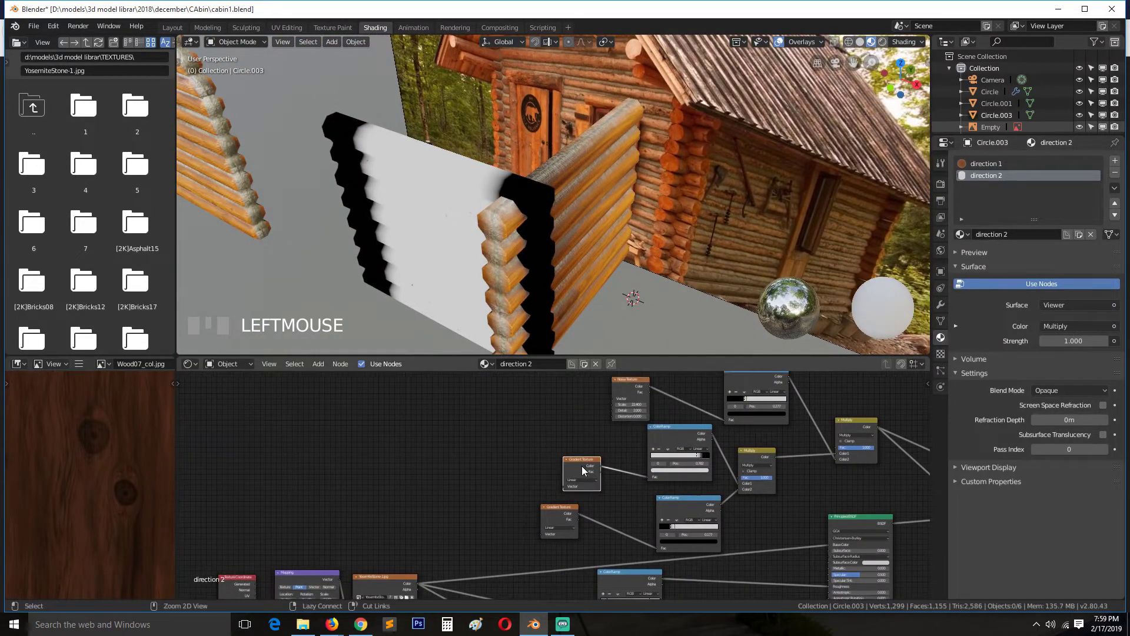
{"action": "key", "text": "ctrl+t"}
{"action": "left_click_drag", "start_coordinate": [436, 447], "coordinate": [395, 445]}
{"action": "left_click_drag", "start_coordinate": [514, 435], "coordinate": [461, 429]}
{"action": "left_click_drag", "start_coordinate": [510, 440], "coordinate": [477, 432]}
{"action": "scroll", "coordinate": [505, 473], "scroll_direction": "up", "scroll_amount": 5}
{"action": "middle_click_drag", "start_coordinate": [505, 473], "coordinate": [544, 484]}
{"action": "key", "text": "ctrl+s"}
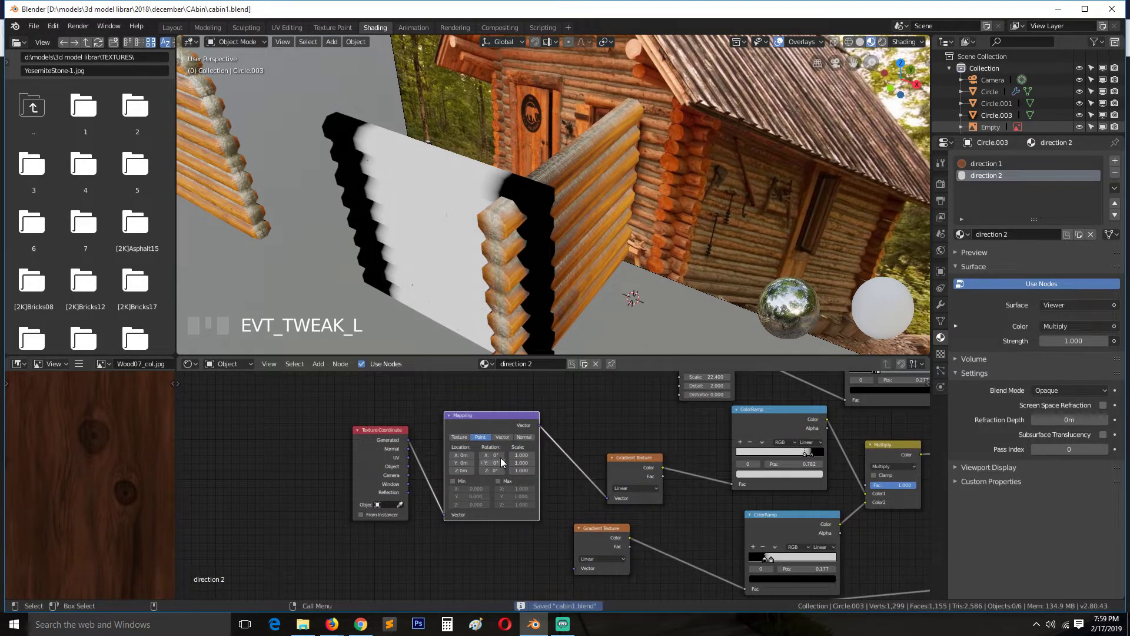
Step: Try a 90° Z rotation on the upper gradient's Mapping node, check the combined mask, and undo the rotation
{"action": "left_click", "coordinate": [516, 474]}
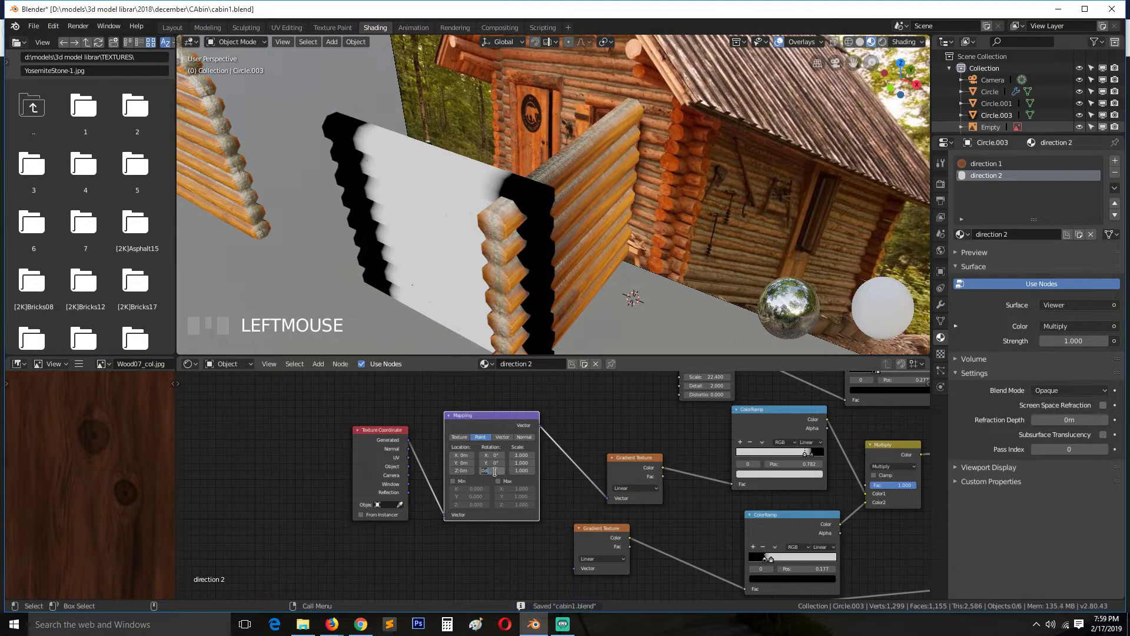
{"action": "key", "text": "Return"}
{"action": "key", "text": "grave"}
{"action": "mouse_move", "coordinate": [500, 315]}
{"action": "middle_mouse_down"}
{"action": "mouse_move", "coordinate": [436, 245]}
{"action": "mouse_move", "coordinate": [376, 231]}
{"action": "mouse_move", "coordinate": [531, 242]}
{"action": "middle_mouse_up"}
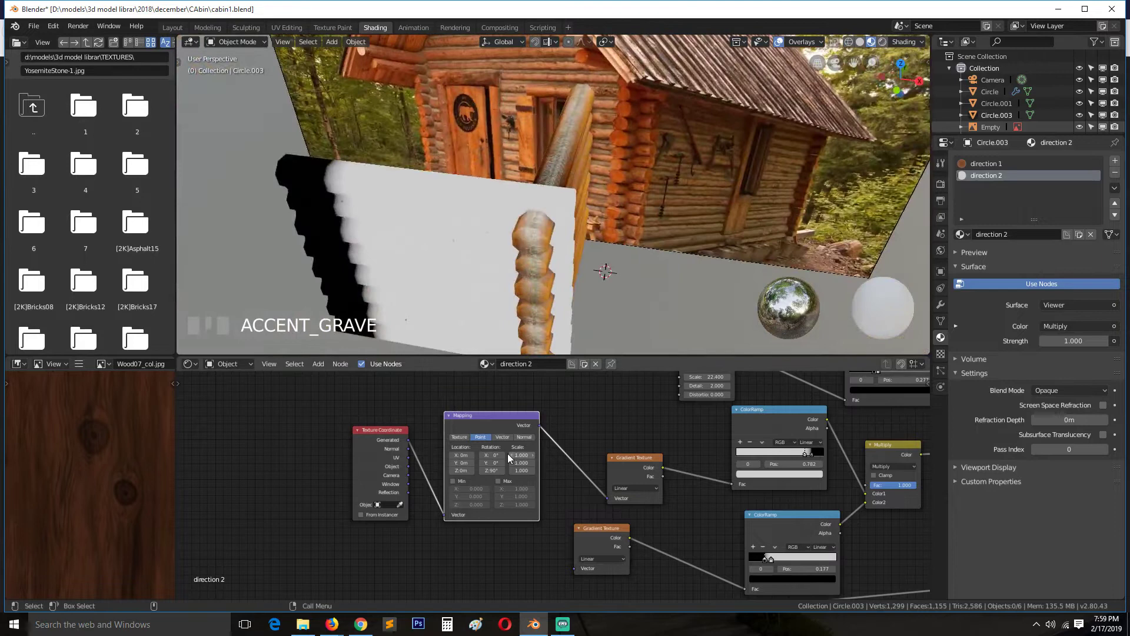
{"action": "key", "text": "ctrl+z"}
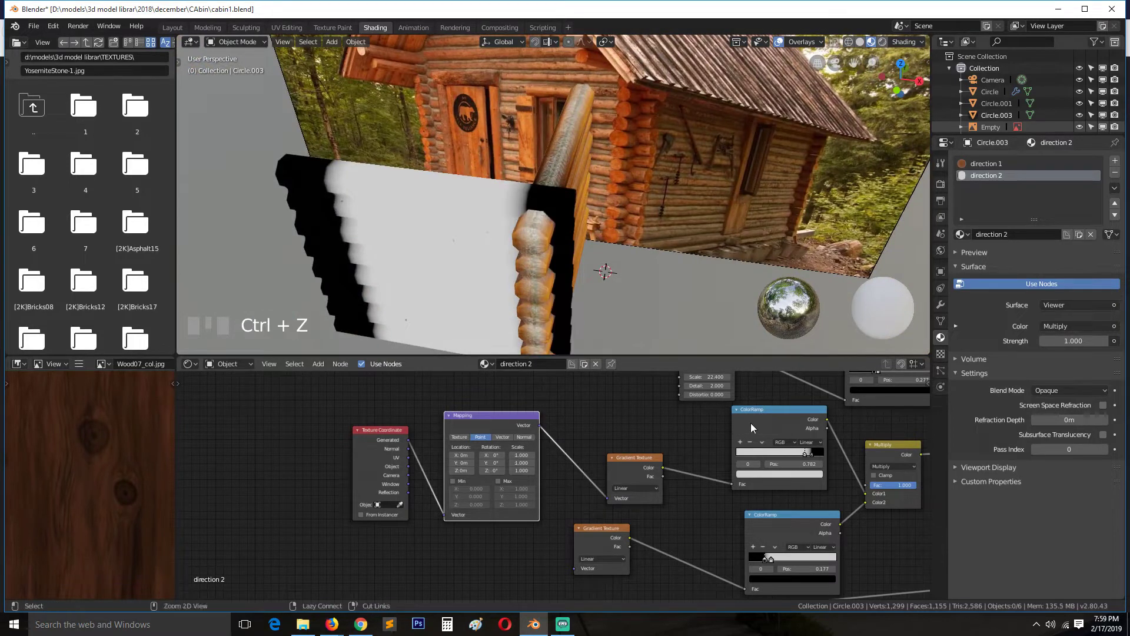
Step: Preview the upper gradient's ColorRamp on the wall and set its Mapping node's Z rotation to 90°
{"action": "left_click", "coordinate": [751, 421], "text": "ctrl+shift"}
{"action": "middle_click_drag", "start_coordinate": [518, 236], "coordinate": [479, 245]}
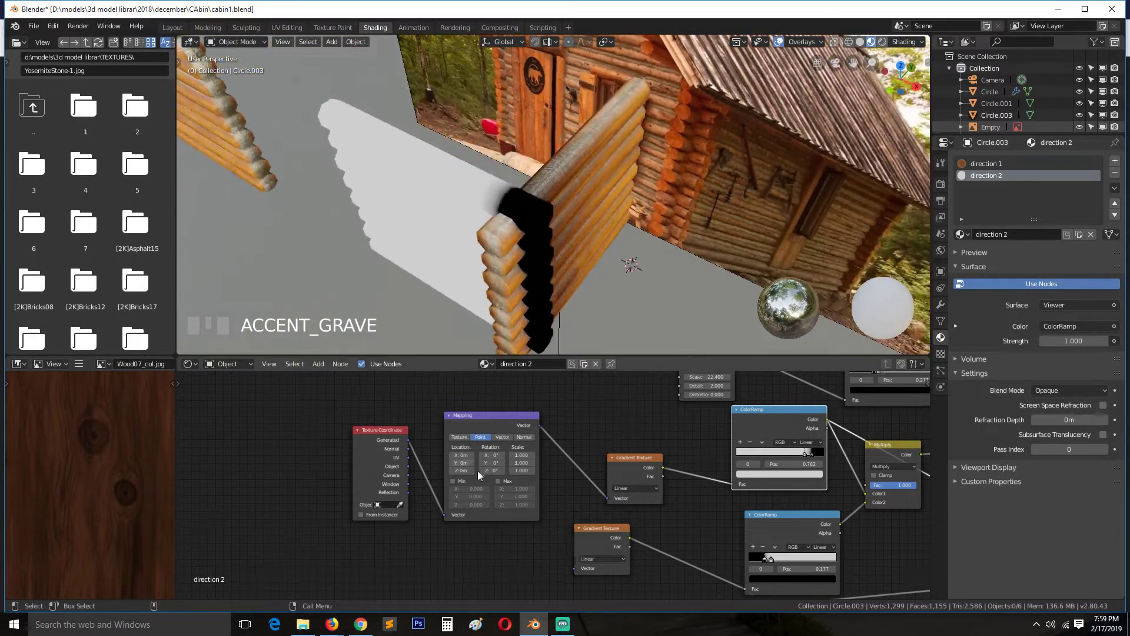
{"action": "scroll", "coordinate": [478, 471], "scroll_direction": "up", "scroll_amount": 1}
{"action": "left_click_drag", "start_coordinate": [476, 468], "coordinate": [494, 468]}
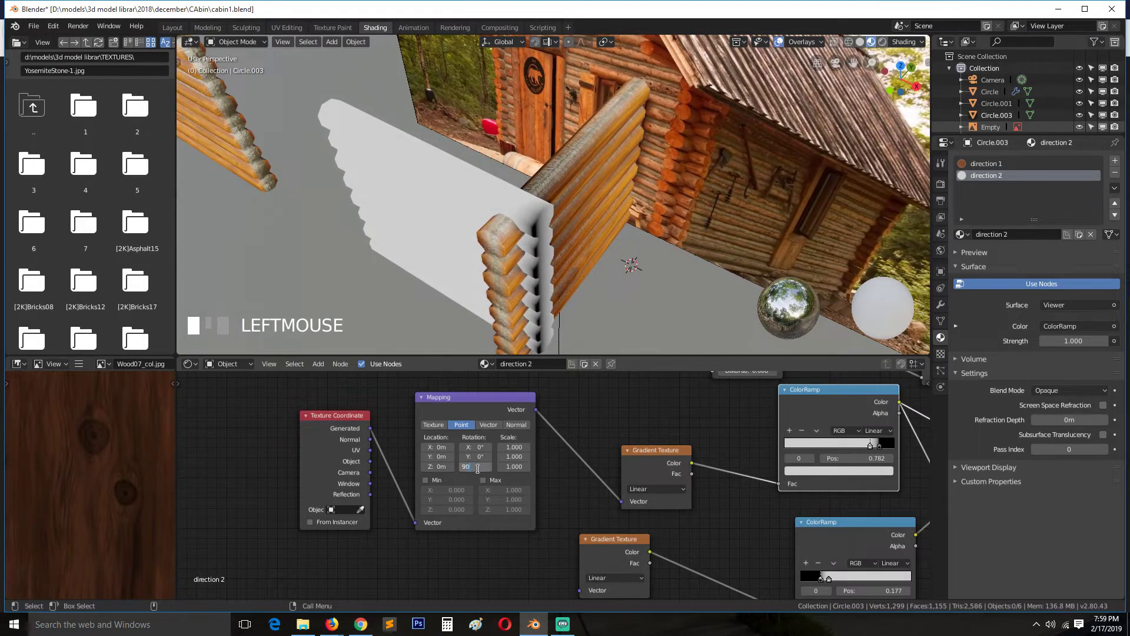
{"action": "key", "text": "Return"}
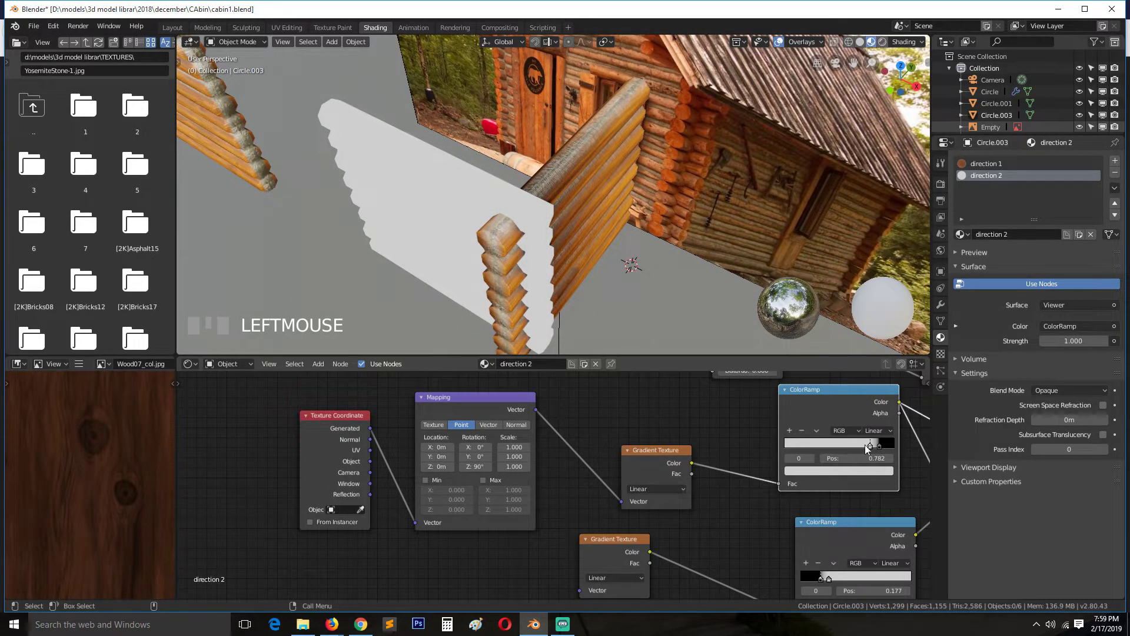
Step: Try shifting the stops of the upper gradient's ColorRamp, moving the black stop to 0.995
{"action": "left_click_drag", "start_coordinate": [870, 445], "coordinate": [750, 448]}
{"action": "mouse_move", "coordinate": [864, 448]}
{"action": "left_mouse_down"}
{"action": "mouse_move", "coordinate": [762, 449]}
{"action": "mouse_move", "coordinate": [885, 436]}
{"action": "left_mouse_up"}
{"action": "left_click_drag", "start_coordinate": [760, 447], "coordinate": [857, 447]}
{"action": "left_click", "coordinate": [856, 446]}
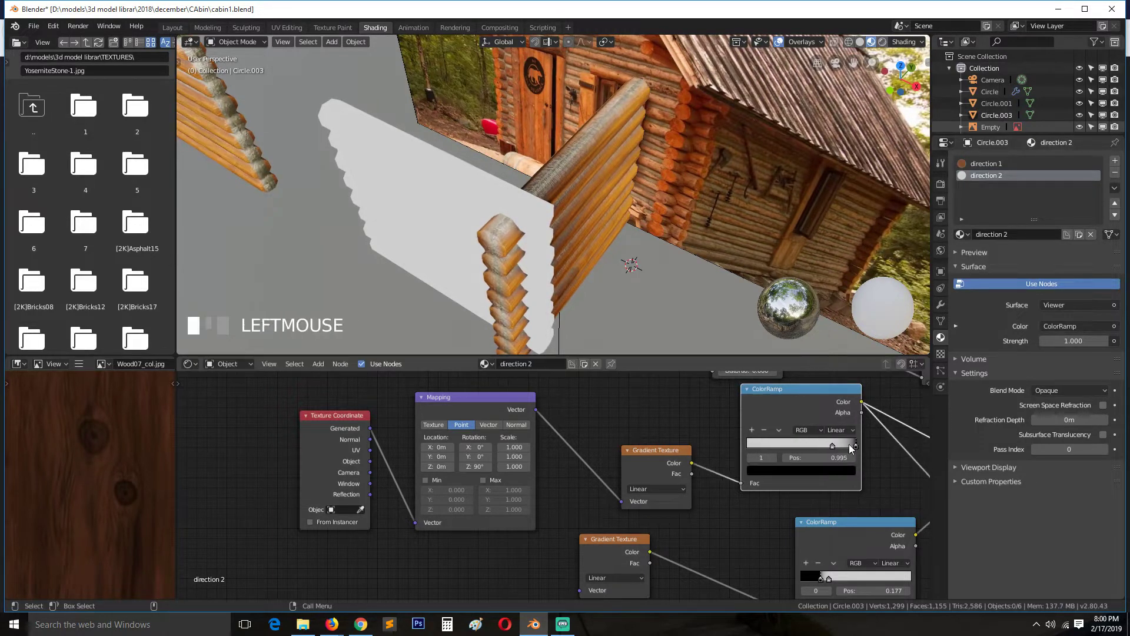
Step: Delete the black stop from the upper gradient's ColorRamp and flip the ramp
{"action": "left_click", "coordinate": [767, 434]}
{"action": "left_click", "coordinate": [778, 430]}
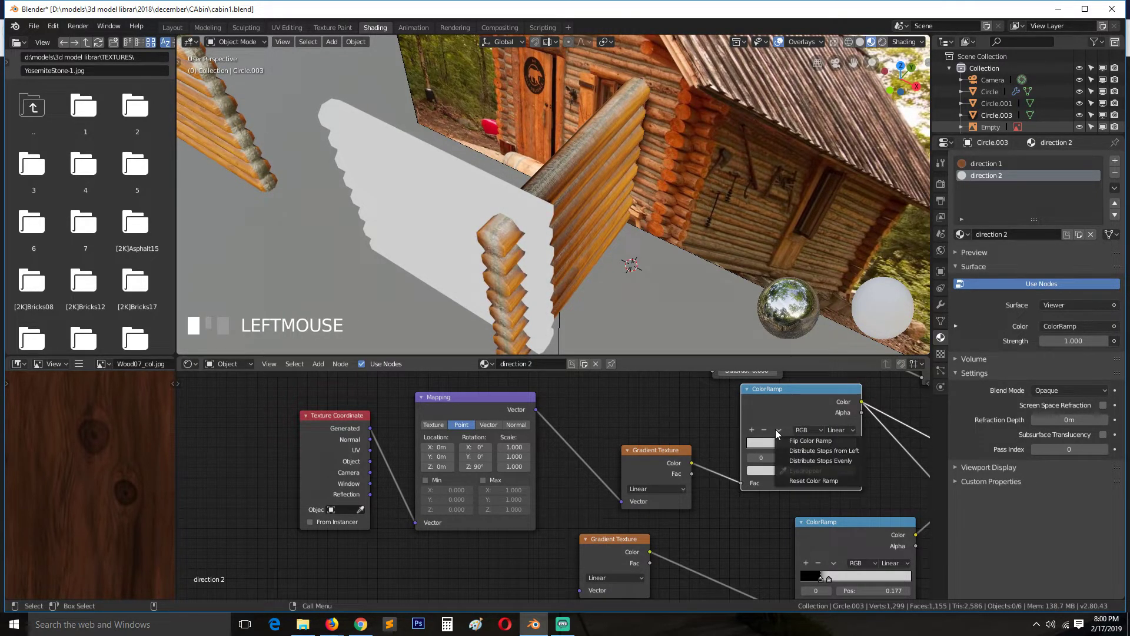
{"action": "left_click", "coordinate": [793, 437]}
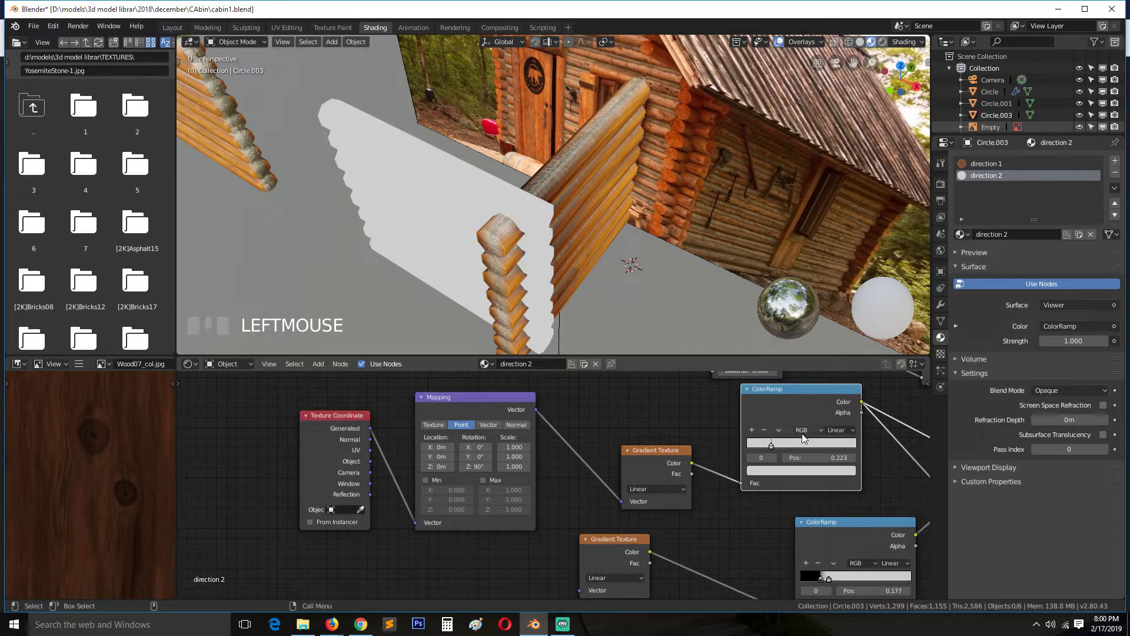
Step: Add a second stop to the upper gradient's ColorRamp, colour the stop at 0.223 black, and check the mask on the wall
{"action": "left_click", "coordinate": [751, 429]}
{"action": "left_click", "coordinate": [771, 446]}
{"action": "left_click", "coordinate": [783, 469]}
{"action": "left_click_drag", "start_coordinate": [832, 358], "coordinate": [834, 402]}
{"action": "middle_click_drag", "start_coordinate": [649, 260], "coordinate": [587, 277]}
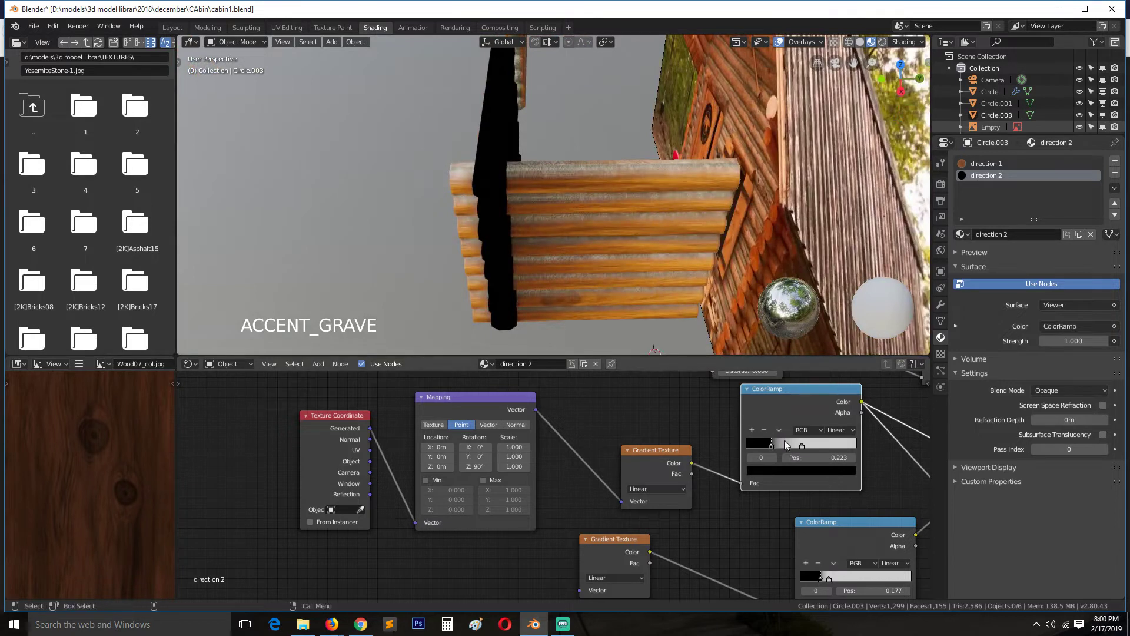
Step: Flip the upper gradient's ColorRamp again and move its light stop to 0.664 and its black stop to 0.741
{"action": "mouse_move", "coordinate": [771, 446]}
{"action": "left_mouse_down"}
{"action": "mouse_move", "coordinate": [741, 448]}
{"action": "mouse_move", "coordinate": [794, 445]}
{"action": "mouse_move", "coordinate": [752, 444]}
{"action": "left_mouse_up"}
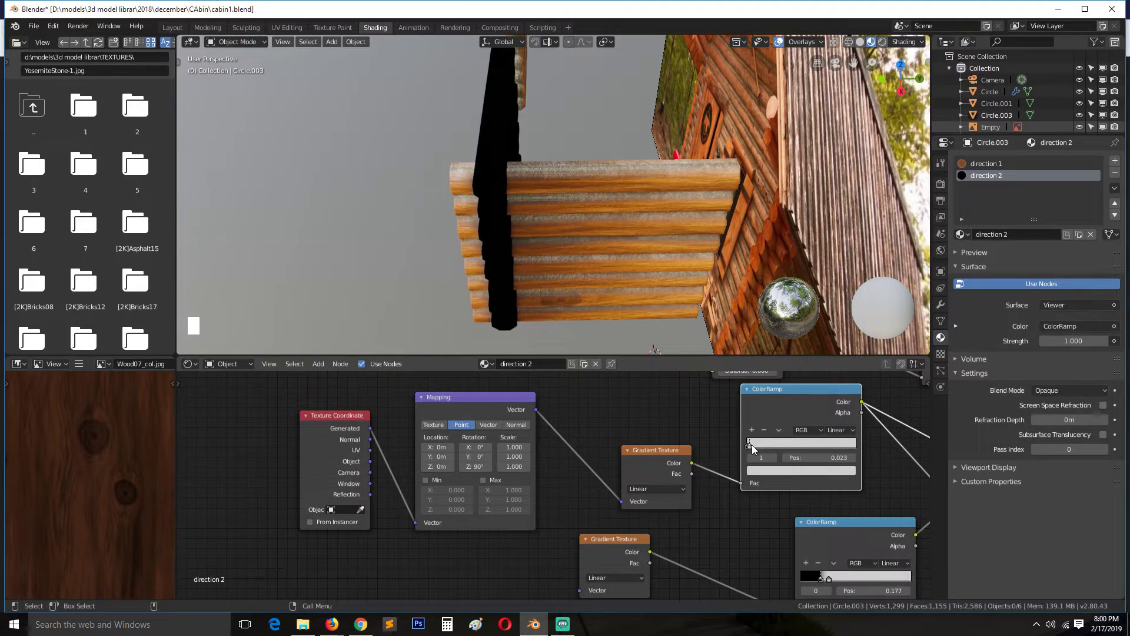
{"action": "left_click", "coordinate": [779, 430]}
{"action": "left_click", "coordinate": [787, 440]}
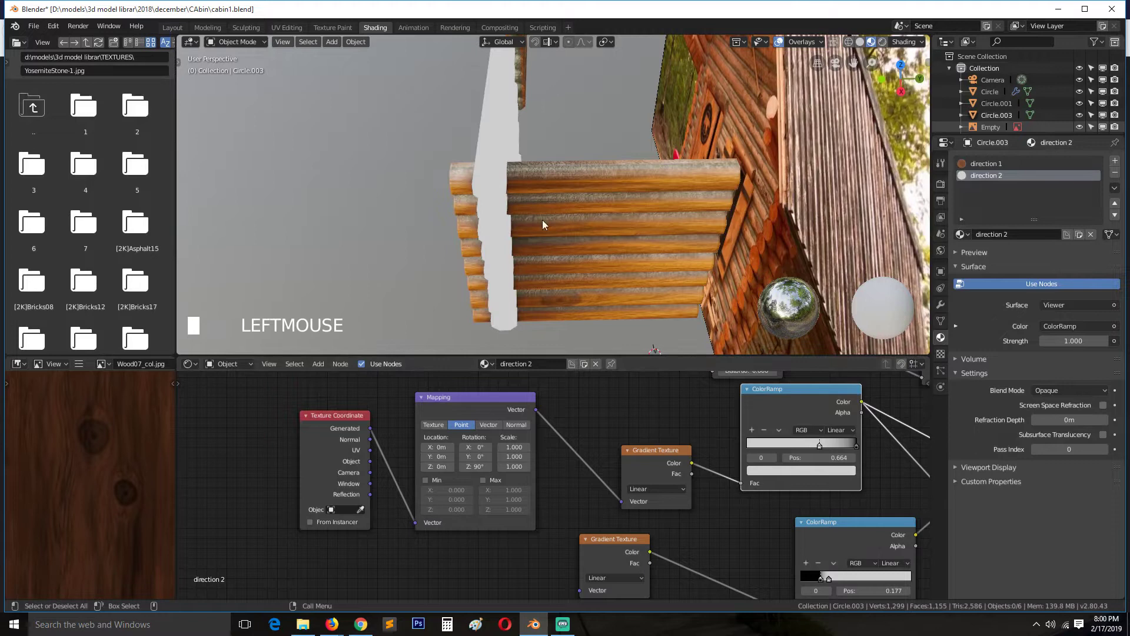
{"action": "middle_click_drag", "start_coordinate": [542, 220], "coordinate": [635, 218]}
{"action": "left_click_drag", "start_coordinate": [856, 444], "coordinate": [827, 447]}
{"action": "scroll", "coordinate": [667, 251], "scroll_direction": "up", "scroll_amount": 2}
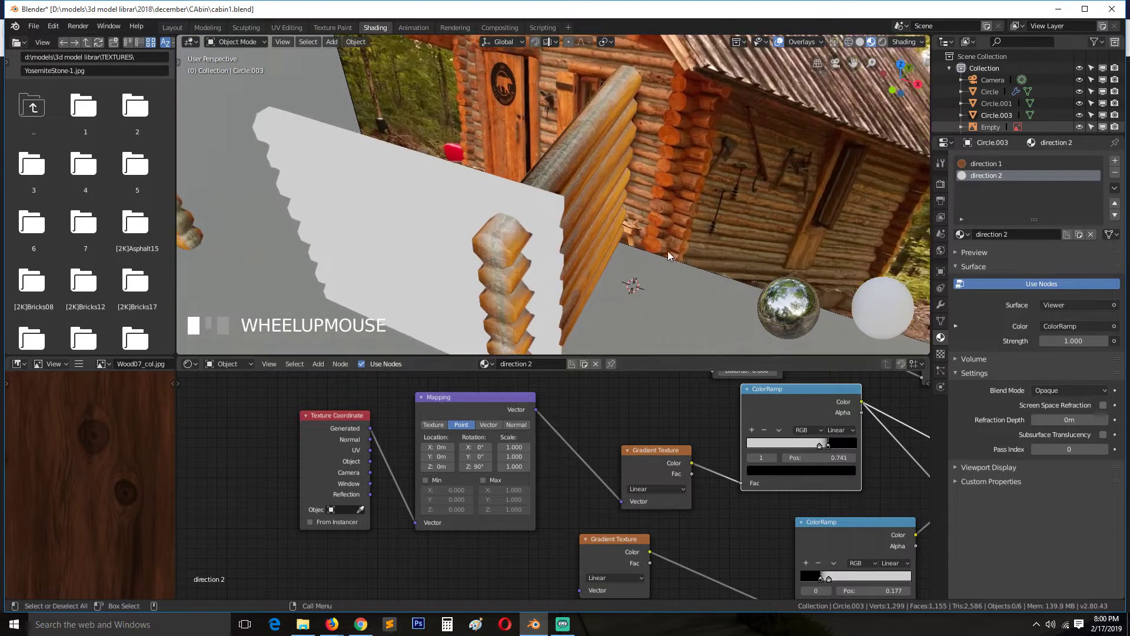
Step: On the upper gradient's ColorRamp, move the light stop to 0.009 and the black stop to 0.245
{"action": "key", "text": "shift+grave"}
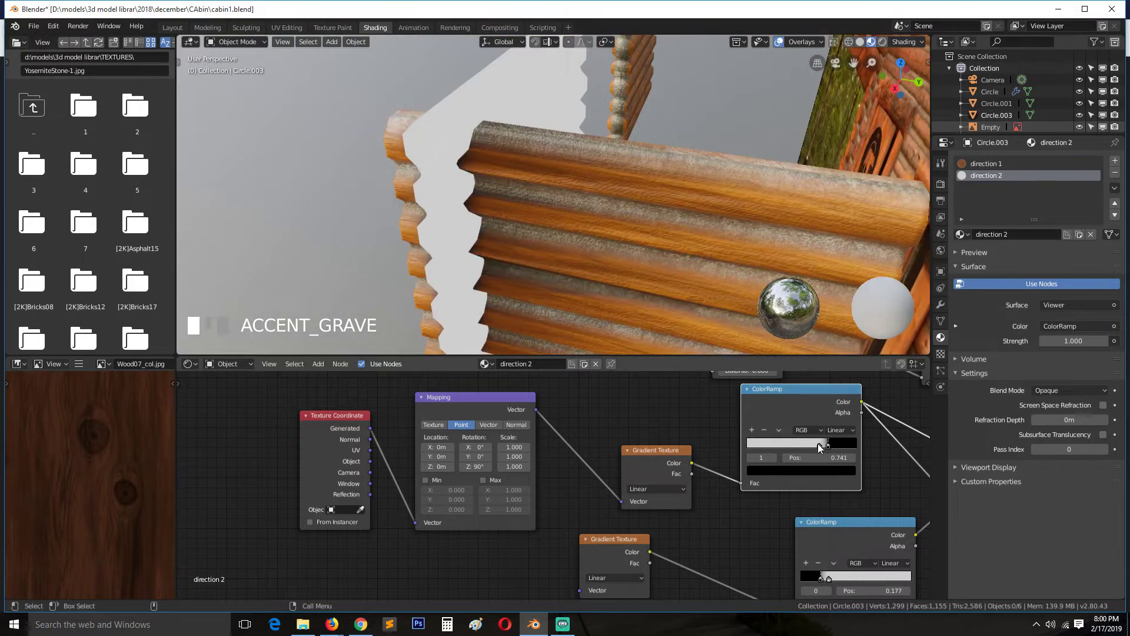
{"action": "left_click_drag", "start_coordinate": [819, 444], "coordinate": [748, 446]}
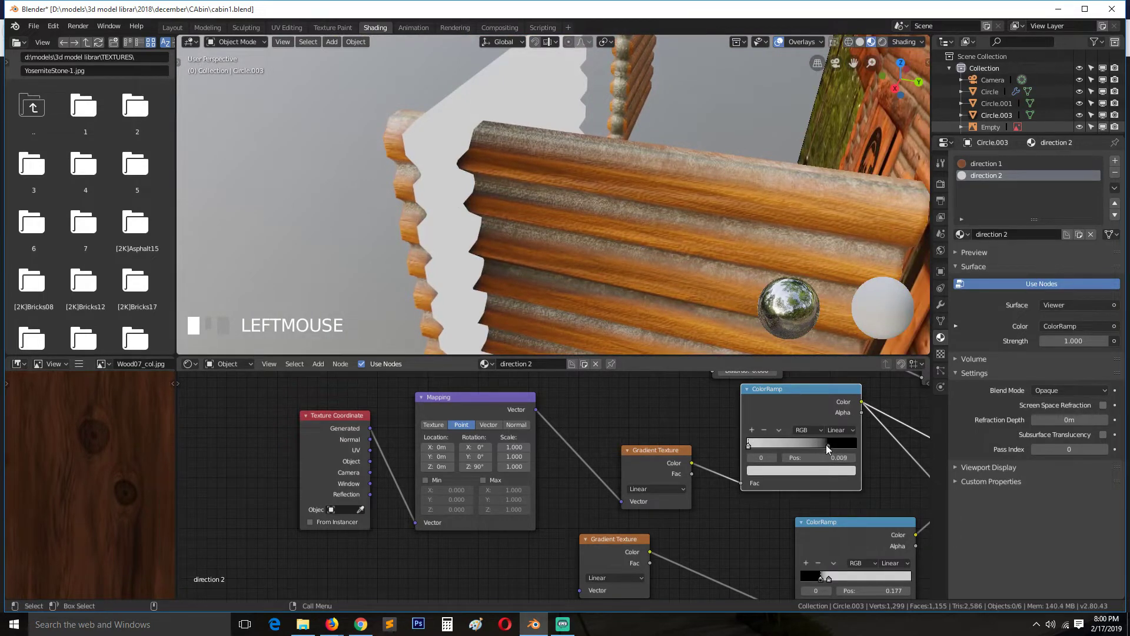
{"action": "left_click_drag", "start_coordinate": [825, 444], "coordinate": [771, 441]}
{"action": "scroll", "coordinate": [525, 239], "scroll_direction": "down", "scroll_amount": 2}
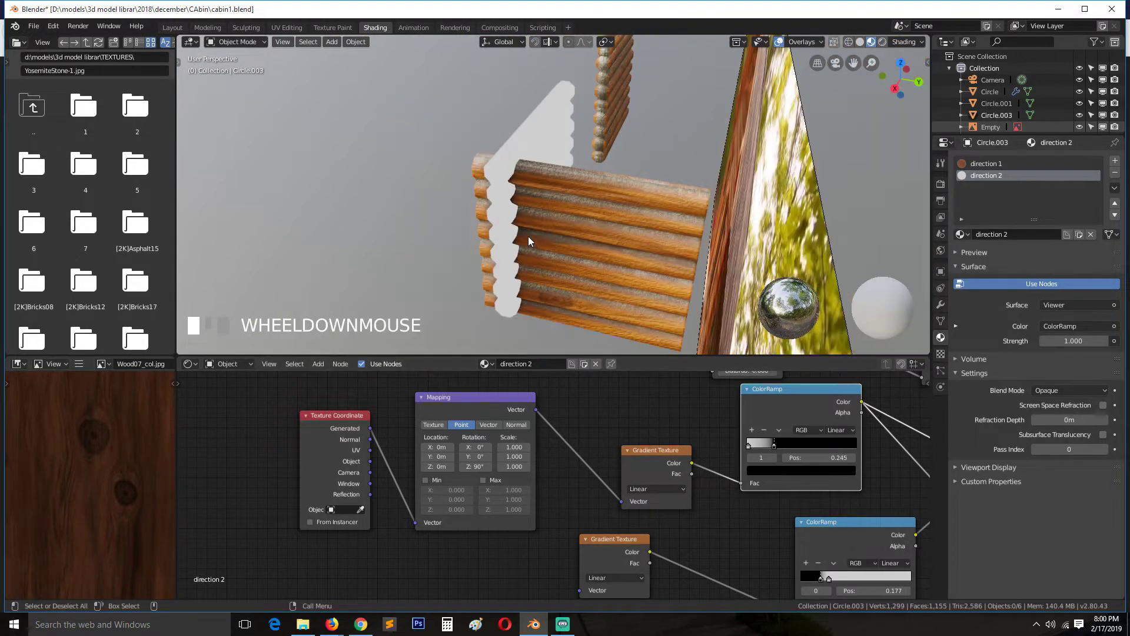
Step: Select the log corner object, apply its object transform, and deselect it
{"action": "left_click", "coordinate": [556, 230]}
{"action": "key", "text": "ctrl+a"}
{"action": "left_click", "coordinate": [555, 242]}
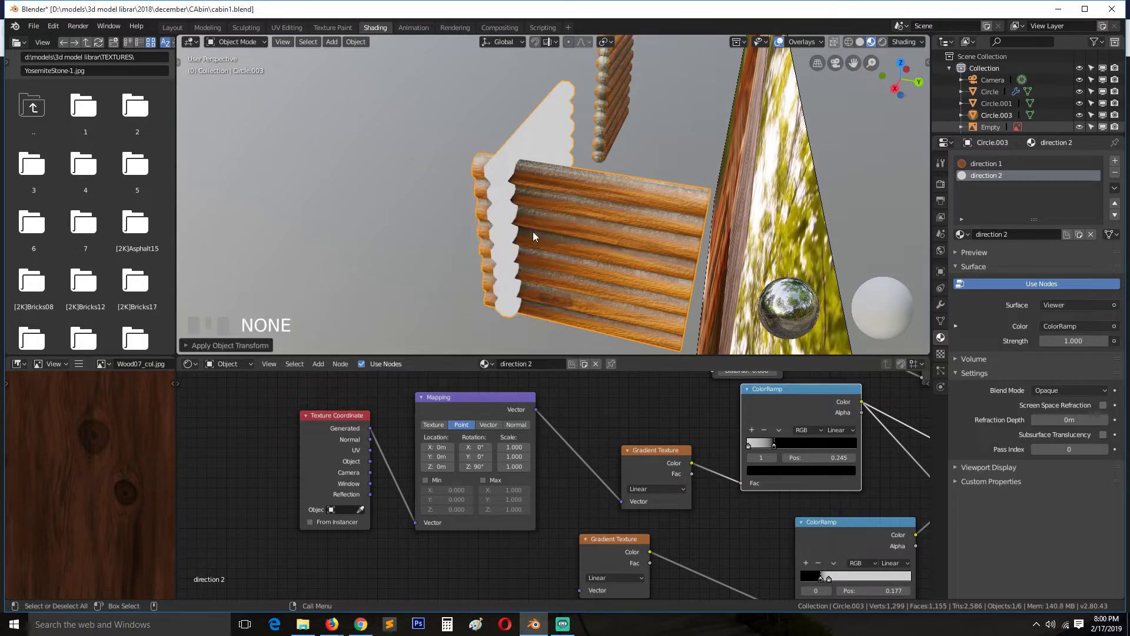
{"action": "key", "text": "alt+a"}
Step: Add a cube mesh to the scene and resize it
{"action": "key", "text": "shift+a"}
{"action": "mouse_move", "coordinate": [381, 230]}
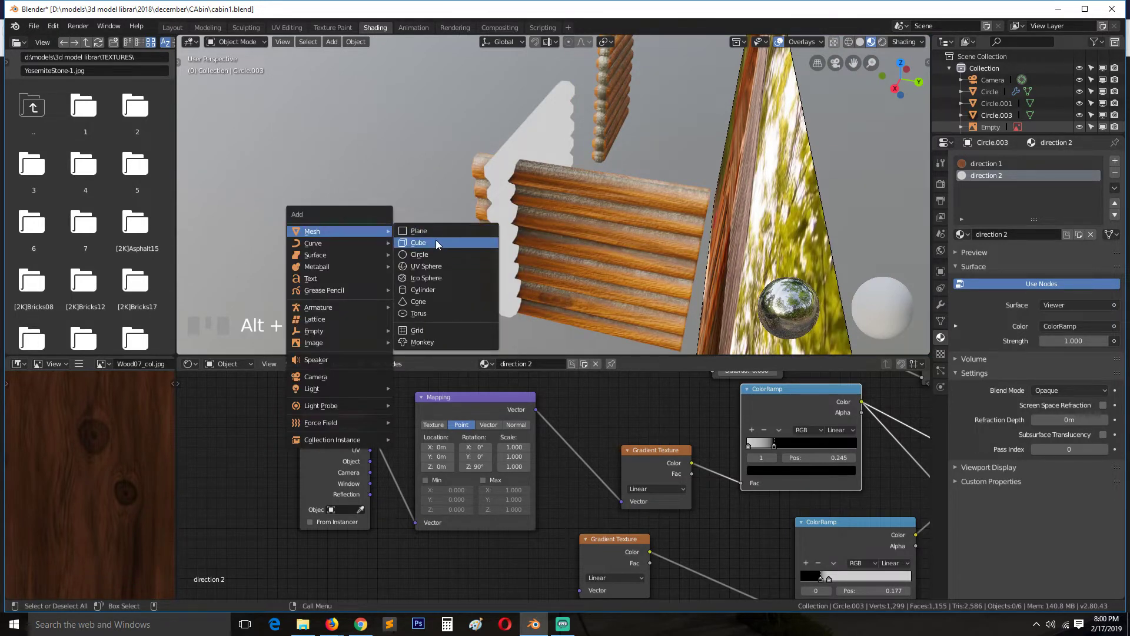
{"action": "left_click", "coordinate": [436, 242]}
{"action": "scroll", "coordinate": [662, 285], "scroll_direction": "down", "scroll_amount": 2}
{"action": "key", "text": "s"}
{"action": "left_click", "coordinate": [610, 270]}
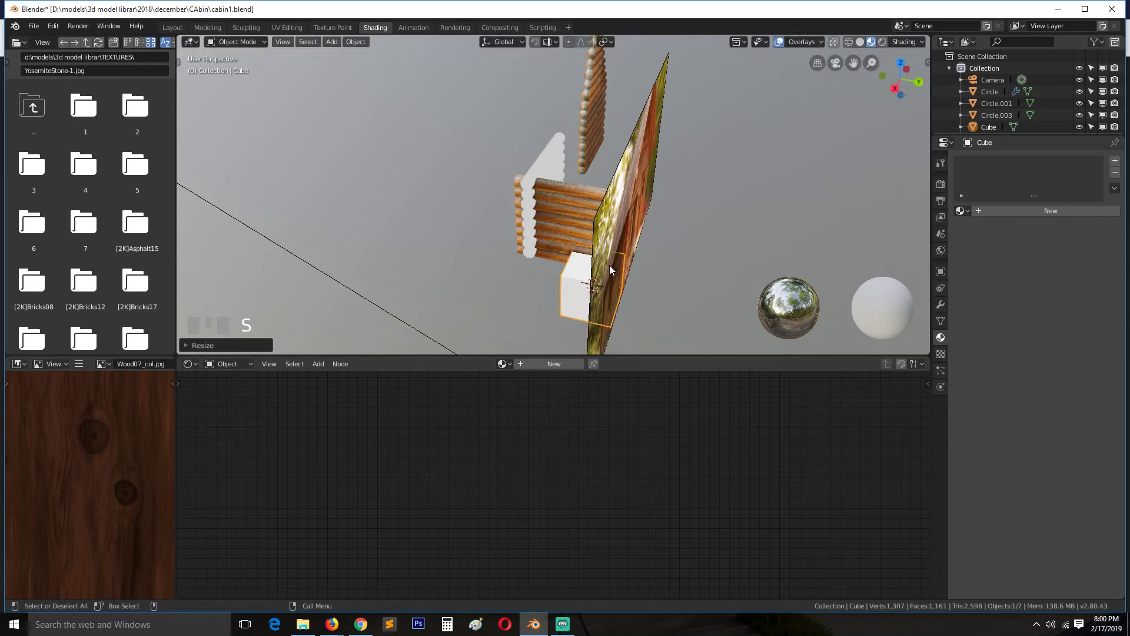
Step: Move the cube away from the reference image, into the open space beside the log corner
{"action": "key", "text": "g"}
{"action": "left_click", "coordinate": [456, 214]}
{"action": "scroll", "coordinate": [481, 211], "scroll_direction": "up", "scroll_amount": 3}
{"action": "middle_click_drag", "start_coordinate": [508, 200], "coordinate": [592, 203], "text": "shift"}
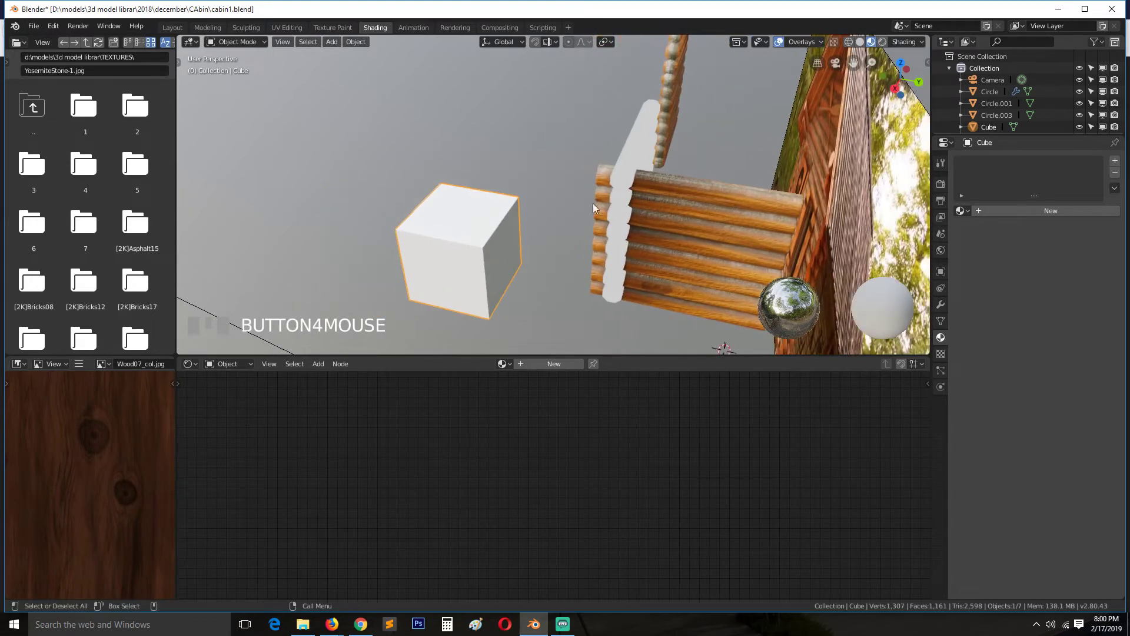
Step: Assign the existing direction 2 material to the cube
{"action": "left_click", "coordinate": [633, 203]}
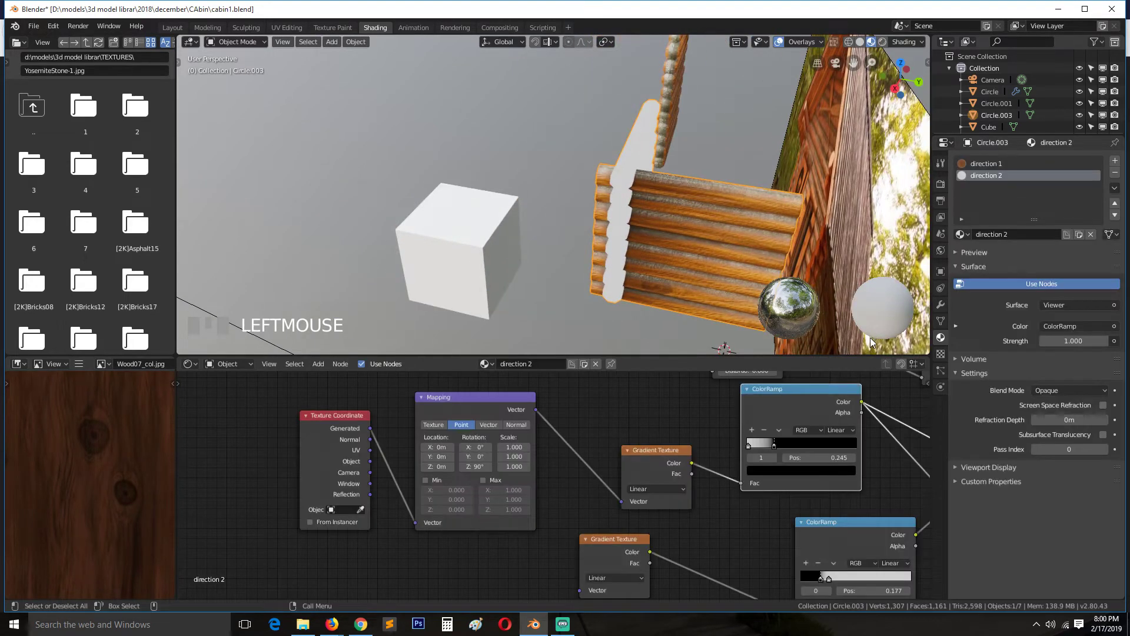
{"action": "left_click", "coordinate": [518, 248]}
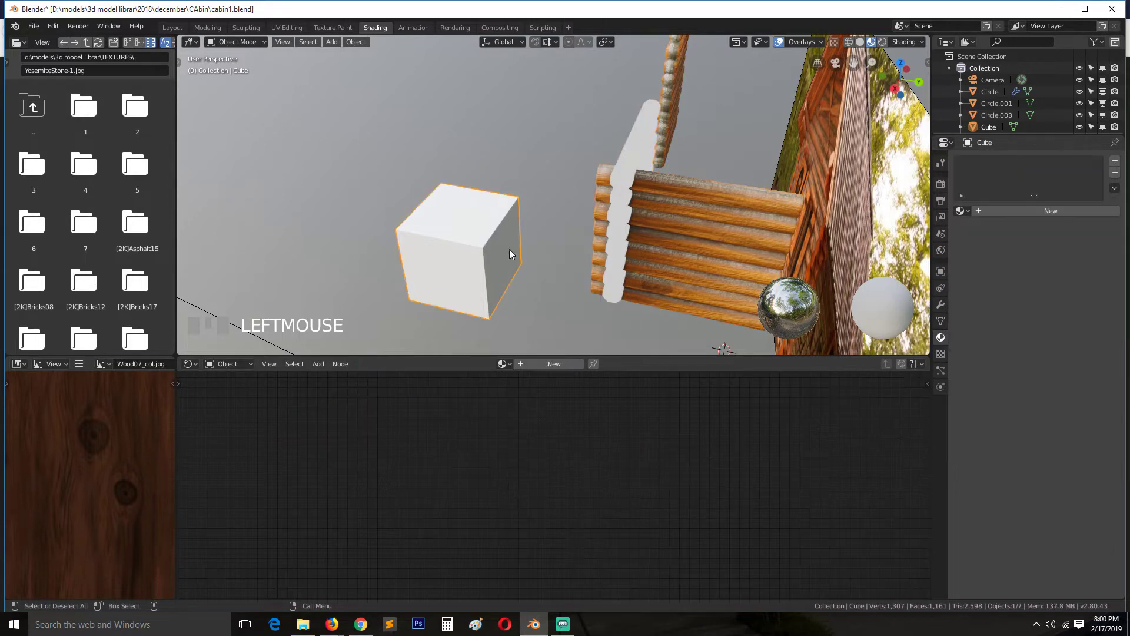
{"action": "left_click", "coordinate": [961, 210]}
{"action": "left_click", "coordinate": [995, 247]}
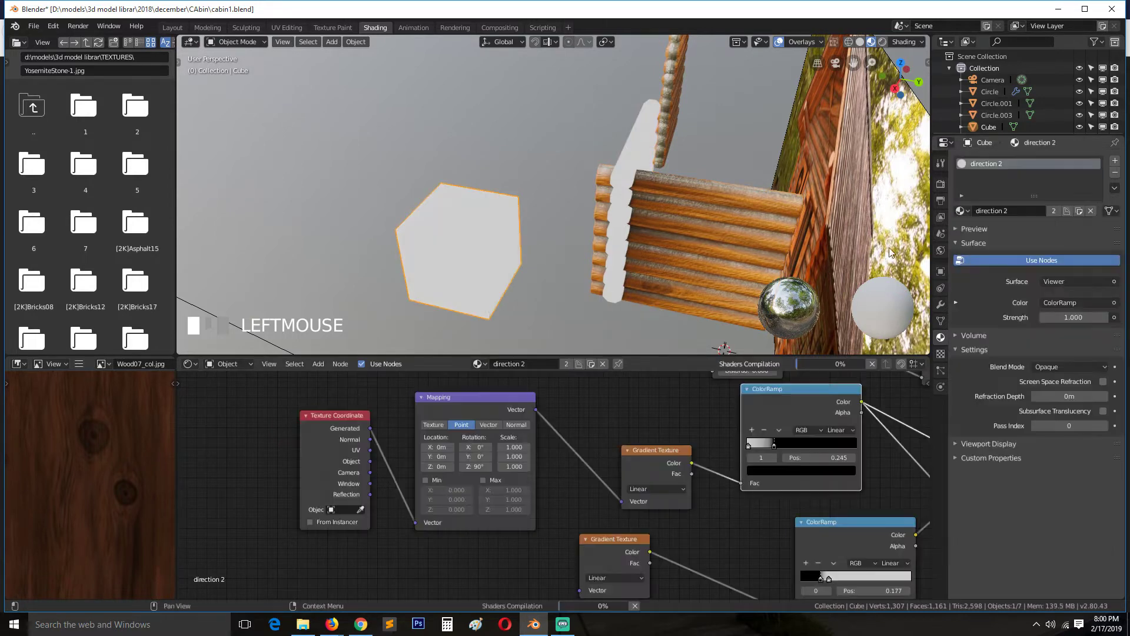
Step: Select the log corner, move the upper gradient ColorRamp's black stop to 1.000, and preview that ramp
{"action": "left_click", "coordinate": [642, 248]}
{"action": "left_click_drag", "start_coordinate": [794, 442], "coordinate": [874, 440]}
{"action": "middle_click_drag", "start_coordinate": [775, 430], "coordinate": [698, 440]}
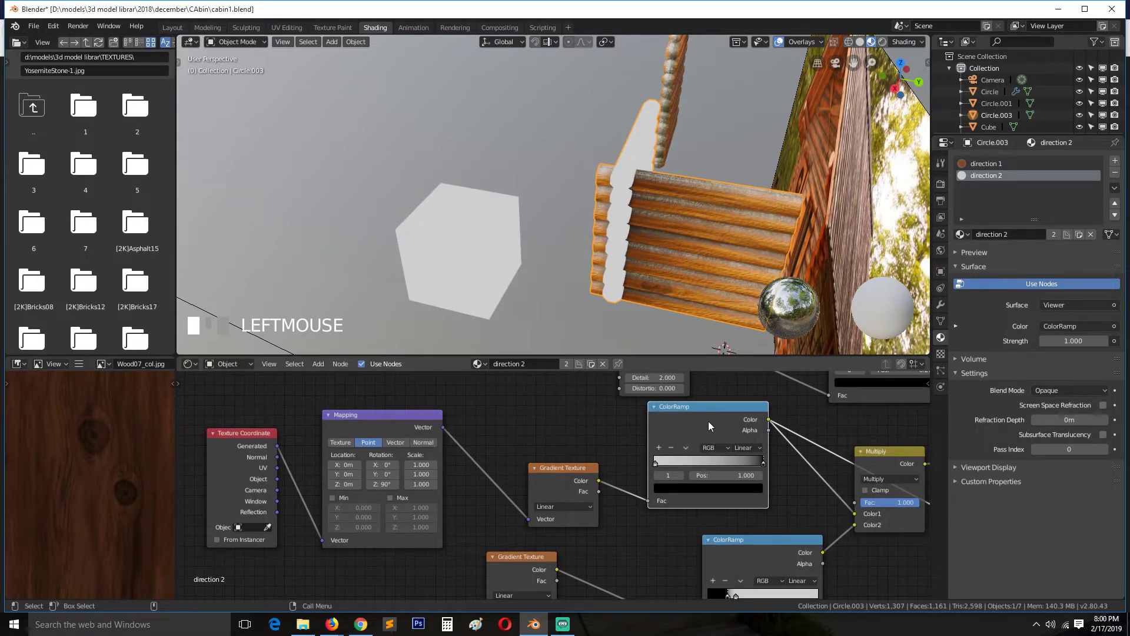
{"action": "left_click", "coordinate": [708, 417], "text": "ctrl+shift"}
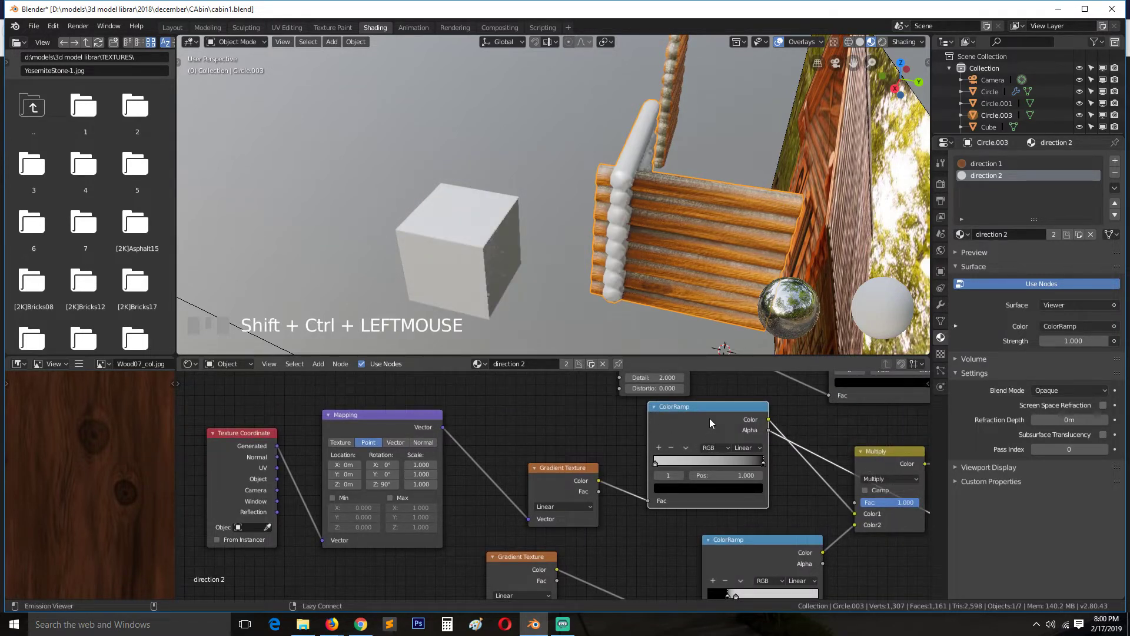
Step: Try a Z rotation of 0° on the direction 2 Mapping node and check the gradient on the cube
{"action": "left_click", "coordinate": [570, 488]}
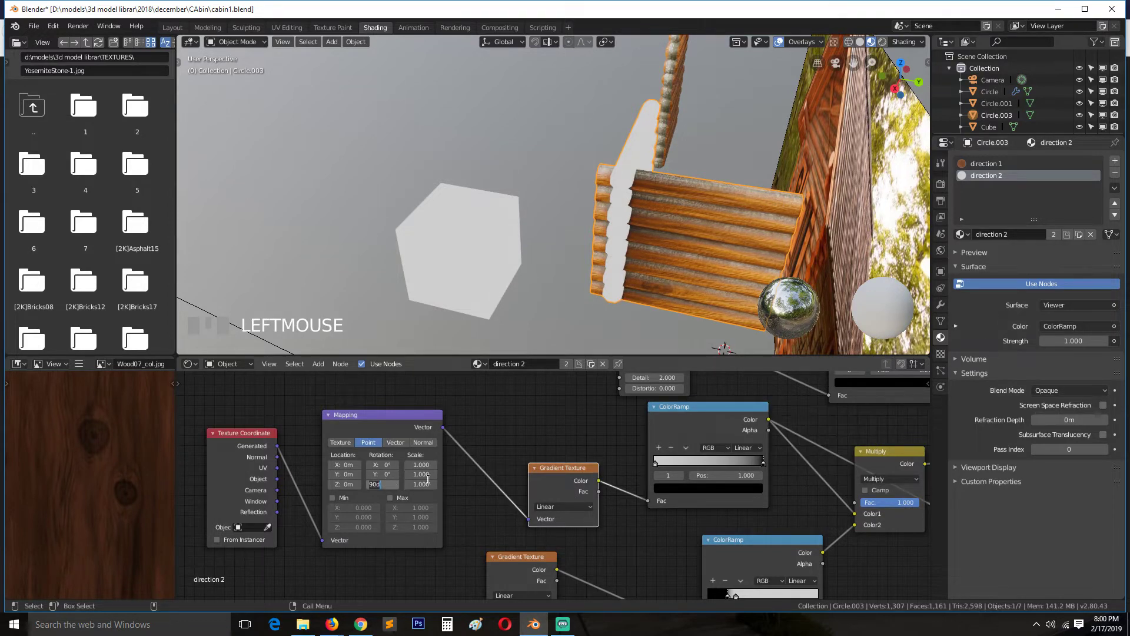
{"action": "type", "text": "0"}
{"action": "key", "text": "Return"}
{"action": "key", "text": "grave"}
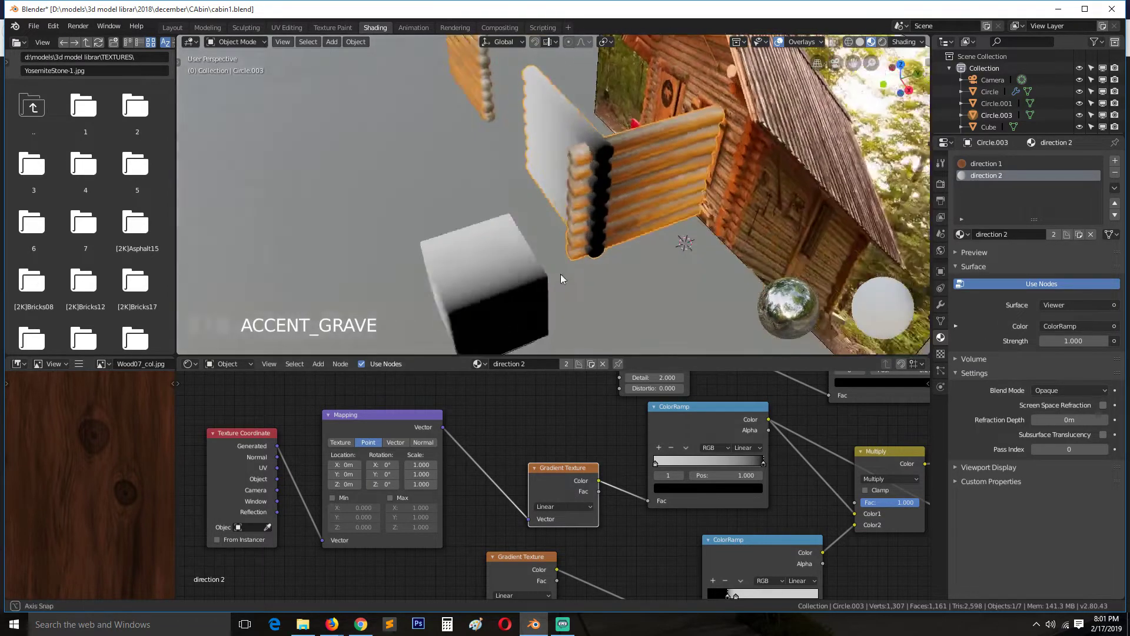
{"action": "middle_click_drag", "start_coordinate": [631, 257], "coordinate": [616, 260]}
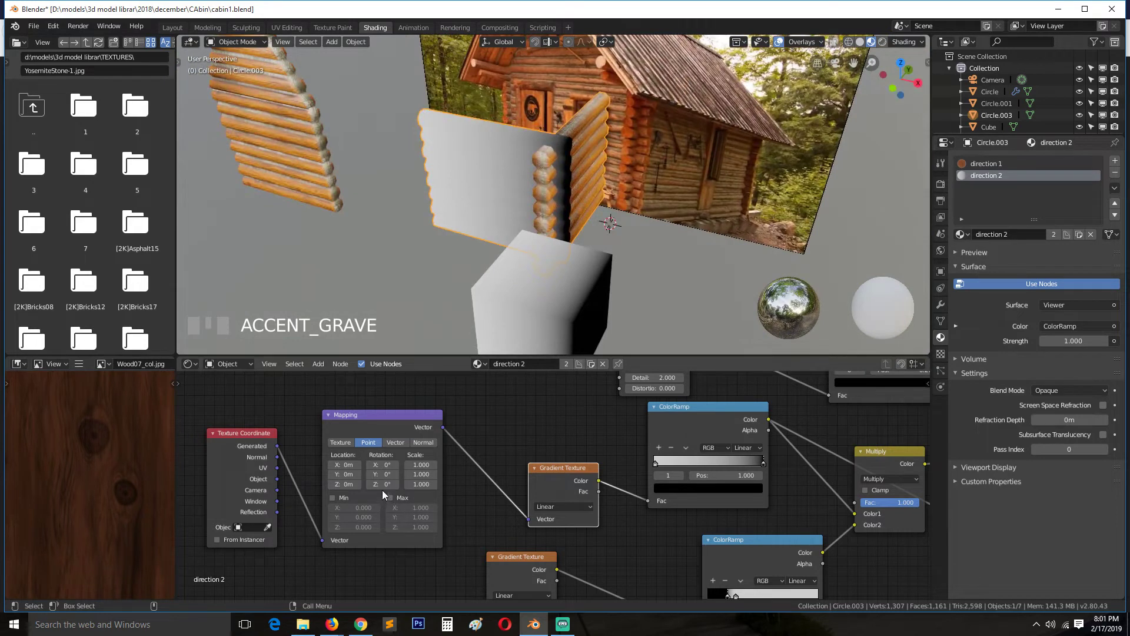
Step: Try a Mapping Z rotation of 90° with the black stop at 0.036, and revert both to 0° and 1.000
{"action": "mouse_move", "coordinate": [384, 484]}
{"action": "left_mouse_down"}
{"action": "mouse_move", "coordinate": [400, 483]}
{"action": "mouse_move", "coordinate": [386, 484]}
{"action": "left_mouse_up"}
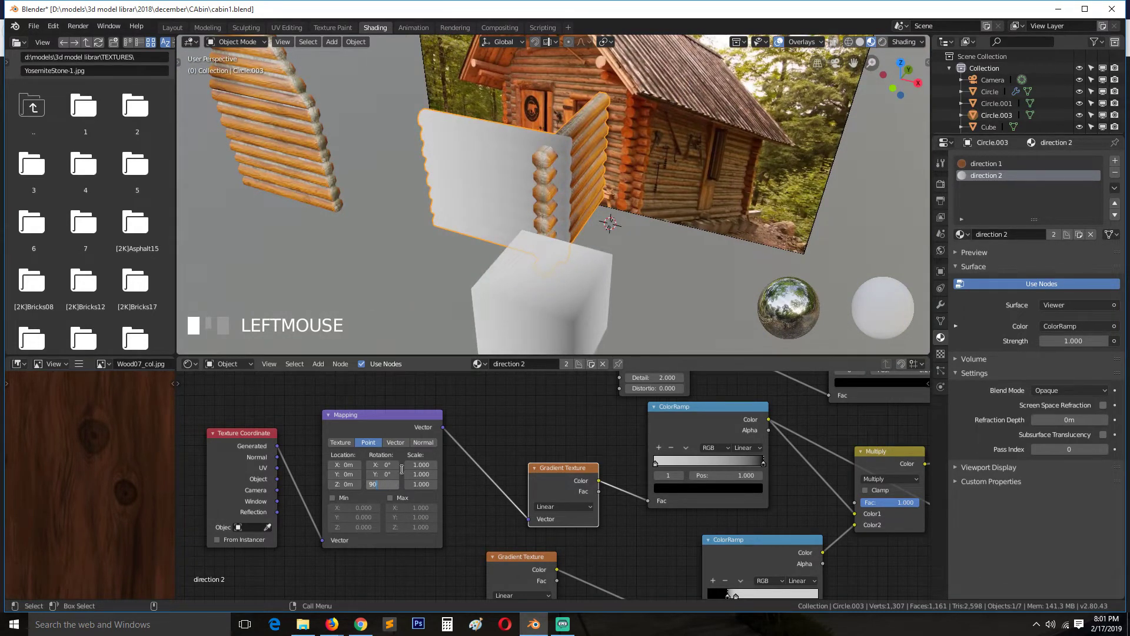
{"action": "key", "text": "Return"}
{"action": "left_click_drag", "start_coordinate": [762, 467], "coordinate": [662, 468]}
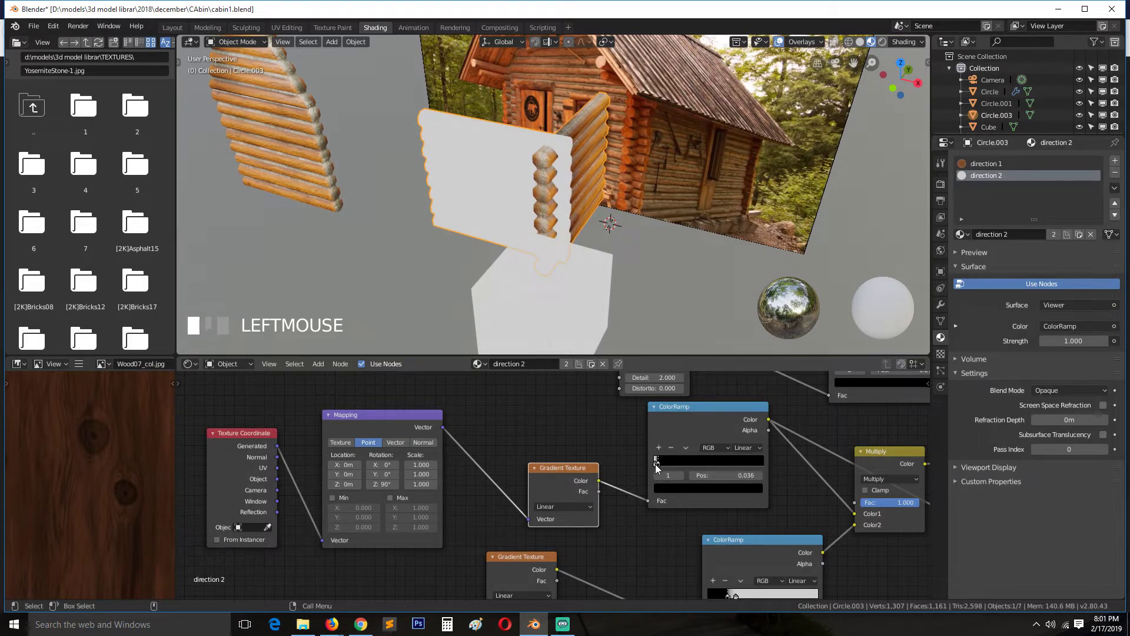
{"action": "left_click_drag", "start_coordinate": [784, 465], "coordinate": [772, 467]}
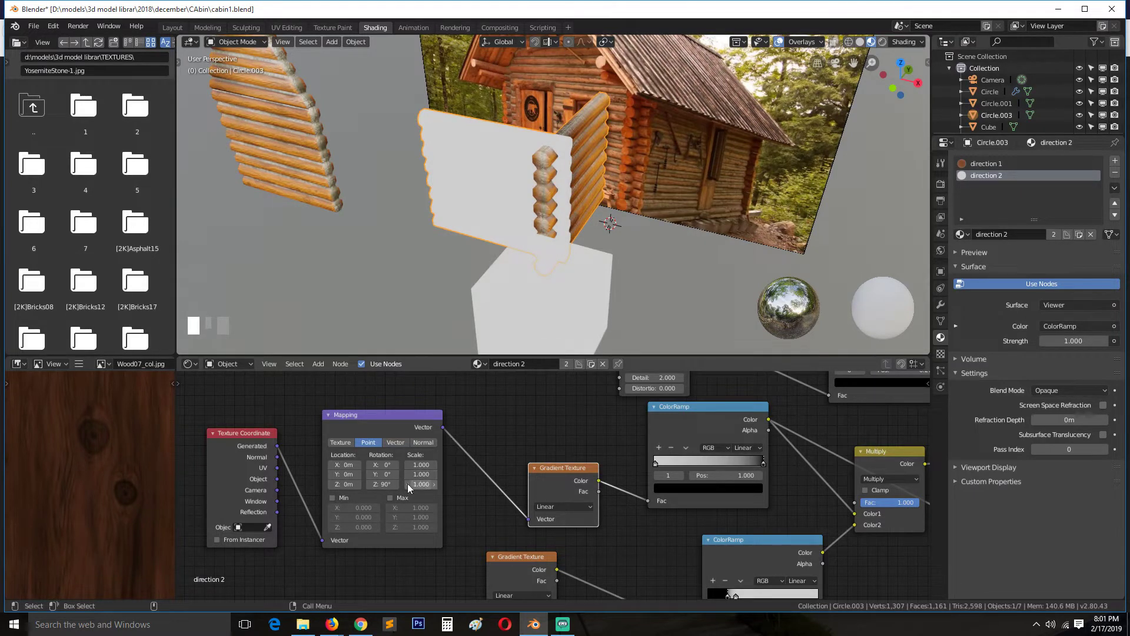
{"action": "left_click", "coordinate": [468, 431]}
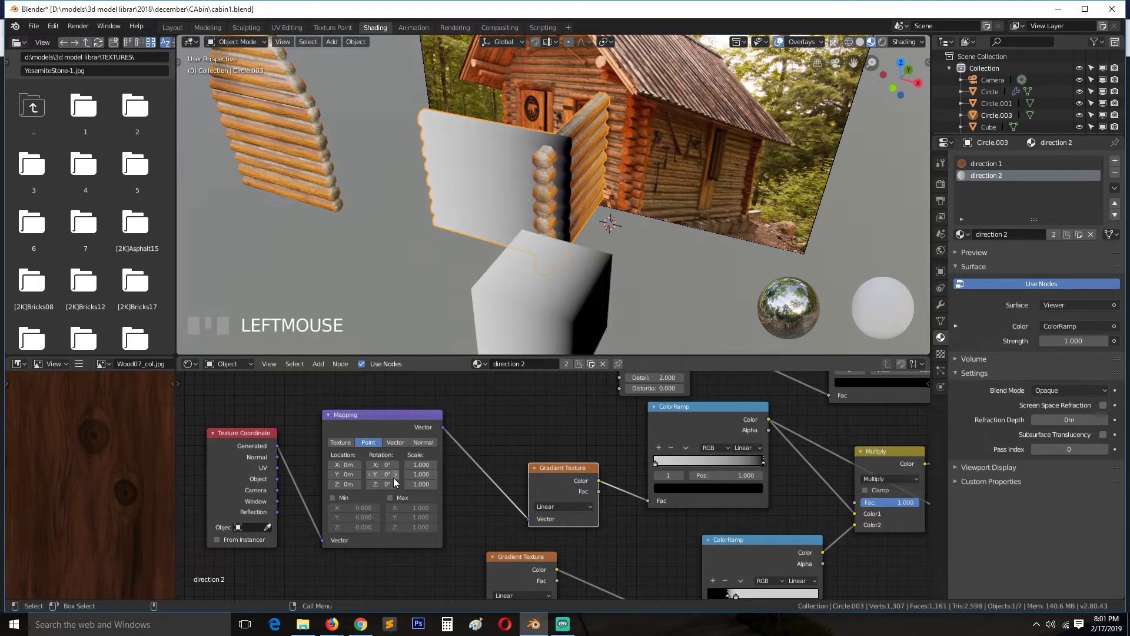
Step: Try a different Y rotation on the Mapping node and undo it
{"action": "mouse_move", "coordinate": [382, 474]}
{"action": "left_mouse_down"}
{"action": "mouse_move", "coordinate": [338, 474]}
{"action": "mouse_move", "coordinate": [384, 476]}
{"action": "mouse_move", "coordinate": [384, 464]}
{"action": "left_mouse_up"}
{"action": "key", "text": "Return"}
{"action": "key", "text": "ctrl+z"}
Step: Test Mapping Z rotations of 16.8° and -91.1° while checking the gradient on the cube and log wall
{"action": "mouse_move", "coordinate": [381, 484]}
{"action": "left_mouse_down"}
{"action": "mouse_move", "coordinate": [402, 484]}
{"action": "mouse_move", "coordinate": [391, 484]}
{"action": "left_mouse_up"}
{"action": "key", "text": "grave"}
{"action": "middle_click_drag", "start_coordinate": [497, 172], "coordinate": [475, 138]}
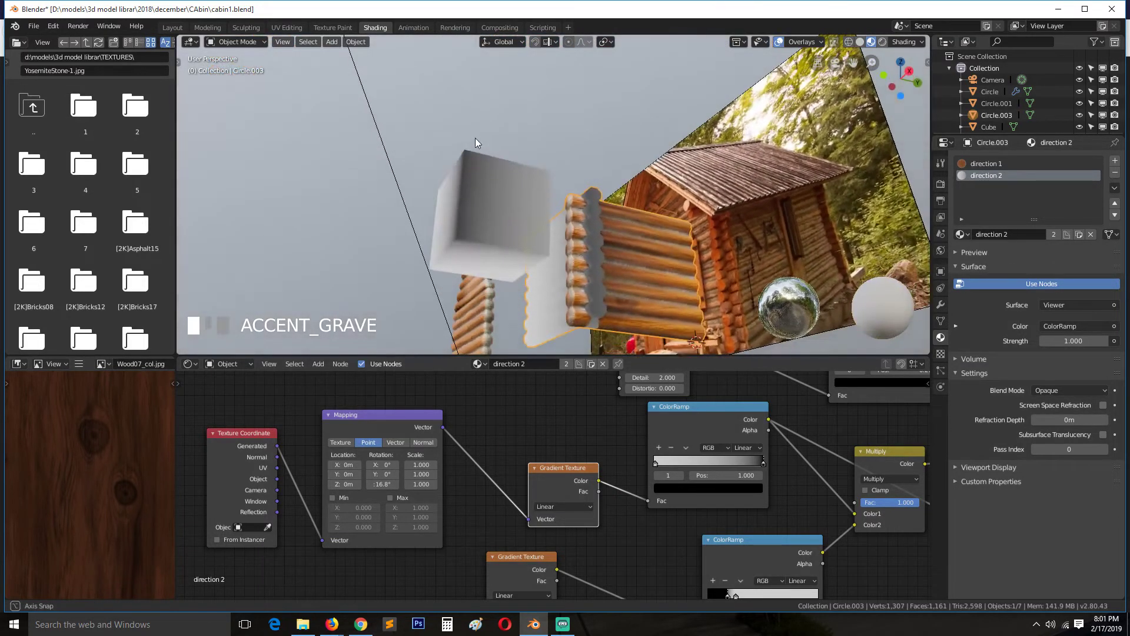
{"action": "left_click_drag", "start_coordinate": [381, 484], "coordinate": [343, 484]}
{"action": "key", "text": "grave"}
{"action": "middle_click_drag", "start_coordinate": [441, 294], "coordinate": [471, 342]}
{"action": "scroll", "coordinate": [569, 295], "scroll_direction": "up", "scroll_amount": 2}
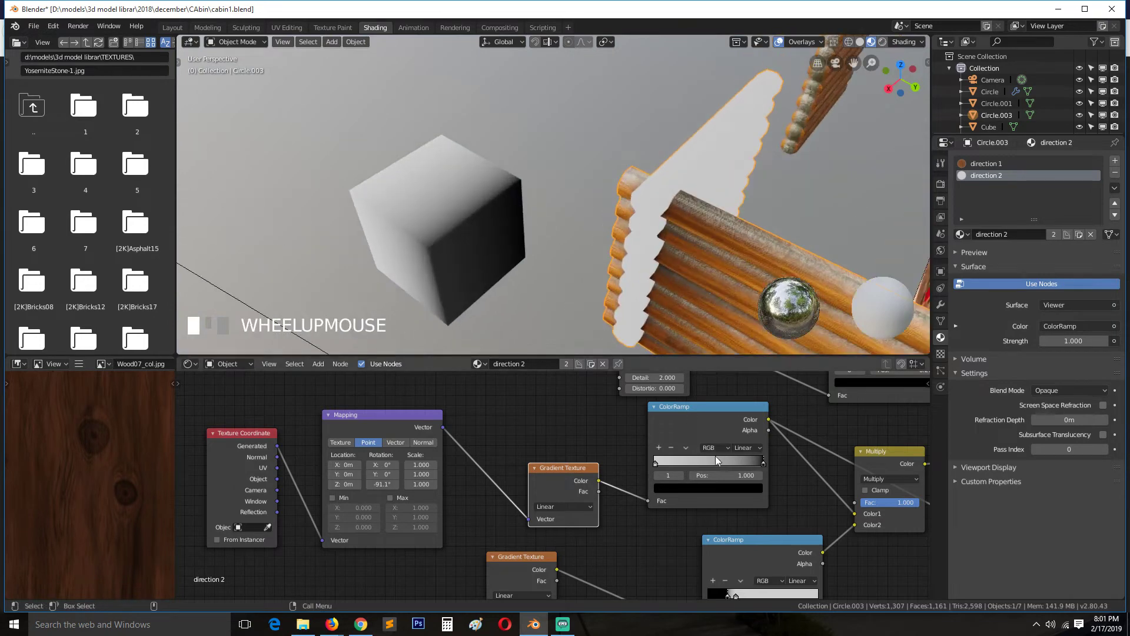
Step: Move the upper gradient ColorRamp's black stop to 0.159 and set the Mapping node's Z rotation to -90°
{"action": "left_click_drag", "start_coordinate": [760, 463], "coordinate": [669, 449]}
{"action": "key", "text": "shift+grave"}
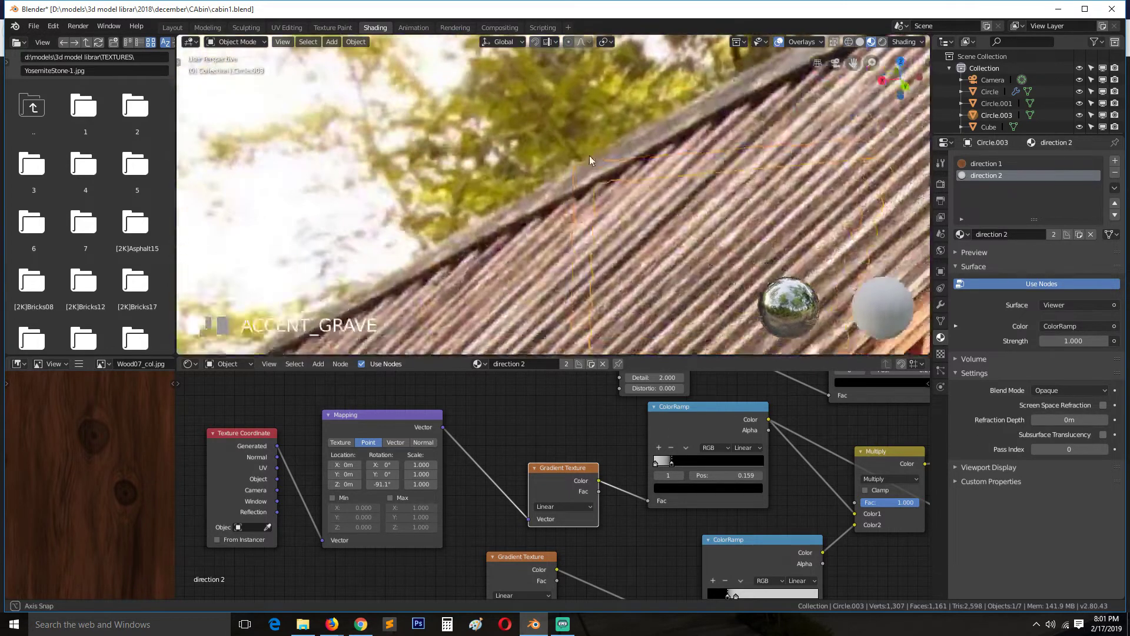
{"action": "scroll", "coordinate": [647, 160], "scroll_direction": "up", "scroll_amount": 2}
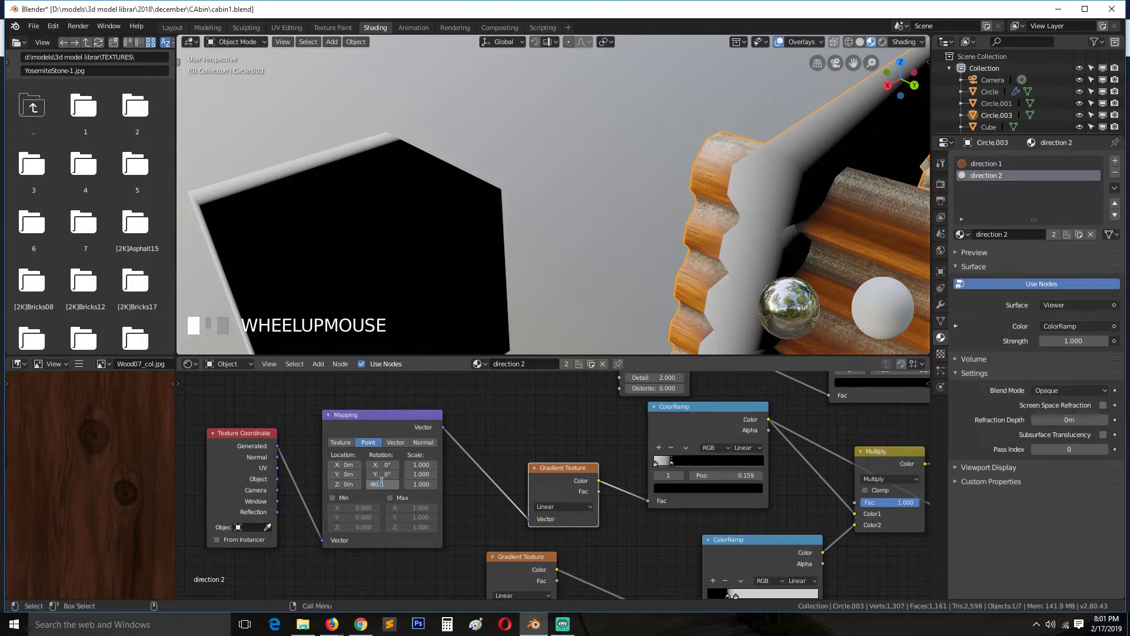
{"action": "left_click", "coordinate": [524, 447]}
{"action": "middle_click_drag", "start_coordinate": [578, 246], "coordinate": [553, 259]}
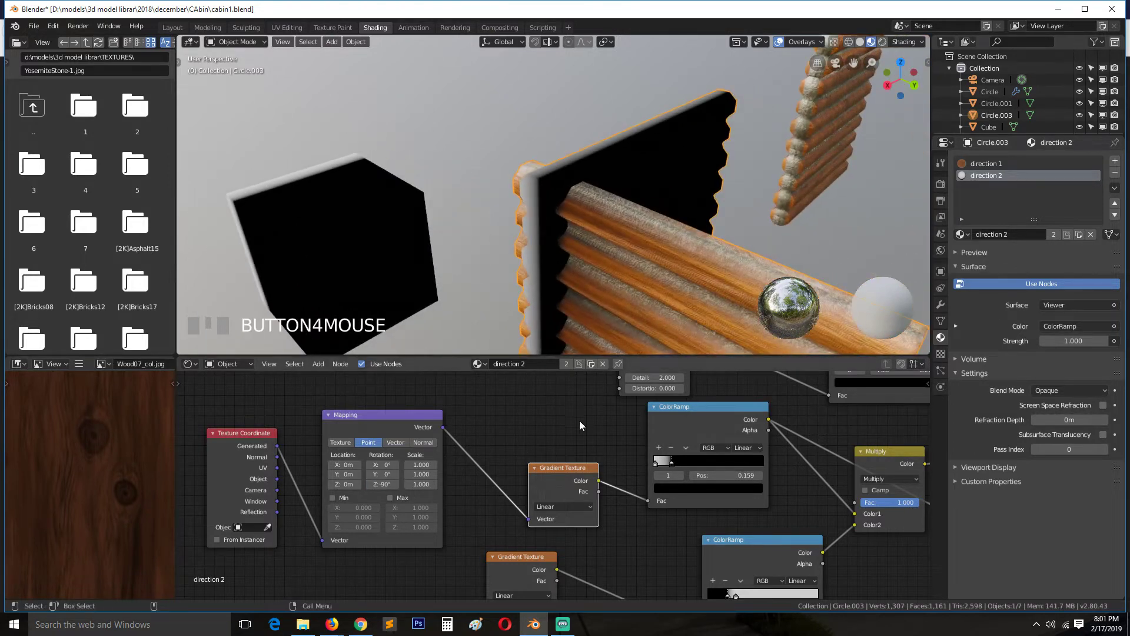
Step: Shift the upper gradient ColorRamp's light stop toward the black, move the black stop to 0.186, and save the file
{"action": "left_click_drag", "start_coordinate": [655, 464], "coordinate": [675, 462]}
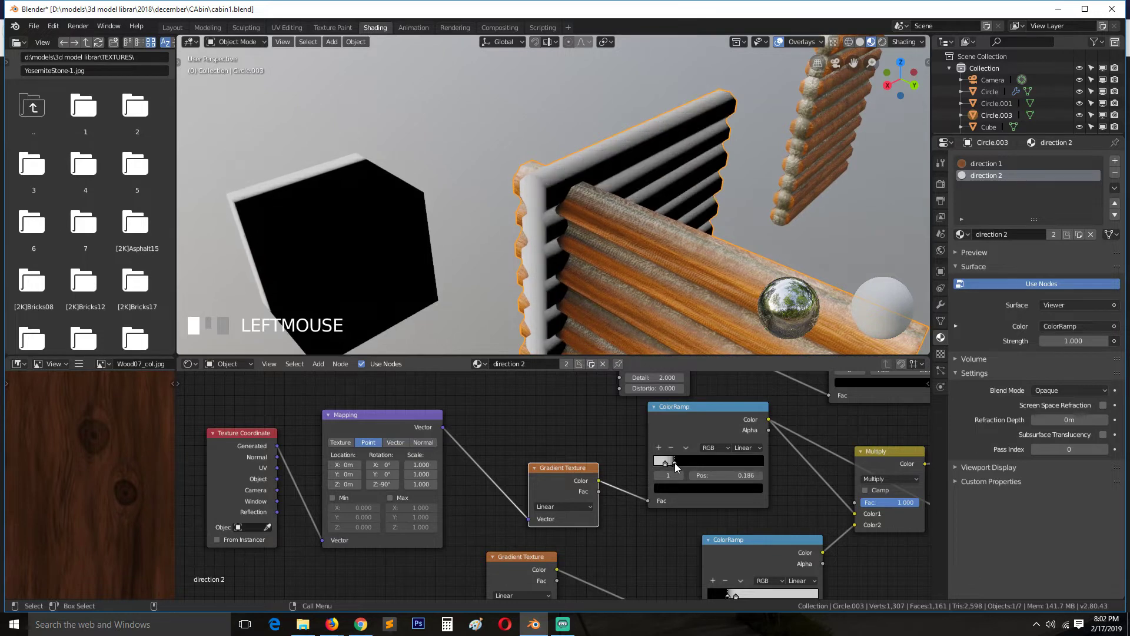
{"action": "middle_click_drag", "start_coordinate": [563, 250], "coordinate": [642, 330]}
{"action": "scroll", "coordinate": [677, 448], "scroll_direction": "down", "scroll_amount": 2}
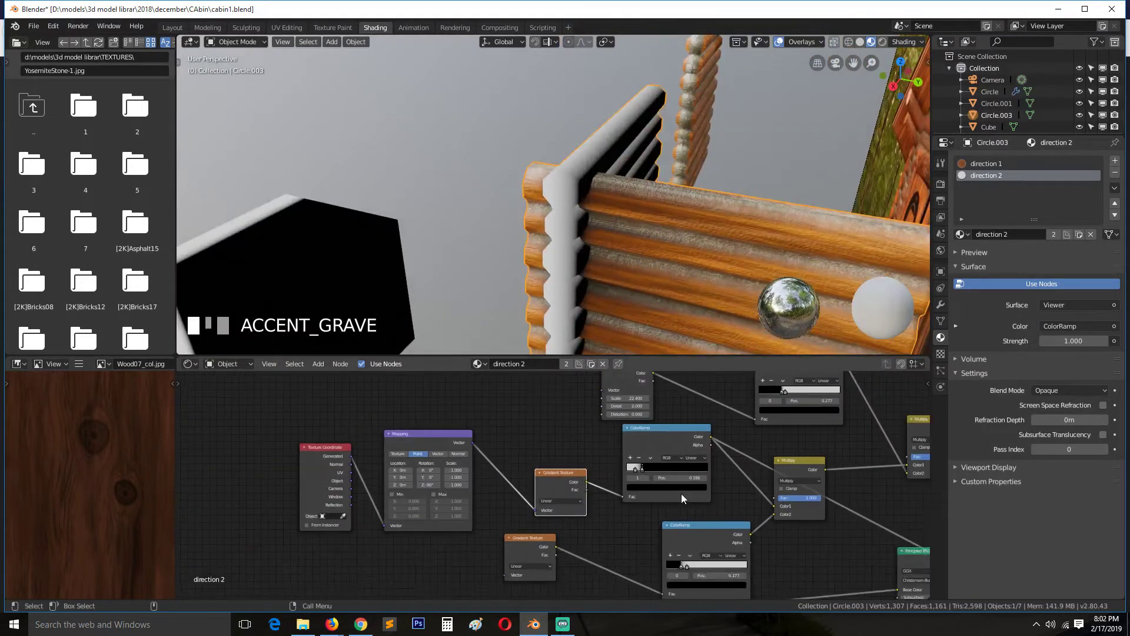
{"action": "middle_click_drag", "start_coordinate": [681, 493], "coordinate": [612, 553]}
{"action": "scroll", "coordinate": [588, 533], "scroll_direction": "up", "scroll_amount": 1}
{"action": "key", "text": "ctrl+s"}
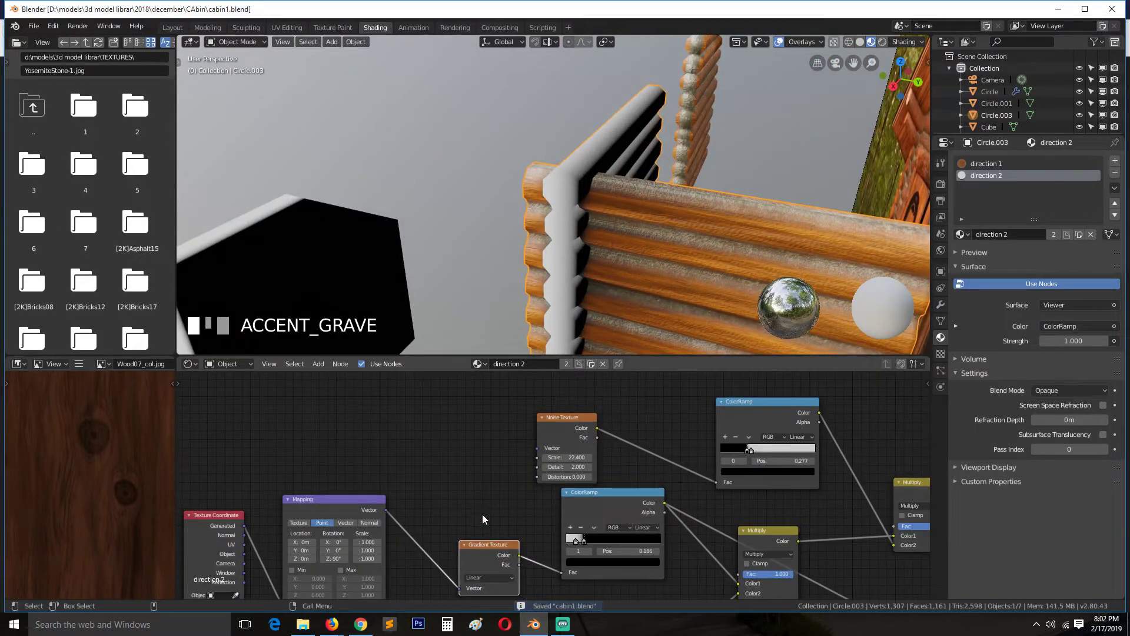
Step: Connect the Mapping node's Vector output to the Noise Texture's Vector input and preview the noise ColorRamp
{"action": "scroll", "coordinate": [542, 440], "scroll_direction": "up", "scroll_amount": 1}
{"action": "left_click_drag", "start_coordinate": [542, 440], "coordinate": [520, 436]}
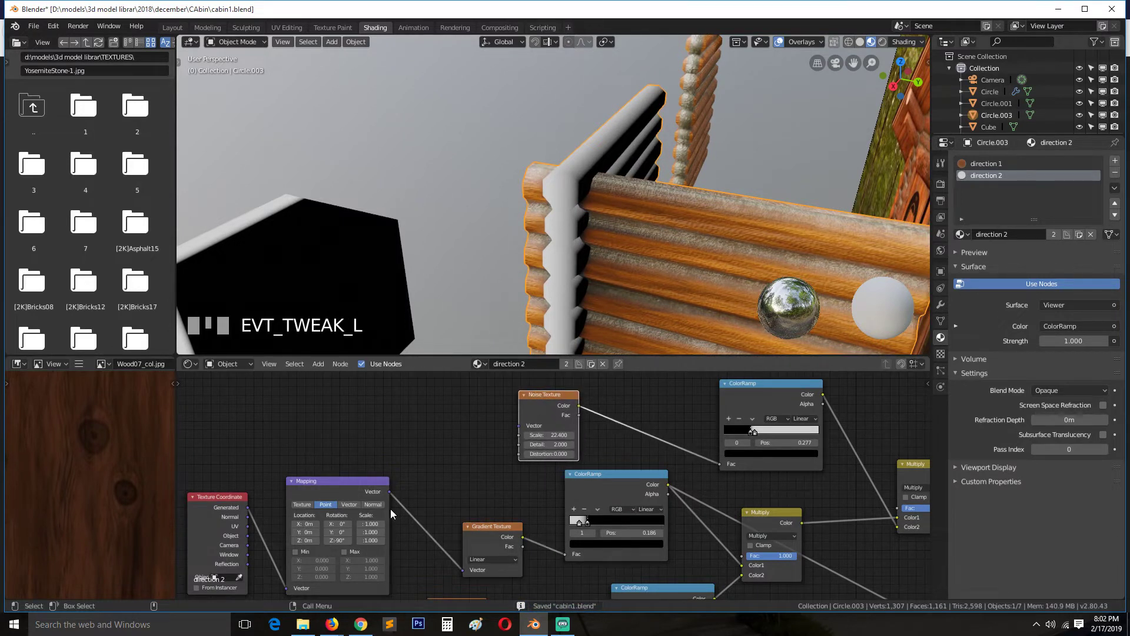
{"action": "left_click_drag", "start_coordinate": [391, 491], "coordinate": [524, 425]}
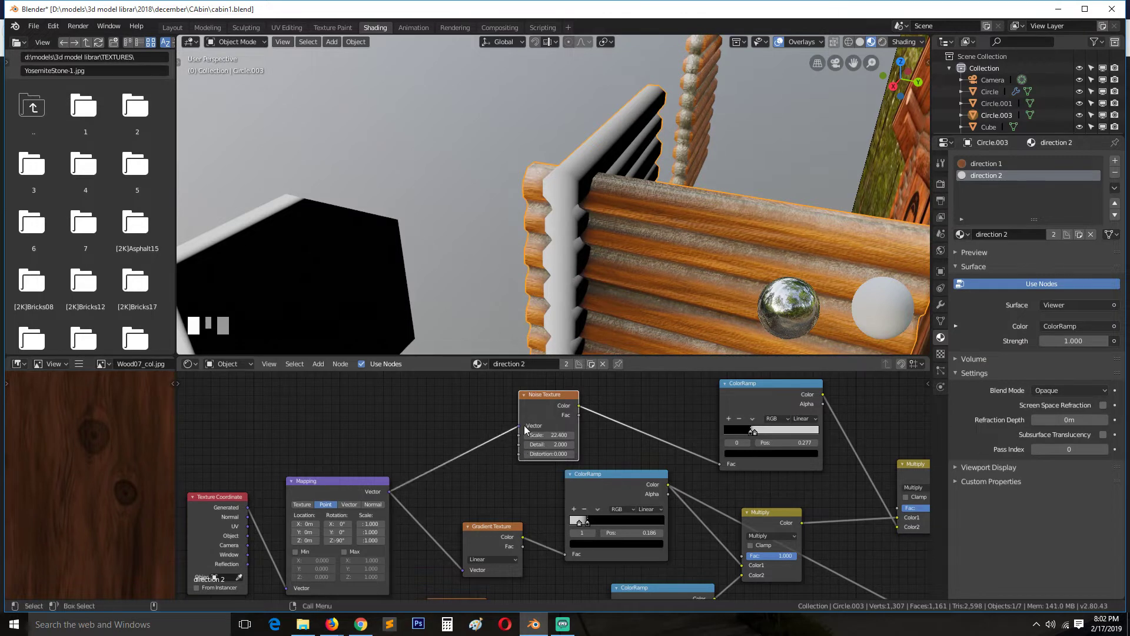
{"action": "left_click", "coordinate": [750, 400], "text": "ctrl+shift"}
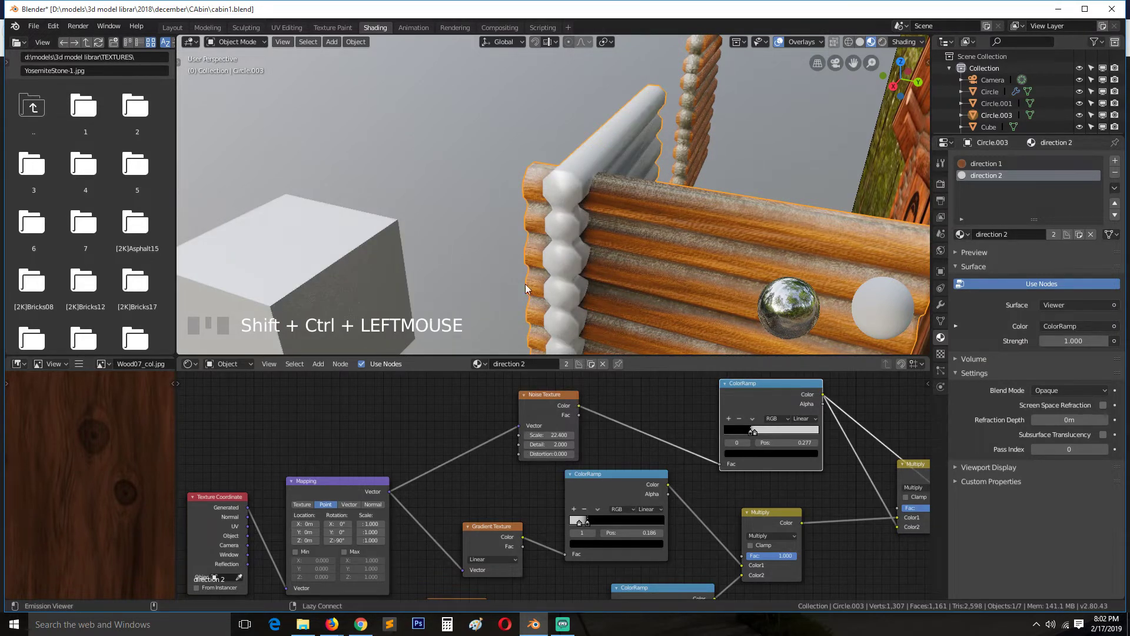
Step: Try moving the noise ColorRamp's stops to 0.118 and 0.182, and delete that ColorRamp
{"action": "left_click_drag", "start_coordinate": [751, 398], "coordinate": [684, 429]}
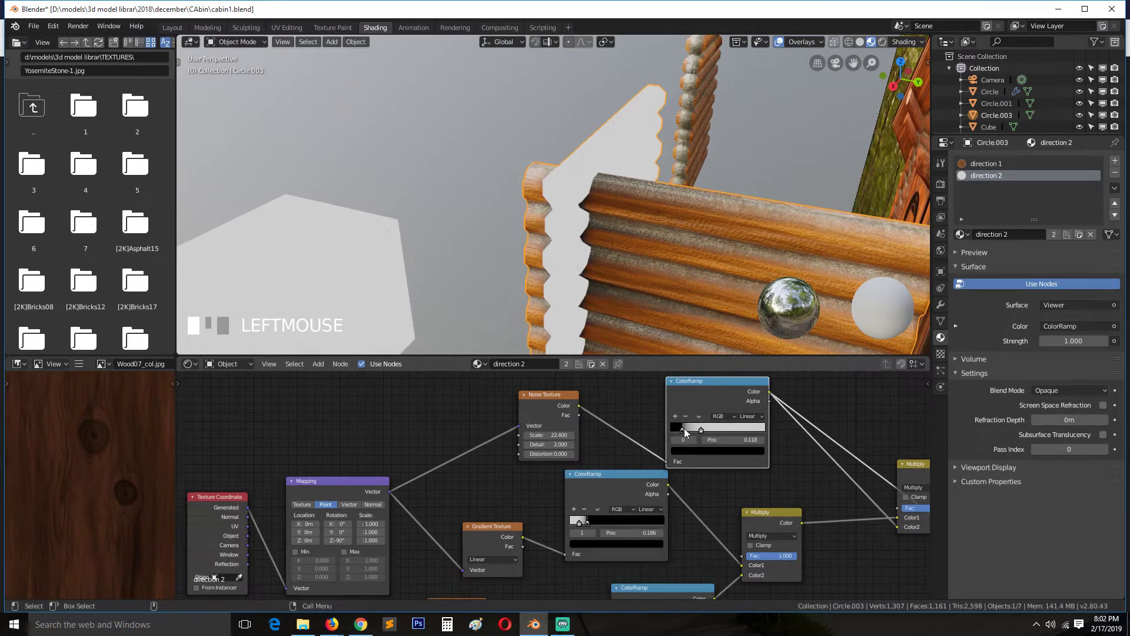
{"action": "left_click", "coordinate": [687, 429]}
{"action": "key", "text": "Delete"}
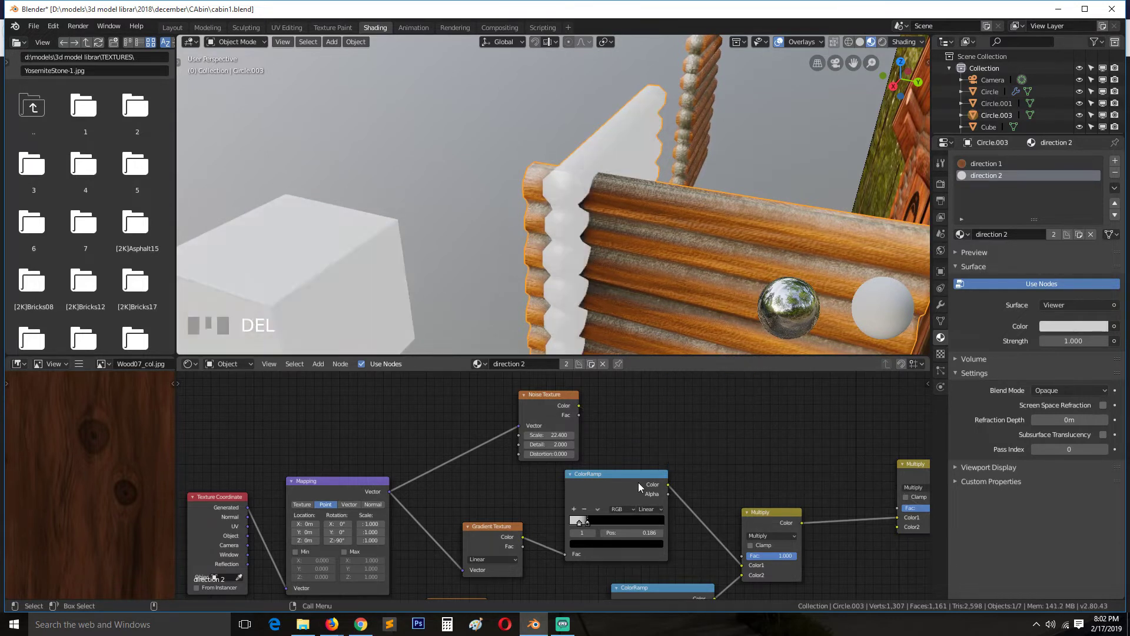
Step: Duplicate the upper gradient's ColorRamp, feed it with the Noise Texture's Color output, and preview it
{"action": "left_click", "coordinate": [609, 509]}
{"action": "key", "text": "shift+d"}
{"action": "left_click", "coordinate": [699, 409]}
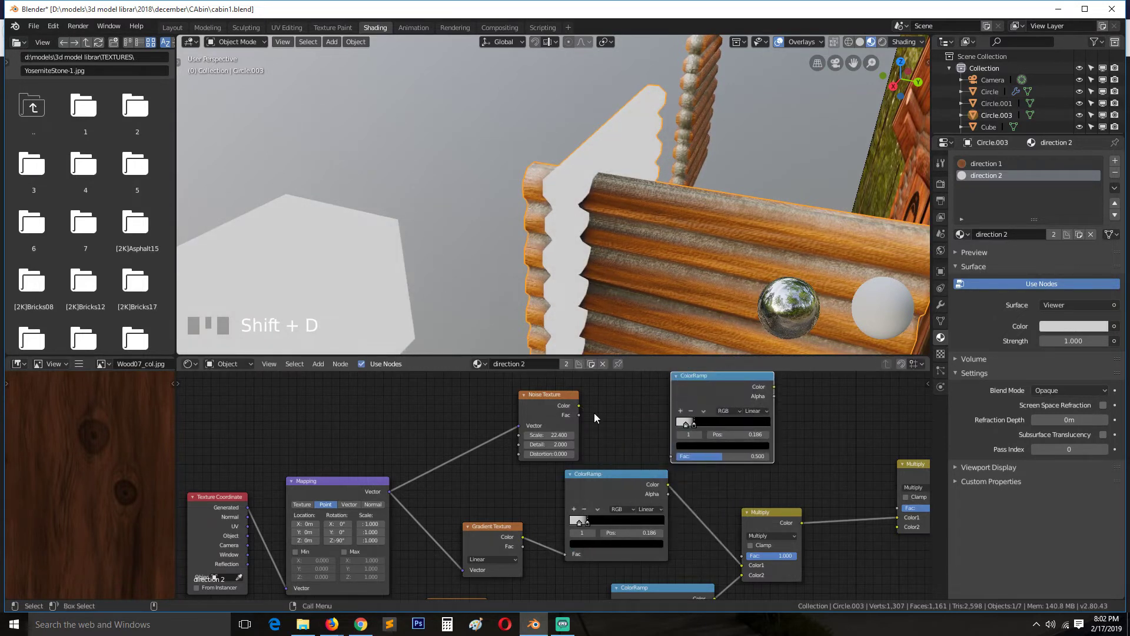
{"action": "left_click_drag", "start_coordinate": [579, 406], "coordinate": [674, 455]}
{"action": "left_click", "coordinate": [718, 395], "text": "ctrl+shift"}
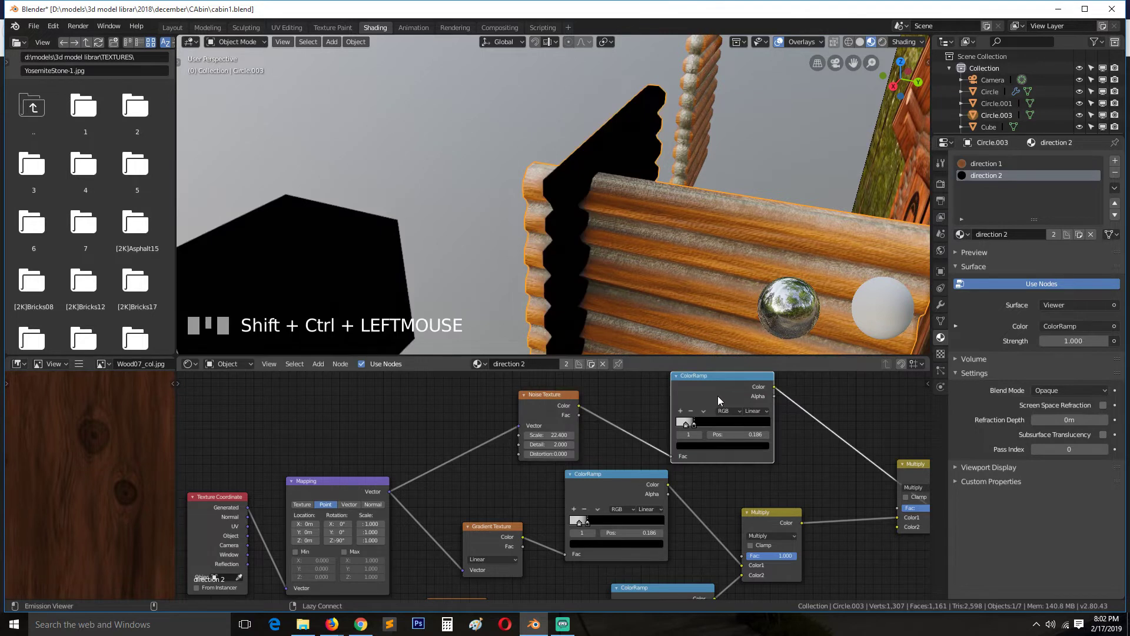
{"action": "left_click", "coordinate": [706, 398]}
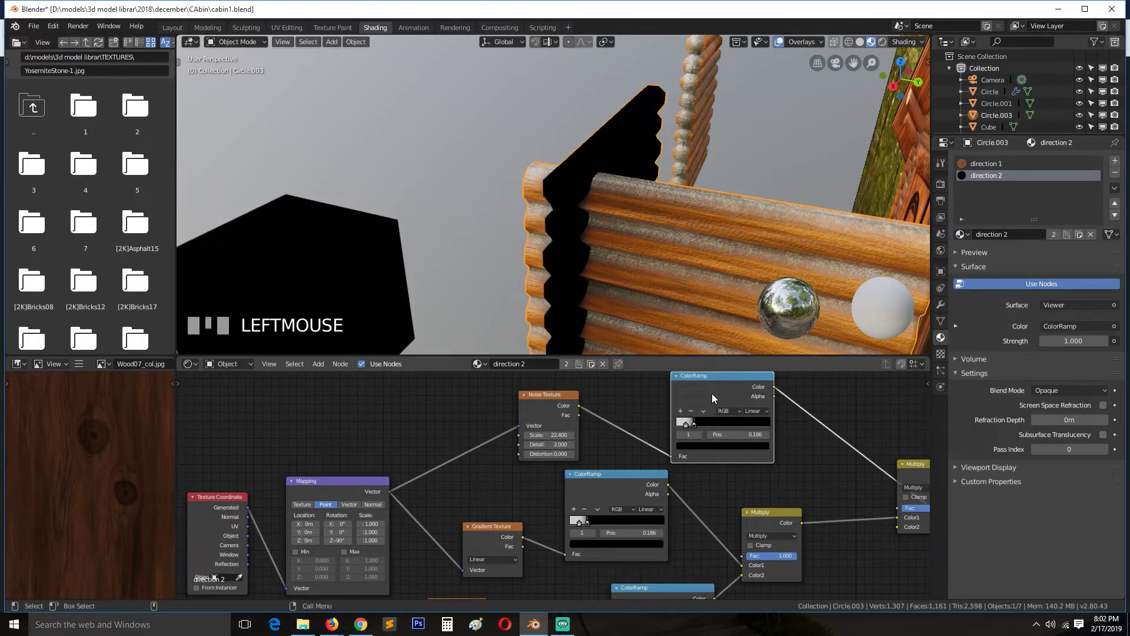
Step: Undo the noise ColorRamp's replacement, deletion, and stop changes
{"action": "key", "text": "ctrl+z"}
{"action": "key", "text": "ctrl+z"}
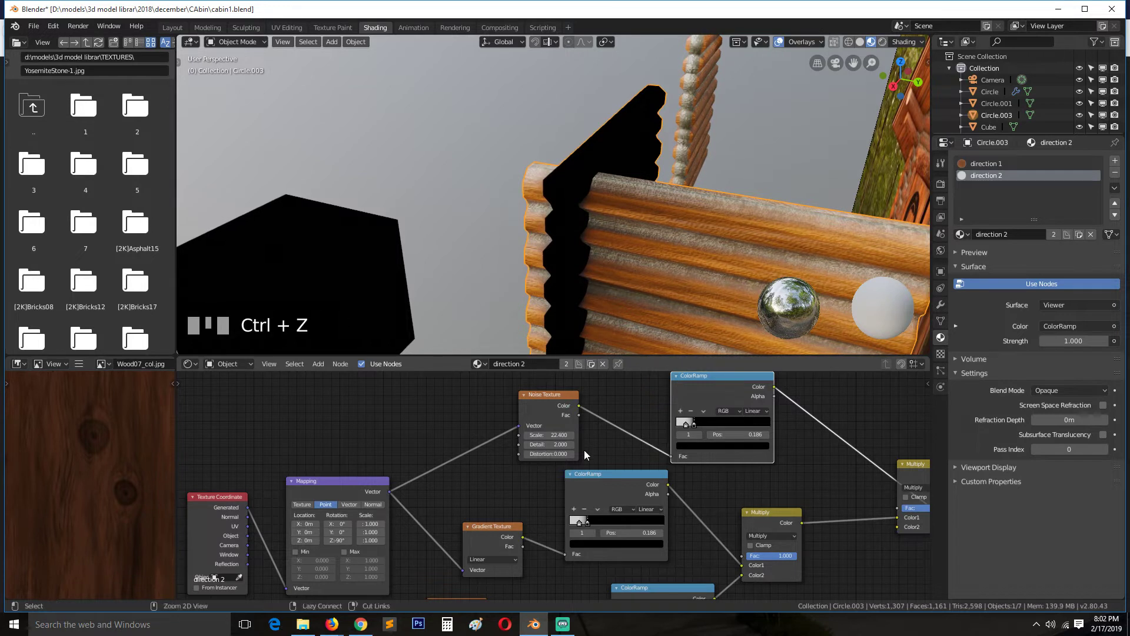
{"action": "key", "text": "ctrl+z"}
{"action": "key", "text": "ctrl+z"}
{"action": "key", "text": "ctrl+z"}
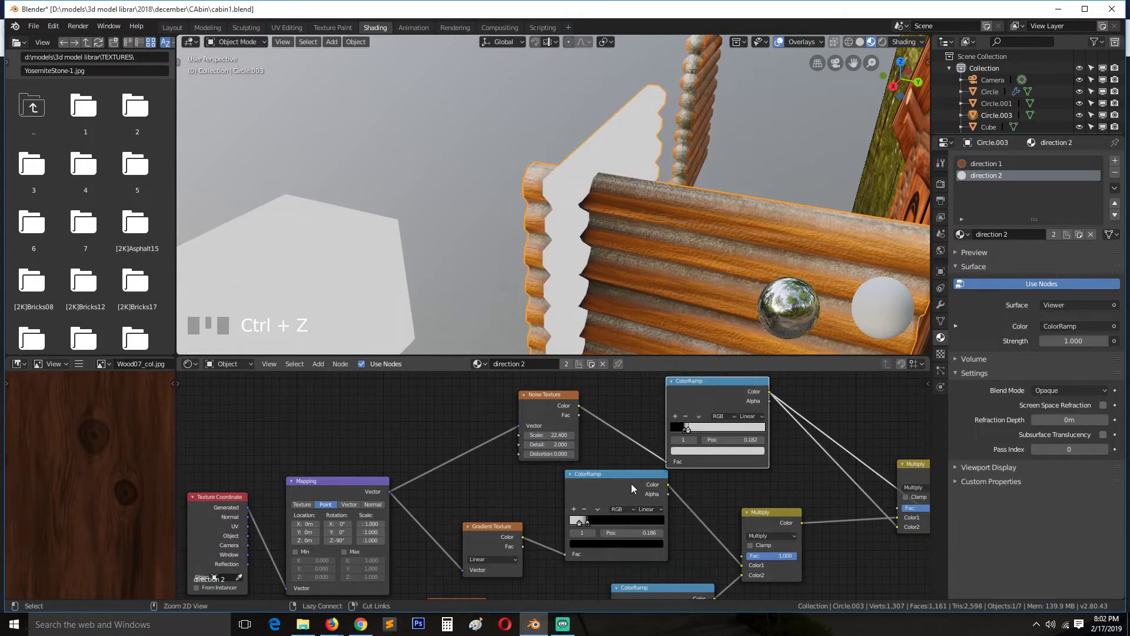
{"action": "key", "text": "ctrl+z"}
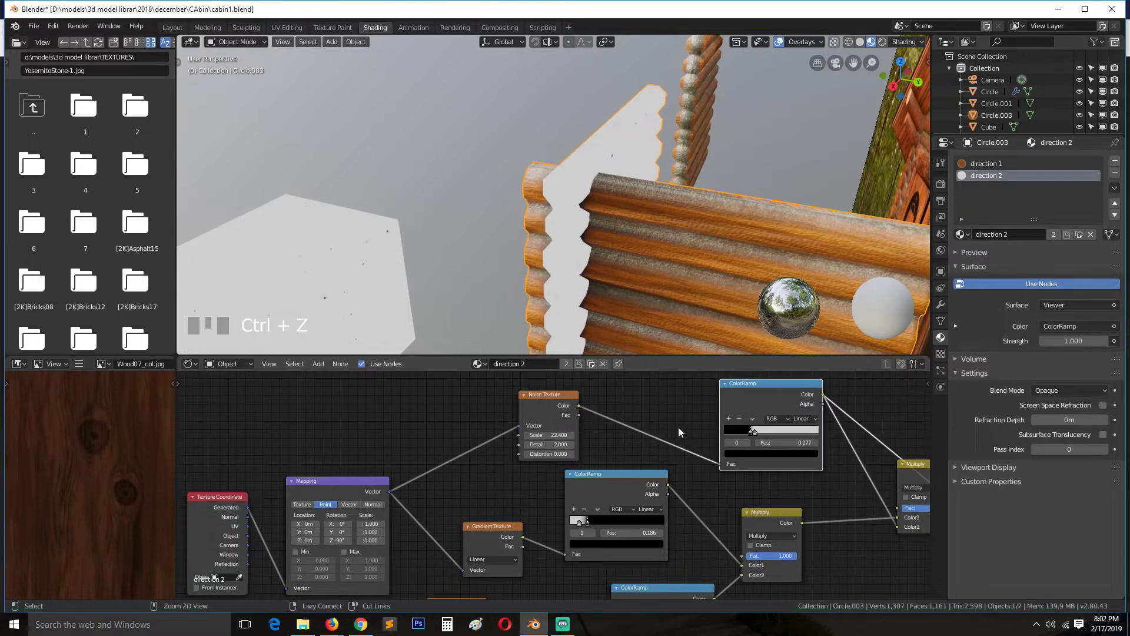
Step: Save the file and select the lower gradient's ColorRamp
{"action": "middle_click_drag", "start_coordinate": [637, 501], "coordinate": [666, 420]}
{"action": "key", "text": "ctrl+s"}
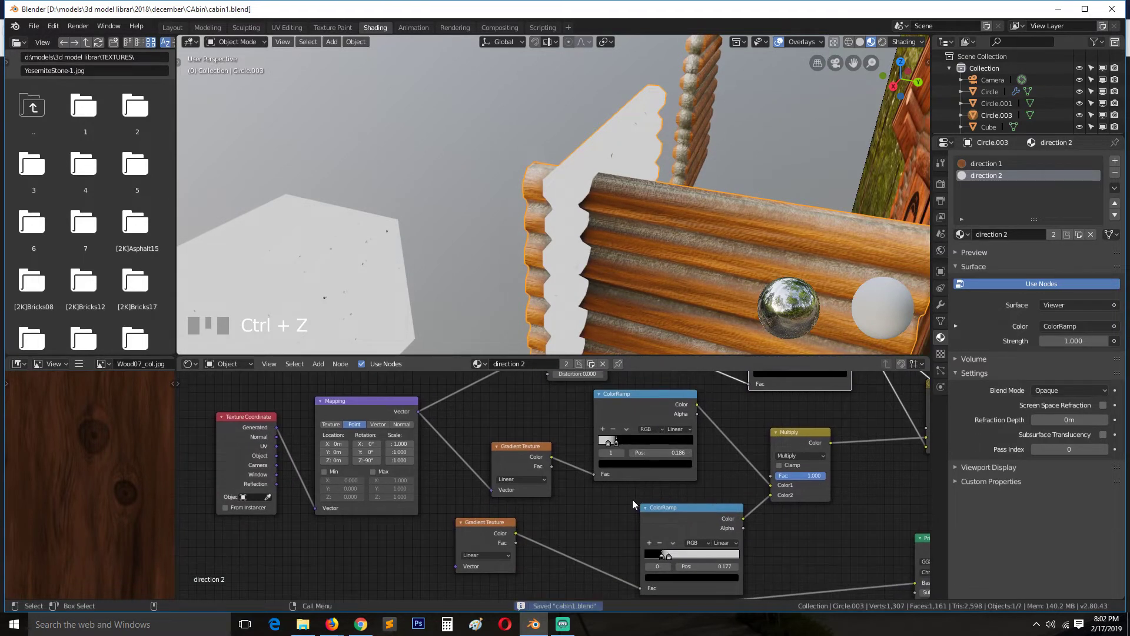
{"action": "middle_click_drag", "start_coordinate": [632, 499], "coordinate": [587, 520]}
{"action": "left_click", "coordinate": [632, 541]}
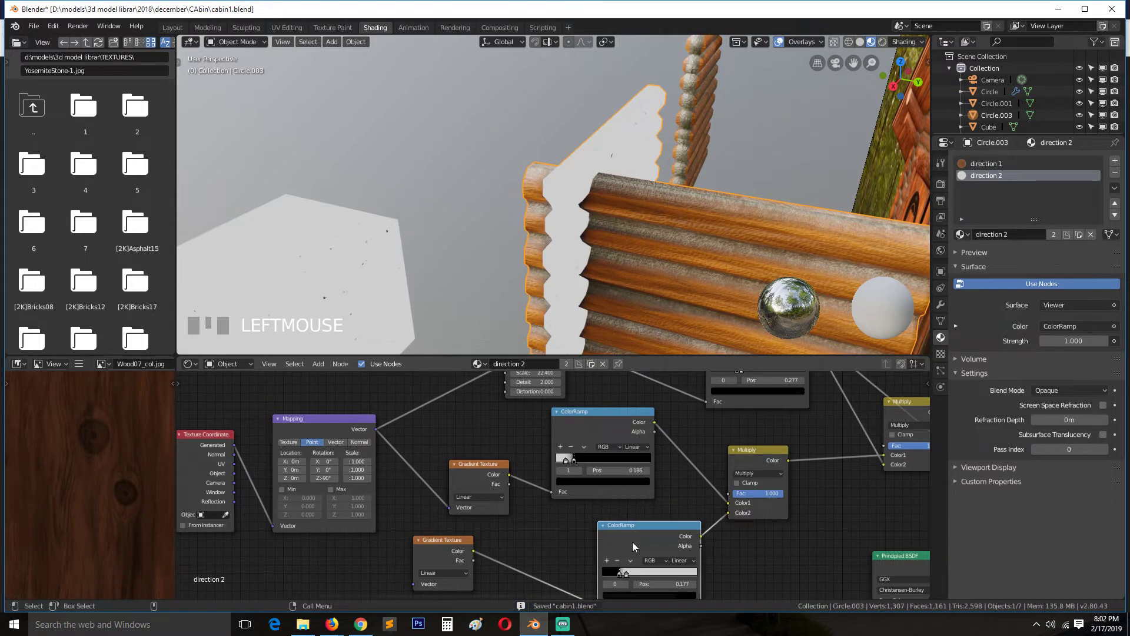
{"action": "middle_click_drag", "start_coordinate": [633, 540], "coordinate": [626, 503]}
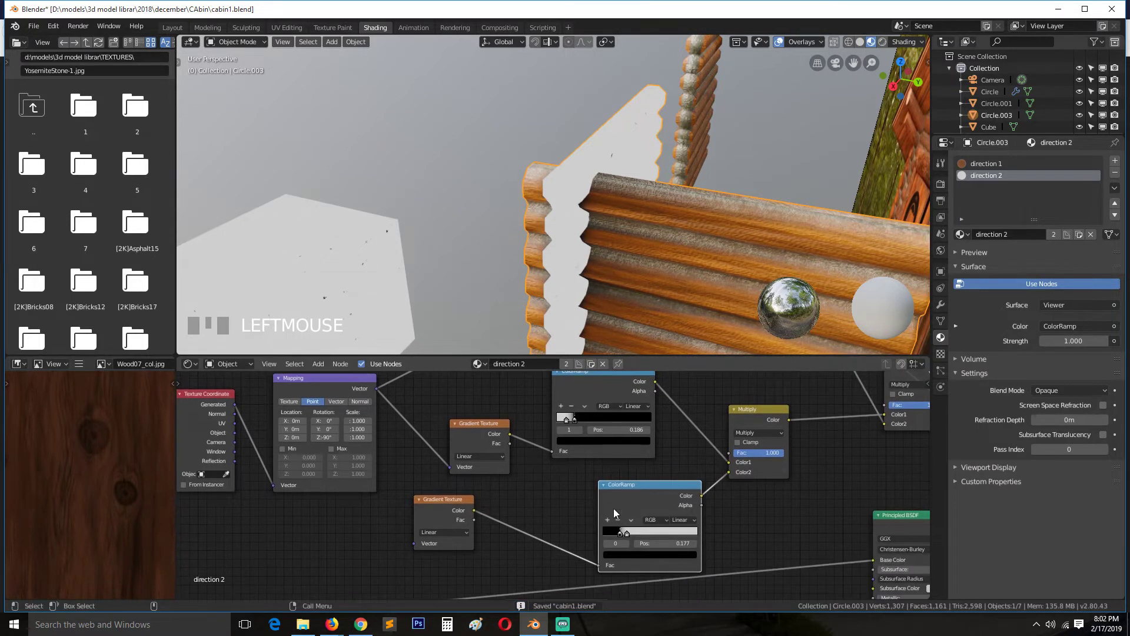
Step: Connect the Mapping node's Vector output to the lower Gradient Texture and preview its ColorRamp on the walls
{"action": "left_click_drag", "start_coordinate": [376, 388], "coordinate": [413, 544]}
{"action": "left_click", "coordinate": [641, 496], "text": "ctrl+shift"}
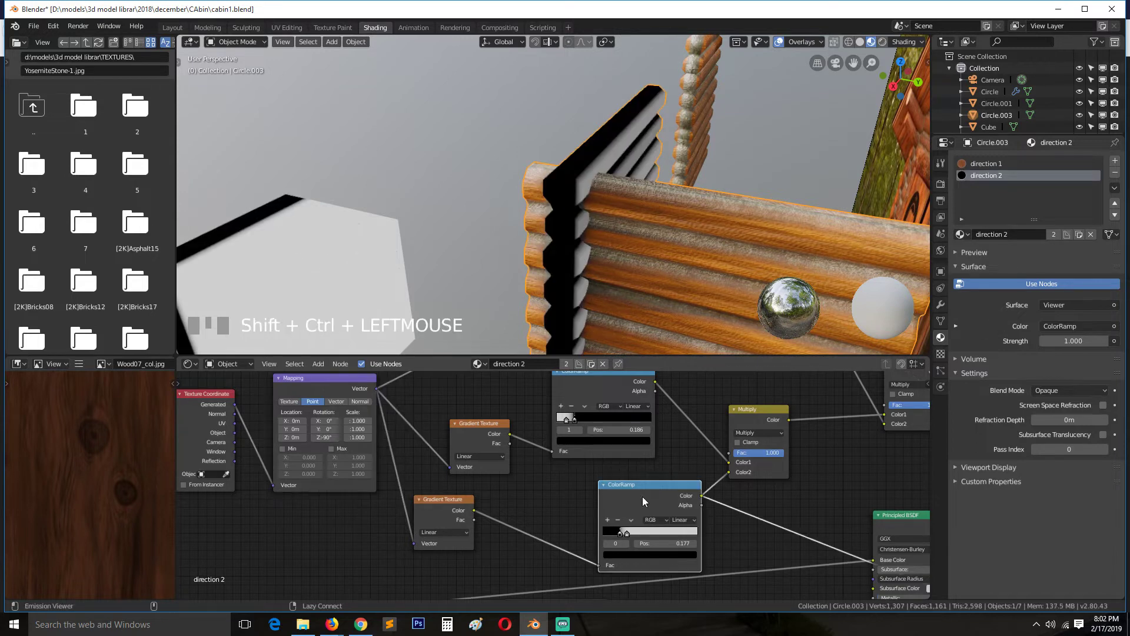
{"action": "scroll", "coordinate": [358, 232], "scroll_direction": "down", "scroll_amount": 1}
{"action": "middle_click_drag", "start_coordinate": [358, 232], "coordinate": [448, 253]}
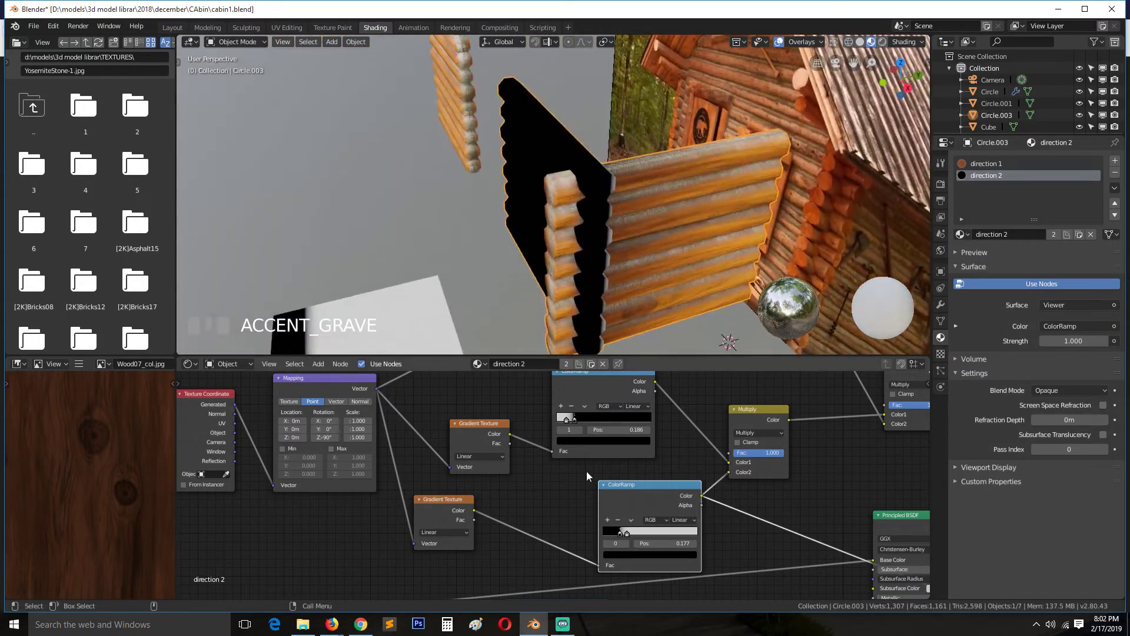
Step: Move the lower gradient ColorRamp's light stop to 0.132 and preview the Multiply mask
{"action": "scroll", "coordinate": [542, 255], "scroll_direction": "up", "scroll_amount": 2}
{"action": "left_click_drag", "start_coordinate": [620, 533], "coordinate": [615, 533]}
{"action": "left_click", "coordinate": [757, 412], "text": "ctrl+shift"}
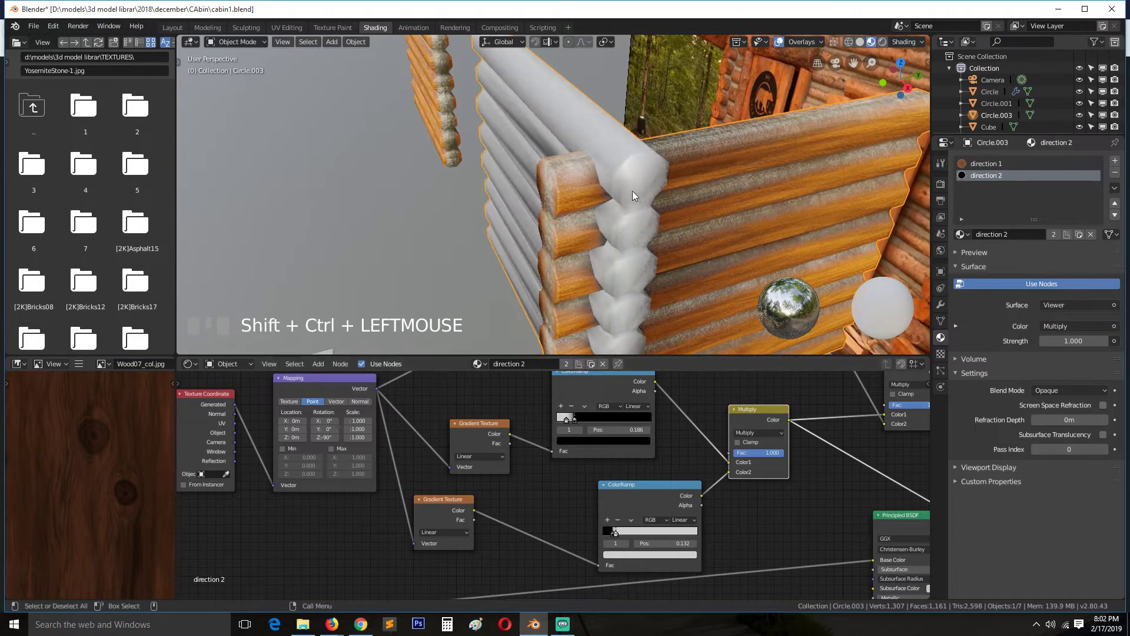
Step: Preview the Mix Shader of direction 2 and examine the weathering on the log walls
{"action": "key", "text": "grave"}
{"action": "middle_click_drag", "start_coordinate": [632, 191], "coordinate": [567, 189]}
{"action": "scroll", "coordinate": [711, 430], "scroll_direction": "down", "scroll_amount": 6}
{"action": "middle_click_drag", "start_coordinate": [710, 431], "coordinate": [416, 404]}
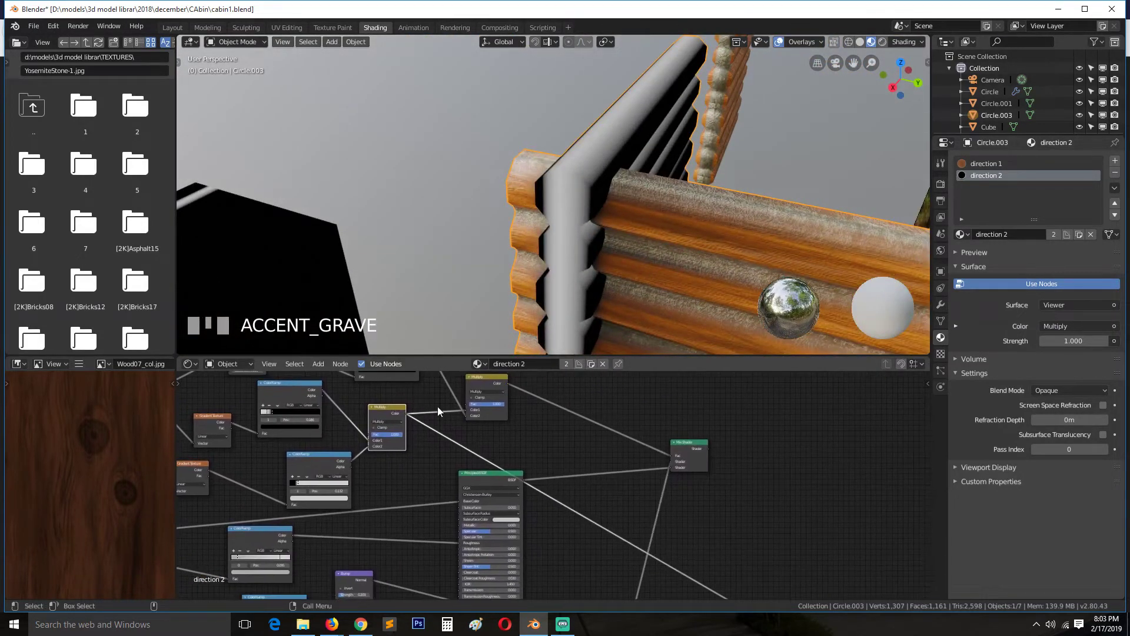
{"action": "left_click", "coordinate": [689, 447], "text": "ctrl+shift"}
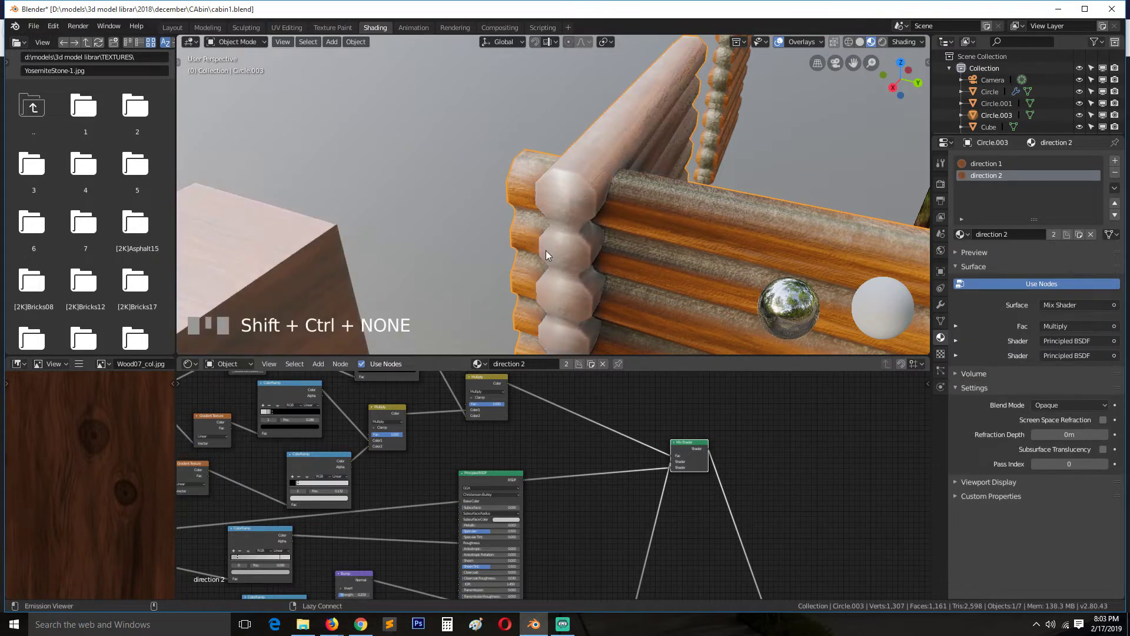
{"action": "mouse_move", "coordinate": [545, 250]}
{"action": "middle_mouse_down"}
{"action": "mouse_move", "coordinate": [506, 238]}
{"action": "mouse_move", "coordinate": [665, 243]}
{"action": "mouse_move", "coordinate": [617, 256]}
{"action": "mouse_move", "coordinate": [691, 235]}
{"action": "mouse_move", "coordinate": [716, 294]}
{"action": "middle_mouse_up"}
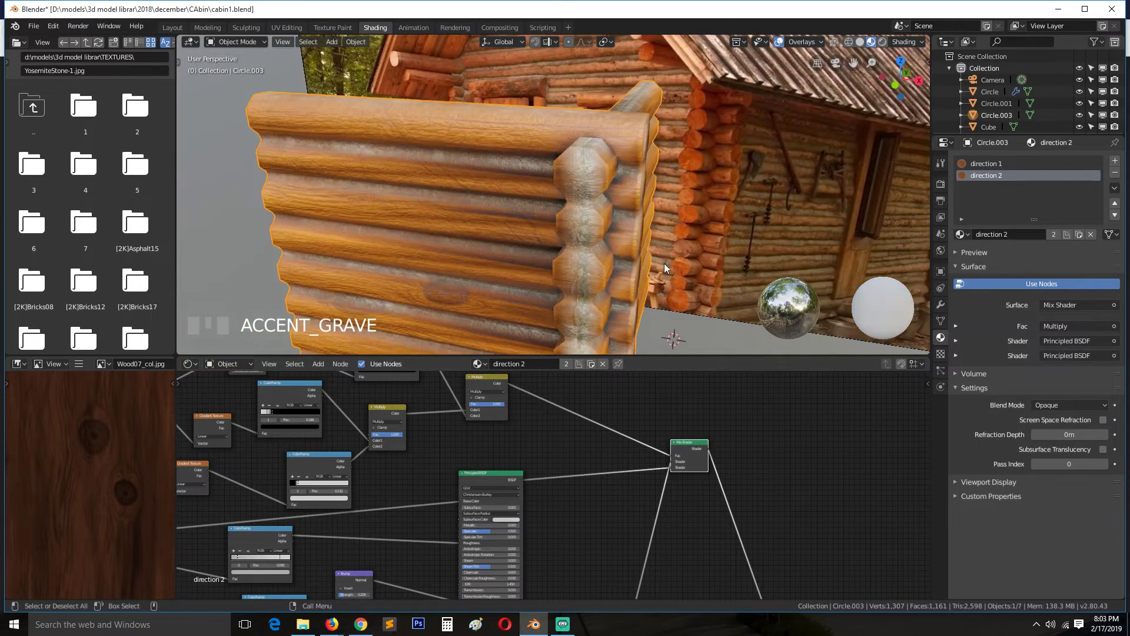
{"action": "scroll", "coordinate": [520, 277], "scroll_direction": "down", "scroll_amount": 5}
{"action": "middle_click_drag", "start_coordinate": [516, 282], "coordinate": [499, 288]}
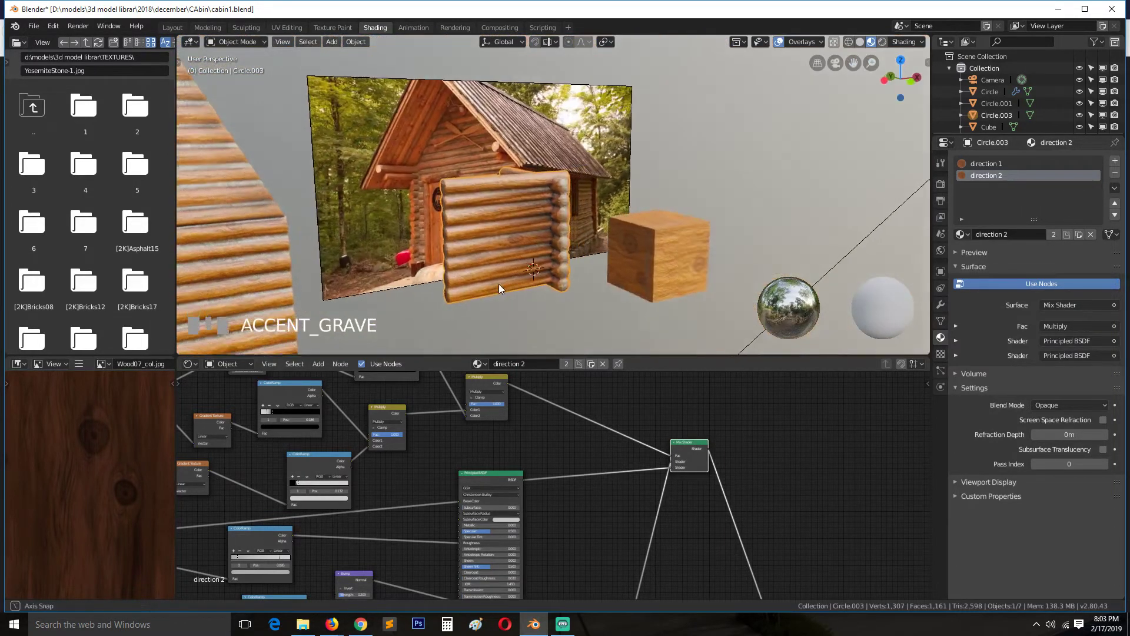
Step: Move the light stop of direction 2's lower gradient ColorRamp to 0.114 and check the log ends
{"action": "scroll", "coordinate": [485, 285], "scroll_direction": "up", "scroll_amount": 5}
{"action": "key", "text": "grave"}
{"action": "middle_click_drag", "start_coordinate": [407, 494], "coordinate": [541, 510]}
{"action": "scroll", "coordinate": [520, 500], "scroll_direction": "up", "scroll_amount": 6}
{"action": "left_click", "coordinate": [406, 471]}
{"action": "middle_click_drag", "start_coordinate": [431, 480], "coordinate": [549, 476]}
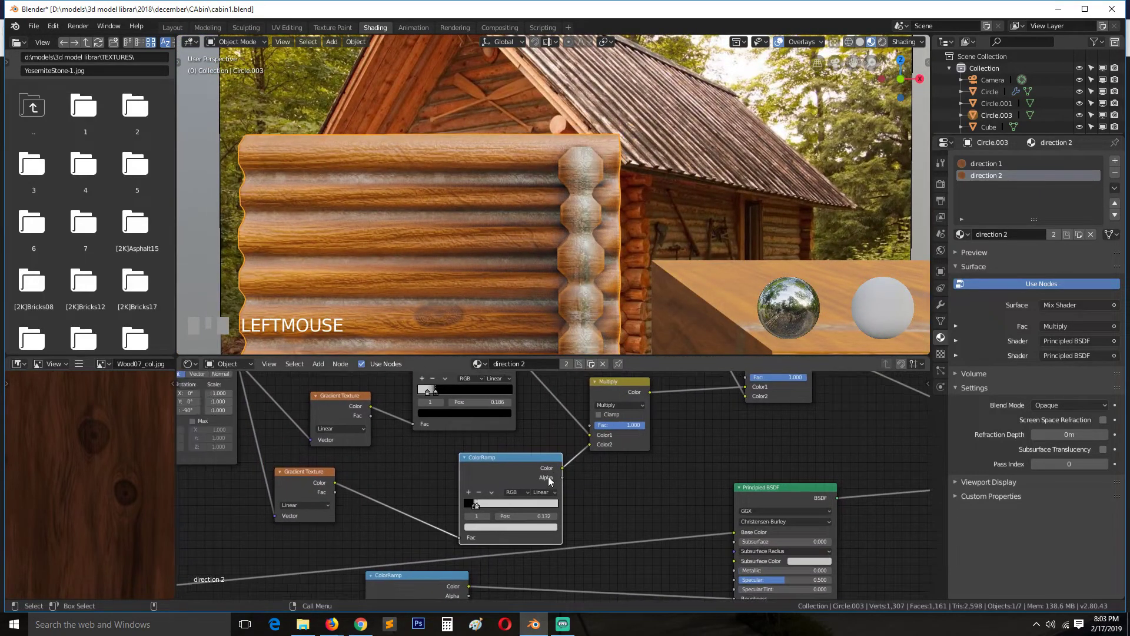
{"action": "scroll", "coordinate": [547, 477], "scroll_direction": "up", "scroll_amount": 2}
{"action": "mouse_move", "coordinate": [446, 514]}
{"action": "left_mouse_down"}
{"action": "mouse_move", "coordinate": [436, 517]}
{"action": "mouse_move", "coordinate": [451, 514]}
{"action": "left_mouse_up"}
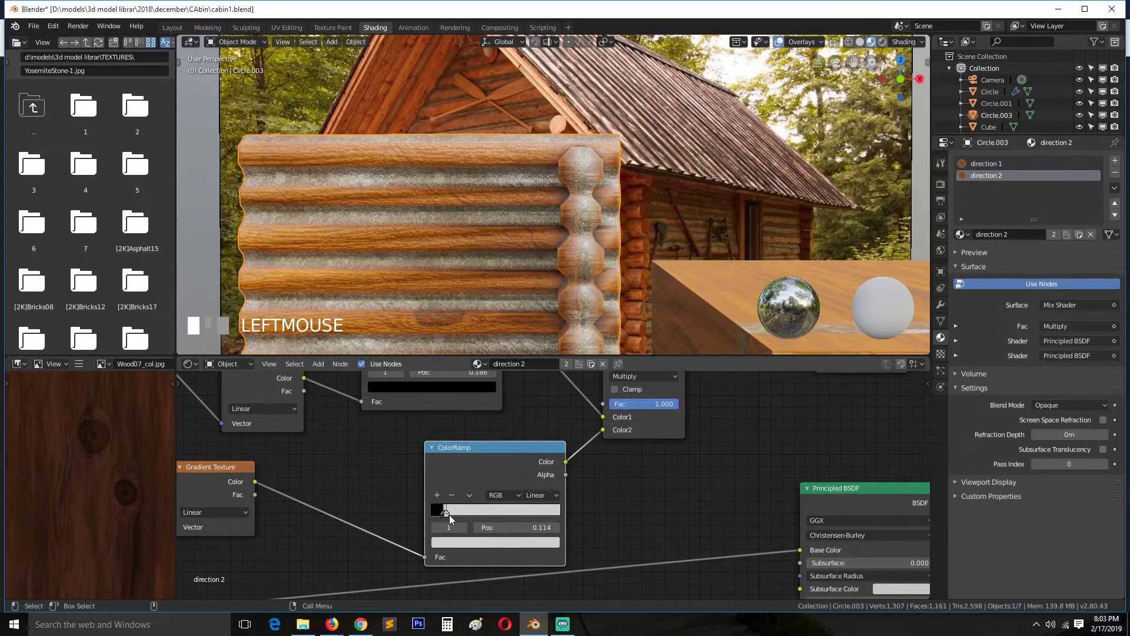
{"action": "key", "text": "grave"}
{"action": "left_click", "coordinate": [539, 275]}
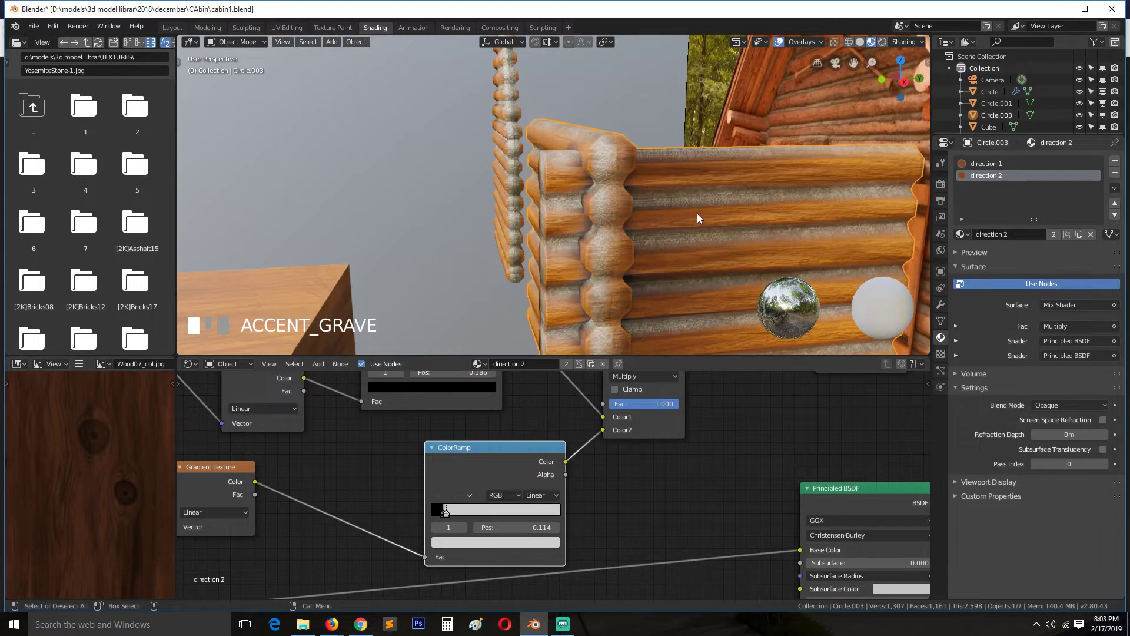
Step: In the direction 1 material, set the lower gradient ColorRamp's dark stop to 0.941 and adjust the light stop close before it
{"action": "left_click", "coordinate": [1024, 163]}
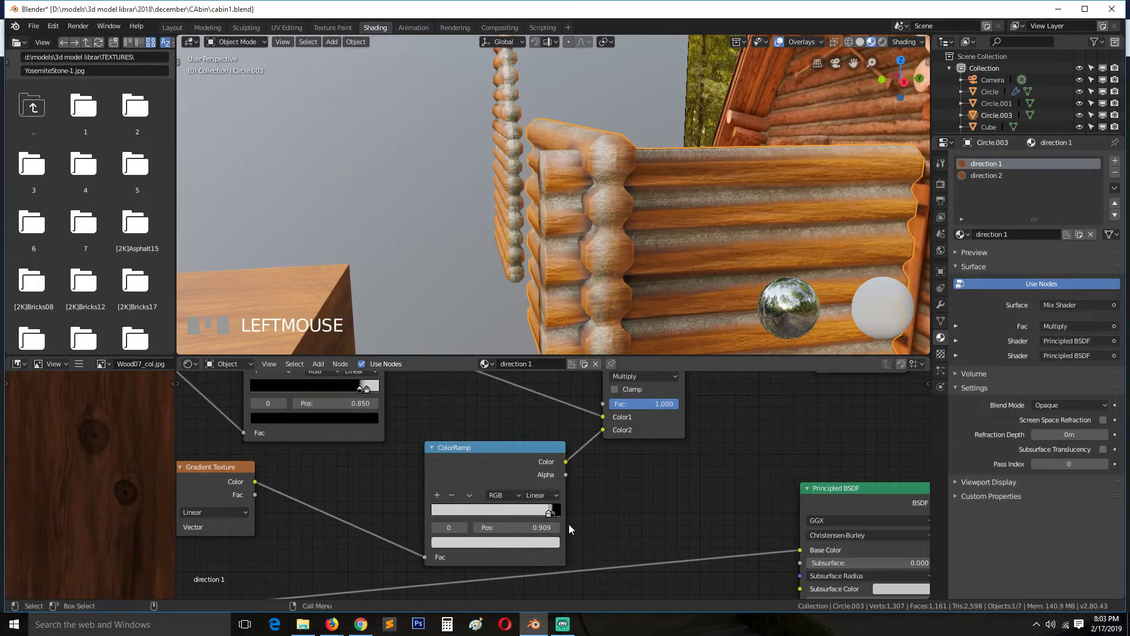
{"action": "scroll", "coordinate": [570, 525], "scroll_direction": "up", "scroll_amount": 3}
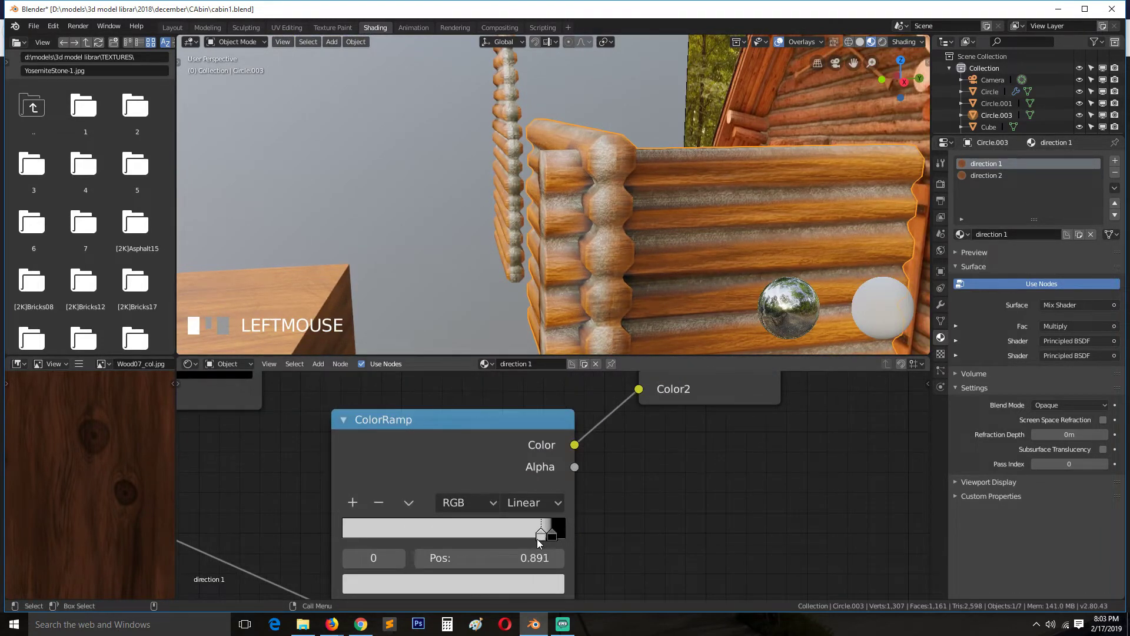
{"action": "left_click_drag", "start_coordinate": [527, 539], "coordinate": [550, 537]}
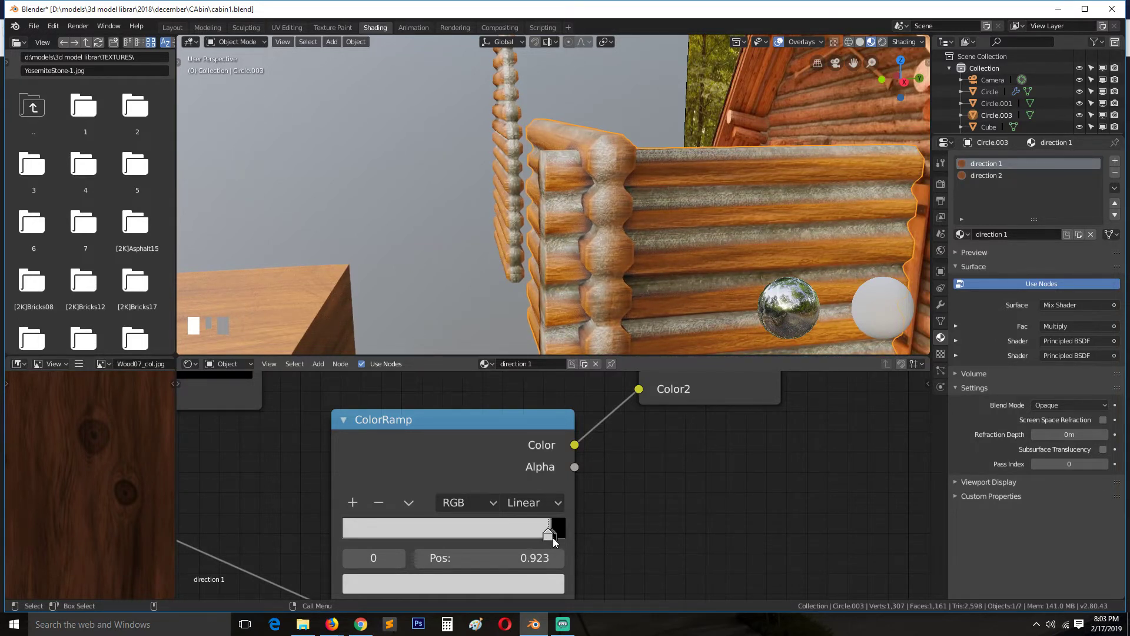
{"action": "left_click", "coordinate": [556, 539]}
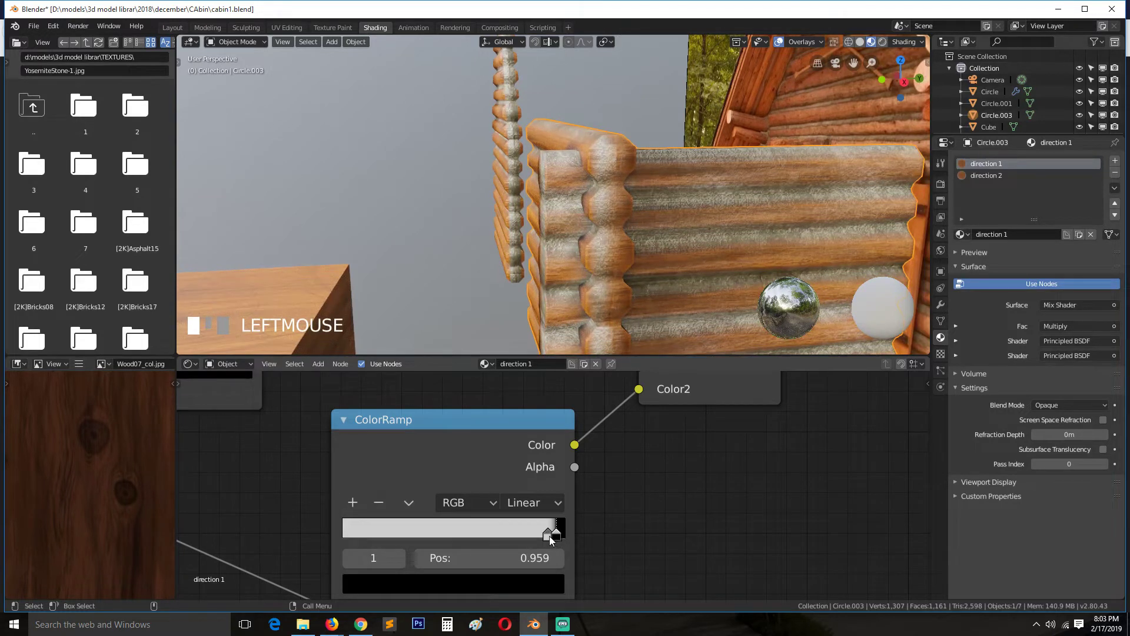
{"action": "left_click_drag", "start_coordinate": [550, 537], "coordinate": [550, 535]}
Step: Save the file and inspect the weathering on the log walls from different angles
{"action": "scroll", "coordinate": [575, 255], "scroll_direction": "down", "scroll_amount": 5}
{"action": "middle_click_drag", "start_coordinate": [575, 256], "coordinate": [663, 281]}
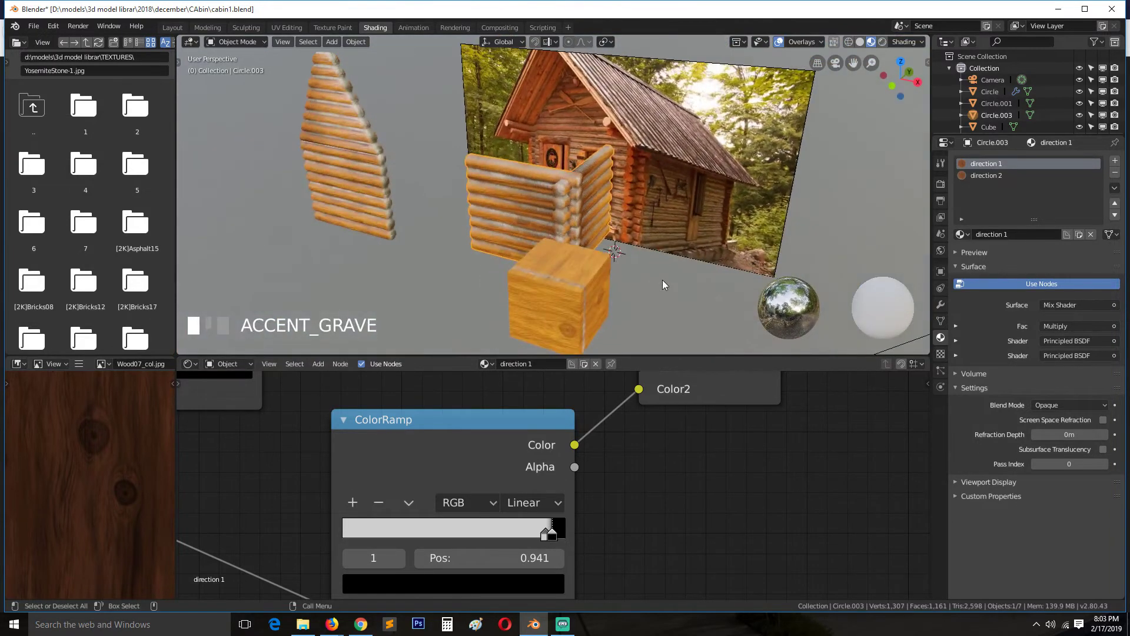
{"action": "key", "text": "ctrl+s"}
{"action": "scroll", "coordinate": [595, 496], "scroll_direction": "down", "scroll_amount": 3}
{"action": "scroll", "coordinate": [584, 181], "scroll_direction": "up", "scroll_amount": 2}
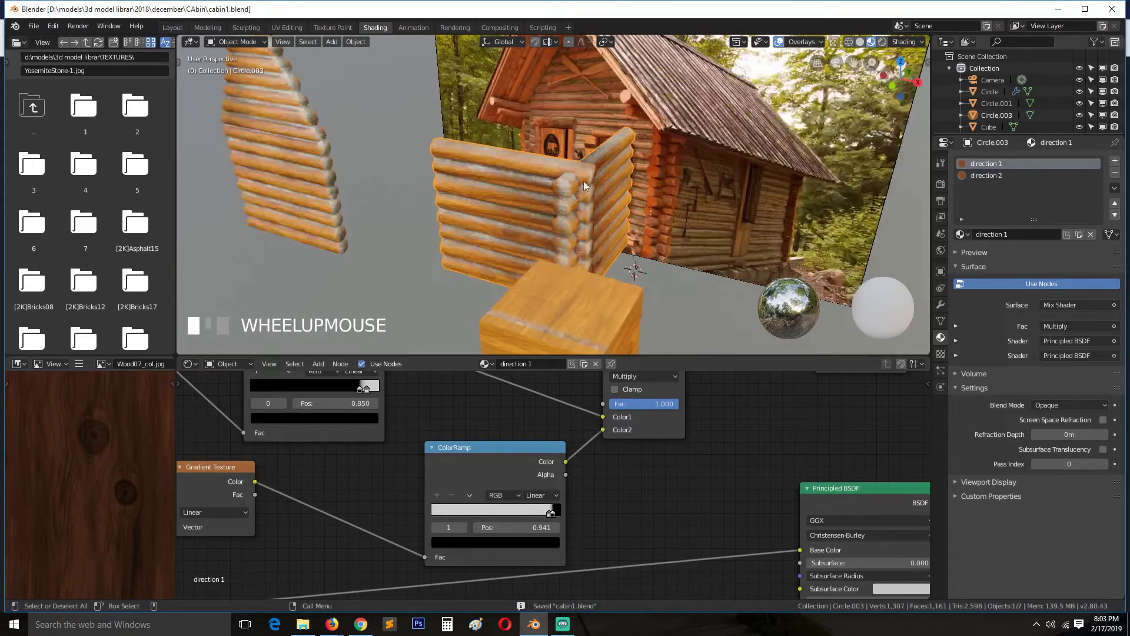
{"action": "key", "text": "grave"}
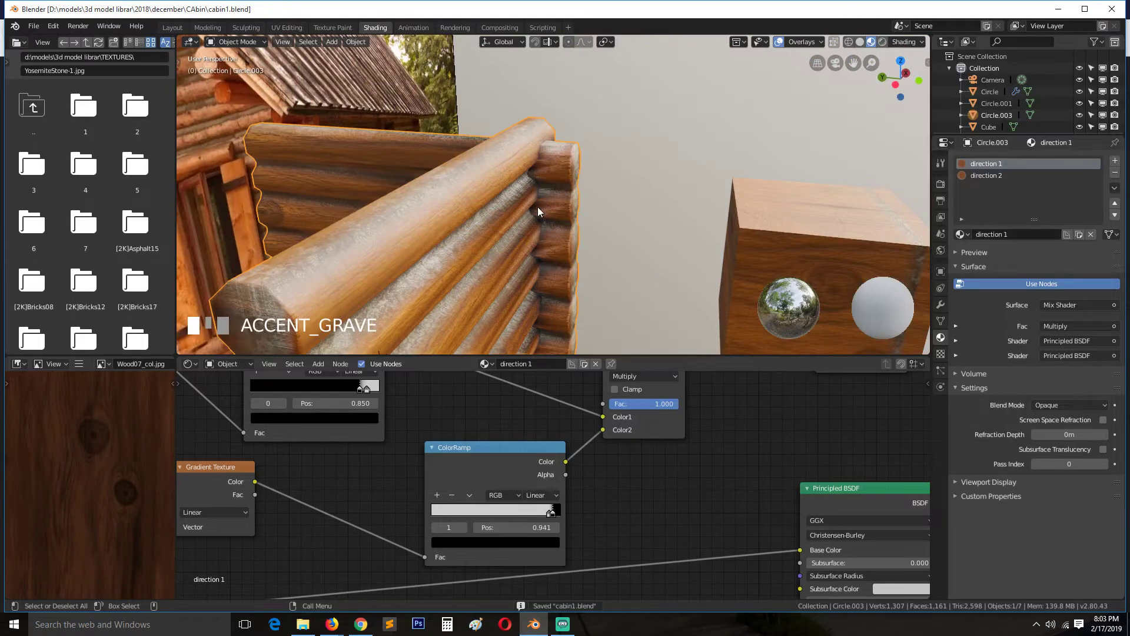
Step: Reposition direction 1's upper Principled BSDF and the ColorRamp feeding its Roughness, and save the file
{"action": "scroll", "coordinate": [730, 482], "scroll_direction": "down", "scroll_amount": 6}
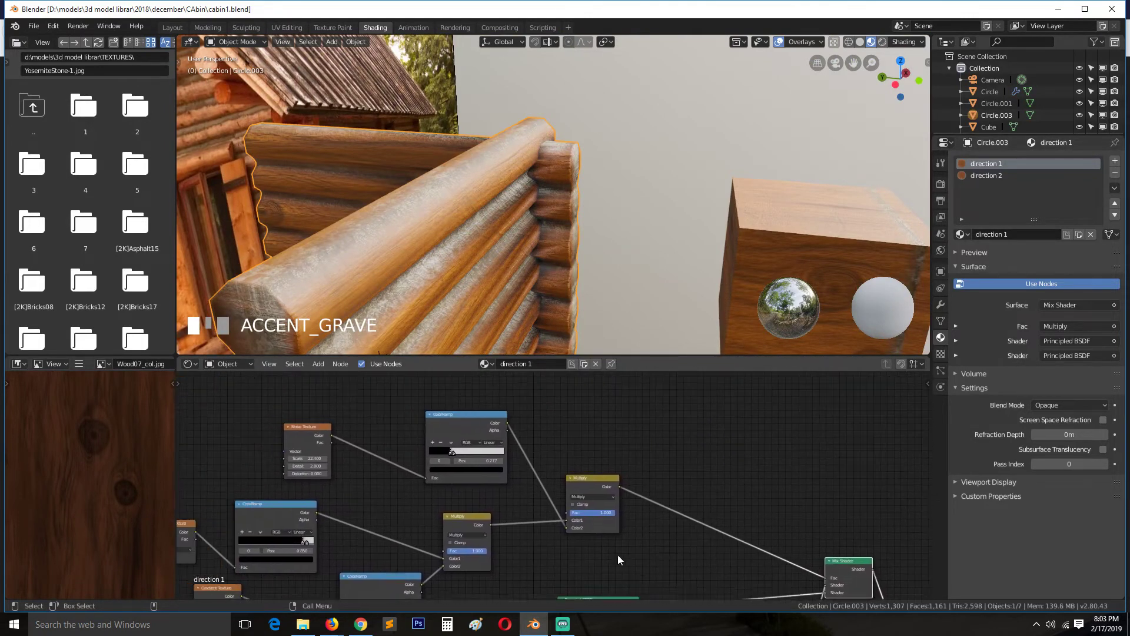
{"action": "scroll", "coordinate": [406, 429], "scroll_direction": "up", "scroll_amount": 2}
{"action": "middle_click_drag", "start_coordinate": [600, 574], "coordinate": [291, 417]}
{"action": "middle_click_drag", "start_coordinate": [437, 476], "coordinate": [752, 454]}
{"action": "middle_click_drag", "start_coordinate": [326, 515], "coordinate": [609, 516]}
{"action": "scroll", "coordinate": [555, 486], "scroll_direction": "down", "scroll_amount": 3}
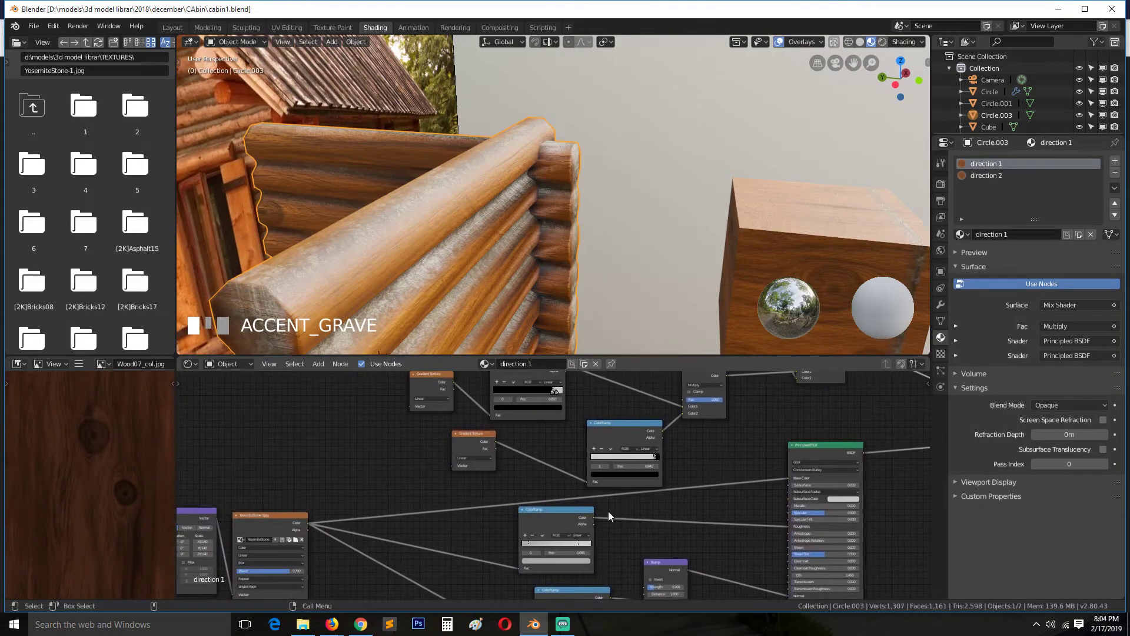
{"action": "middle_click_drag", "start_coordinate": [422, 538], "coordinate": [397, 420]}
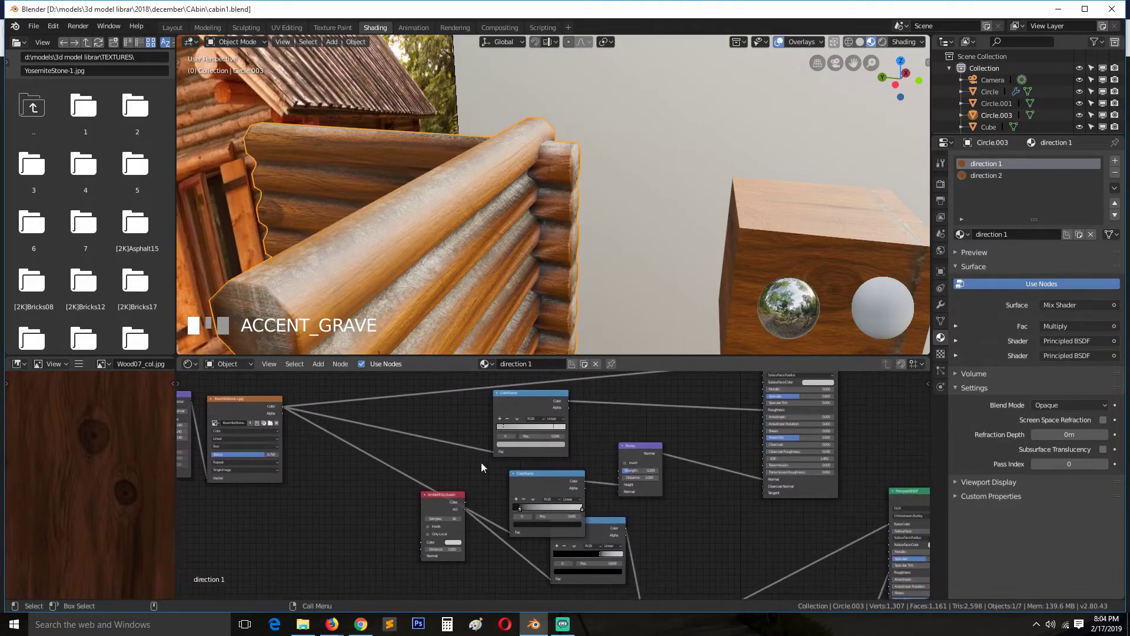
{"action": "middle_click_drag", "start_coordinate": [618, 481], "coordinate": [652, 574]}
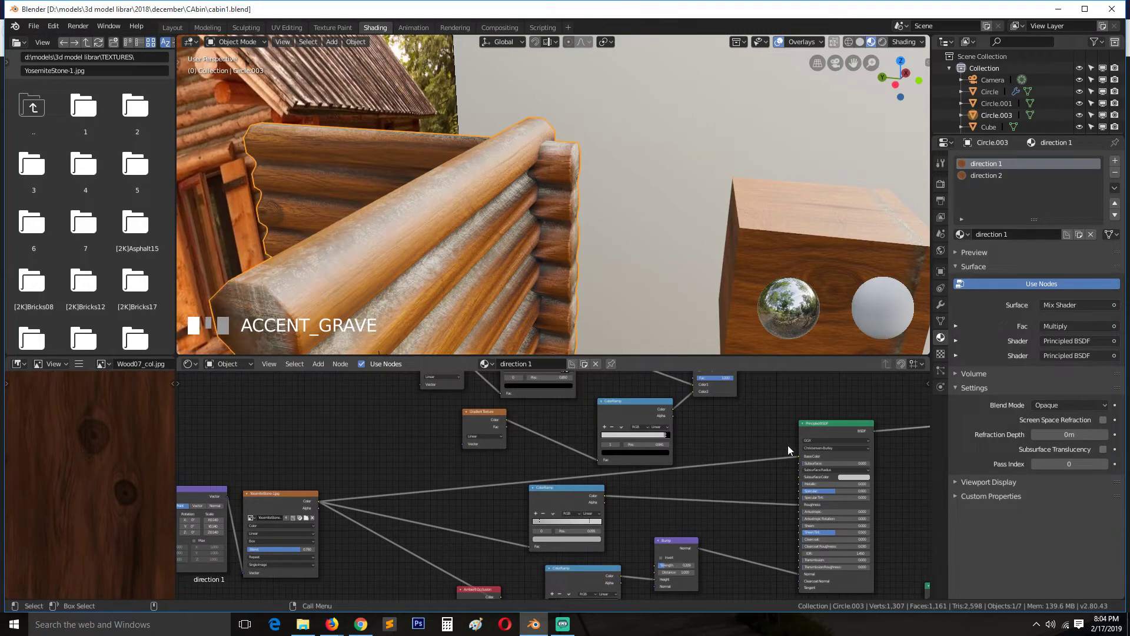
{"action": "left_click", "coordinate": [833, 439]}
{"action": "left_click_drag", "start_coordinate": [833, 439], "coordinate": [841, 445]}
{"action": "middle_click_drag", "start_coordinate": [556, 484], "coordinate": [530, 460]}
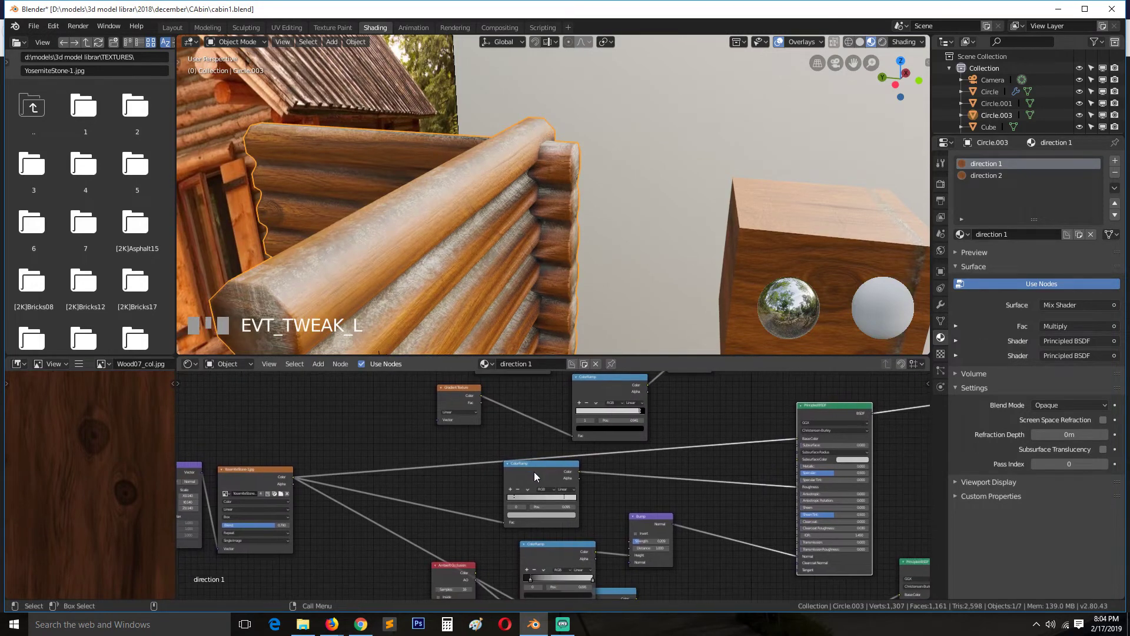
{"action": "left_click_drag", "start_coordinate": [535, 474], "coordinate": [517, 488]}
{"action": "key", "text": "ctrl+s"}
Step: Move the Ambient Occlusion node in direction 1 away from the ColorRamps it feeds
{"action": "middle_click_drag", "start_coordinate": [594, 542], "coordinate": [633, 419]}
{"action": "scroll", "coordinate": [587, 444], "scroll_direction": "down", "scroll_amount": 4}
{"action": "scroll", "coordinate": [595, 447], "scroll_direction": "up", "scroll_amount": 3}
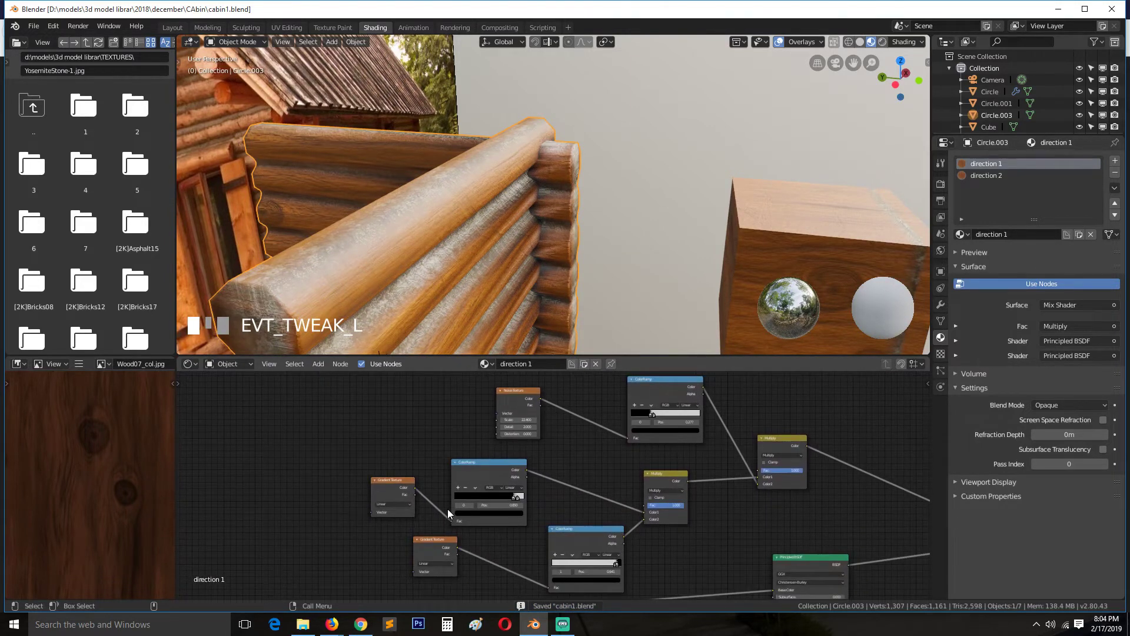
{"action": "middle_click_drag", "start_coordinate": [448, 512], "coordinate": [490, 408]}
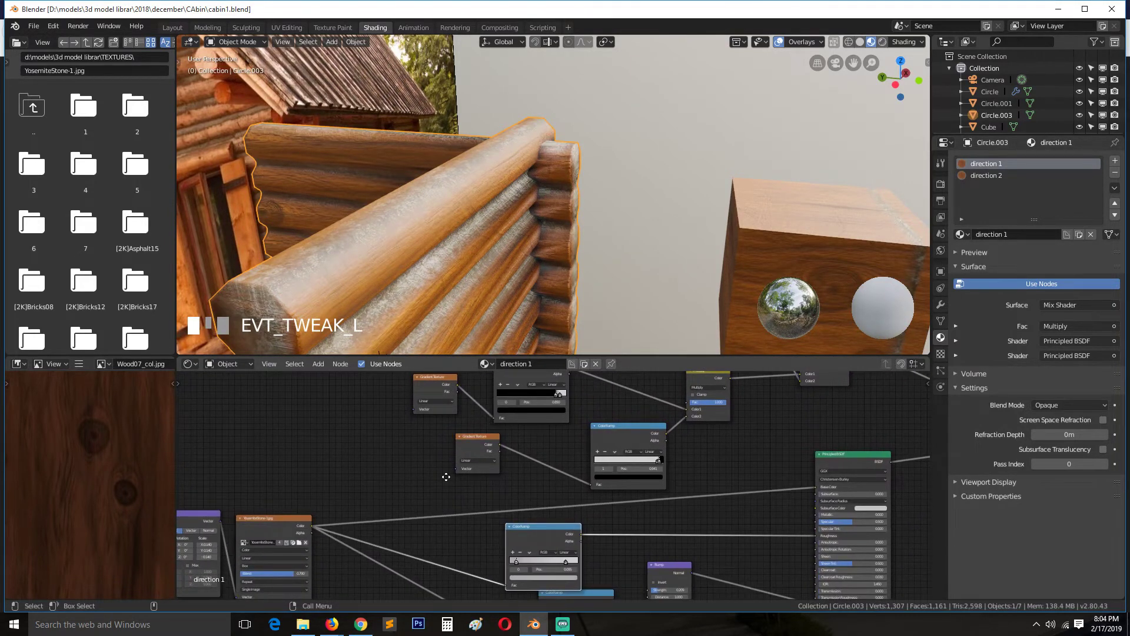
{"action": "middle_click_drag", "start_coordinate": [447, 477], "coordinate": [567, 385]}
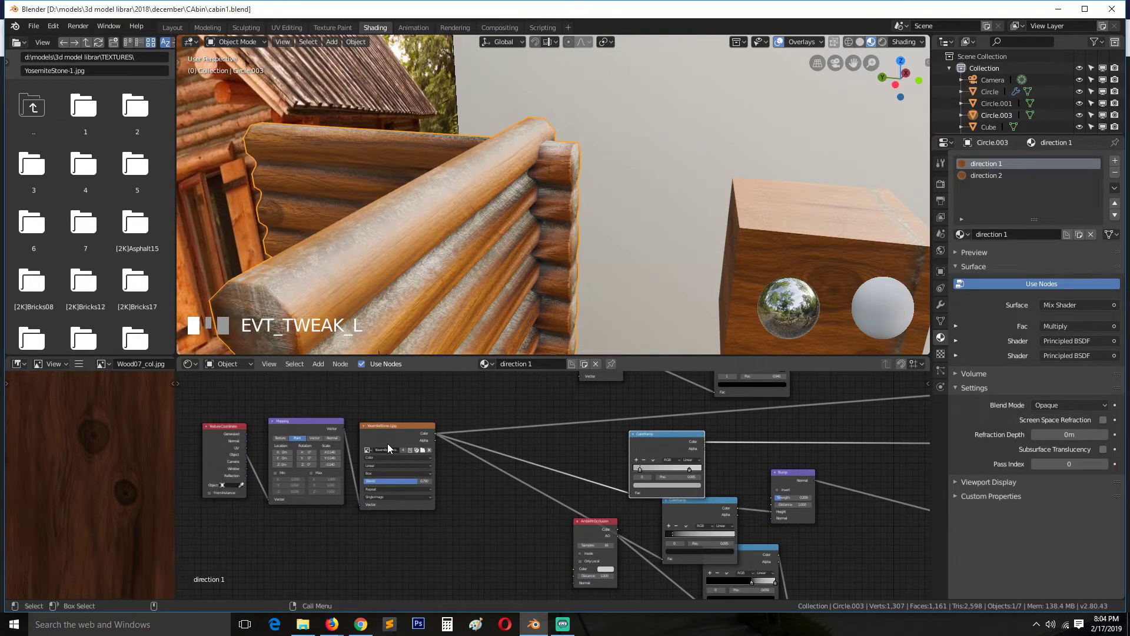
{"action": "middle_click_drag", "start_coordinate": [609, 555], "coordinate": [504, 492]}
{"action": "left_click_drag", "start_coordinate": [493, 473], "coordinate": [444, 511]}
Step: Move the Multiply node that follows the Overlay node up beside the Ambient Occlusion ColorRamp
{"action": "scroll", "coordinate": [545, 480], "scroll_direction": "up", "scroll_amount": 4}
{"action": "middle_click_drag", "start_coordinate": [563, 551], "coordinate": [406, 464]}
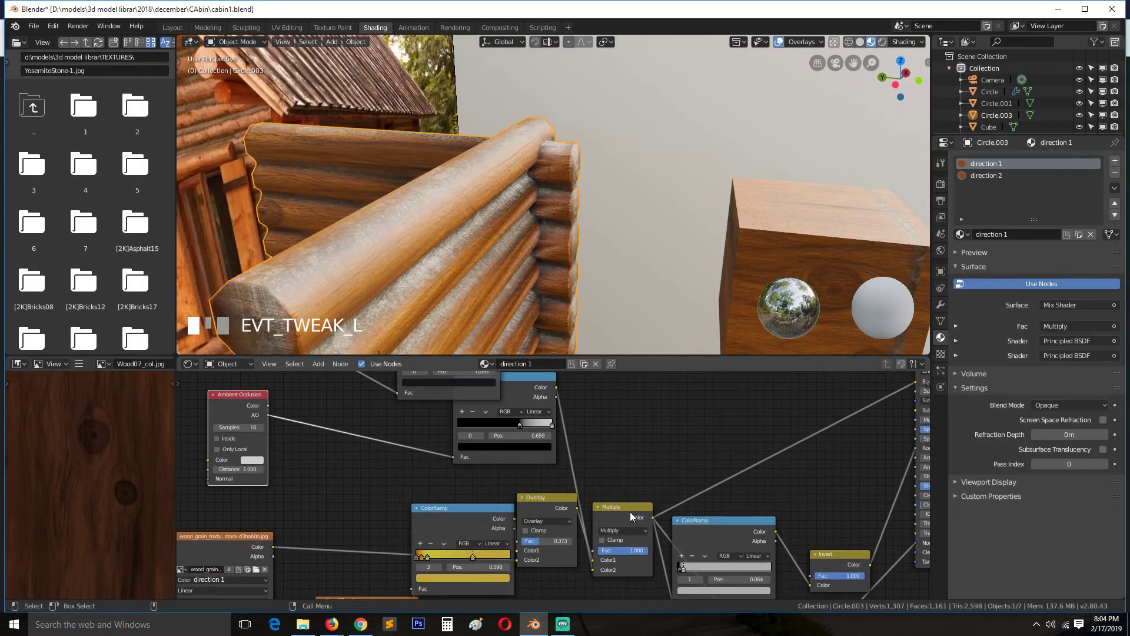
{"action": "left_click", "coordinate": [633, 514]}
{"action": "left_click_drag", "start_coordinate": [635, 514], "coordinate": [646, 471]}
Step: Set that Multiply node's Fac to 1.000 and the Ambient Occlusion ColorRamp's dark stop to 0.000
{"action": "middle_click_drag", "start_coordinate": [524, 188], "coordinate": [462, 177]}
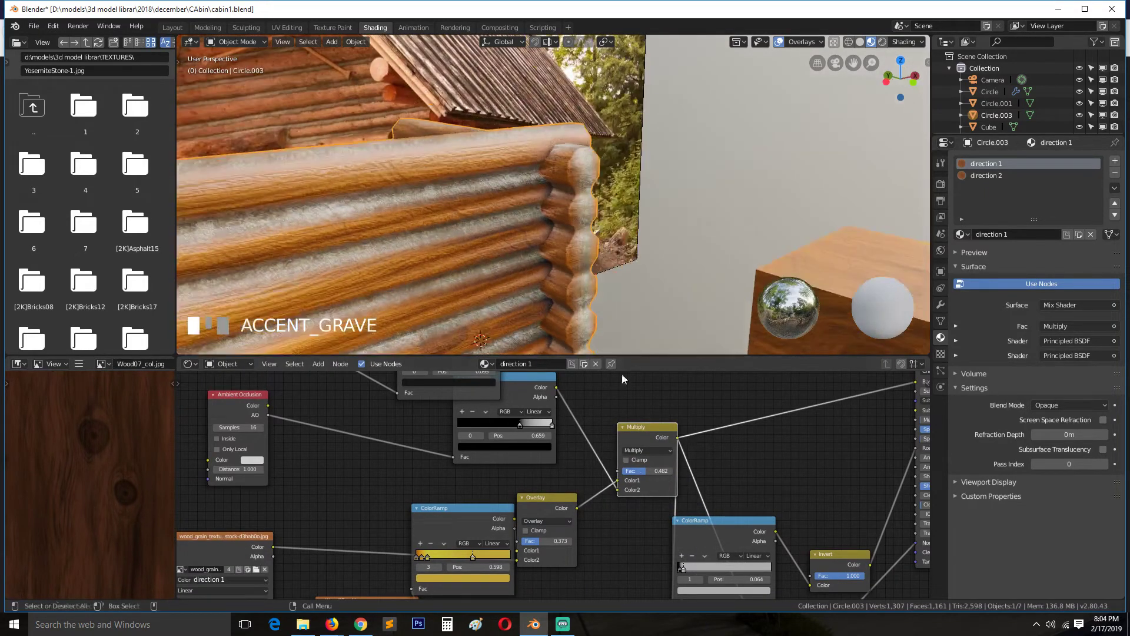
{"action": "left_click_drag", "start_coordinate": [640, 471], "coordinate": [665, 471]}
{"action": "left_click_drag", "start_coordinate": [524, 434], "coordinate": [484, 433]}
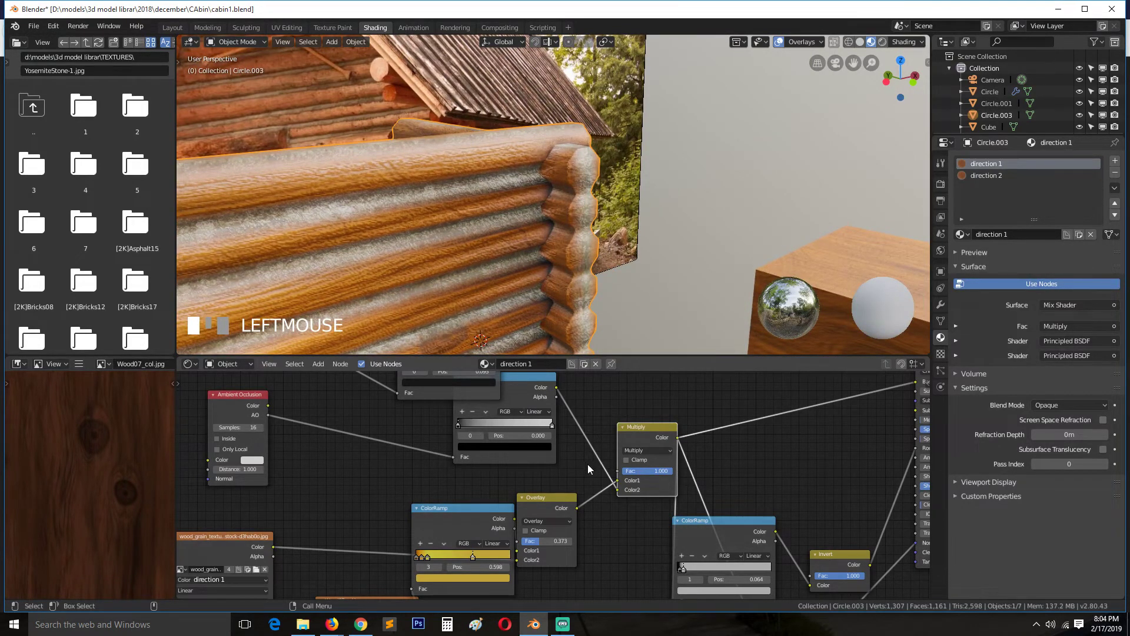
Step: In direction 2, move the Multiply node after Overlay upward and set the Ambient Occlusion ColorRamp's dark stop to 0.386
{"action": "left_click", "coordinate": [986, 176]}
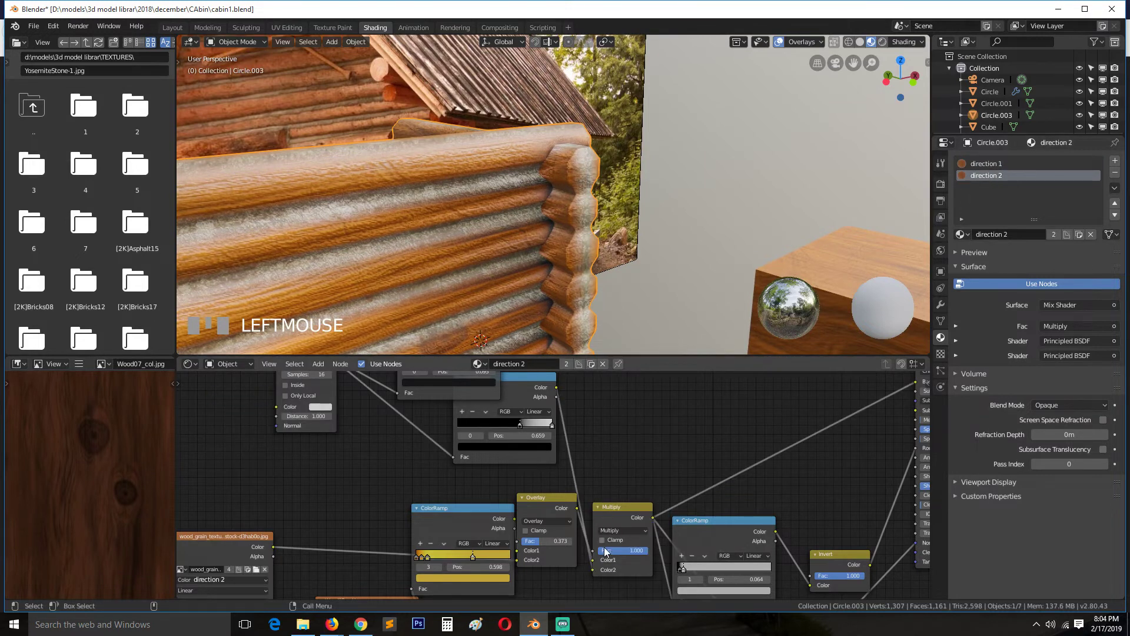
{"action": "middle_click_drag", "start_coordinate": [606, 552], "coordinate": [593, 471]}
{"action": "left_click_drag", "start_coordinate": [622, 505], "coordinate": [638, 454]}
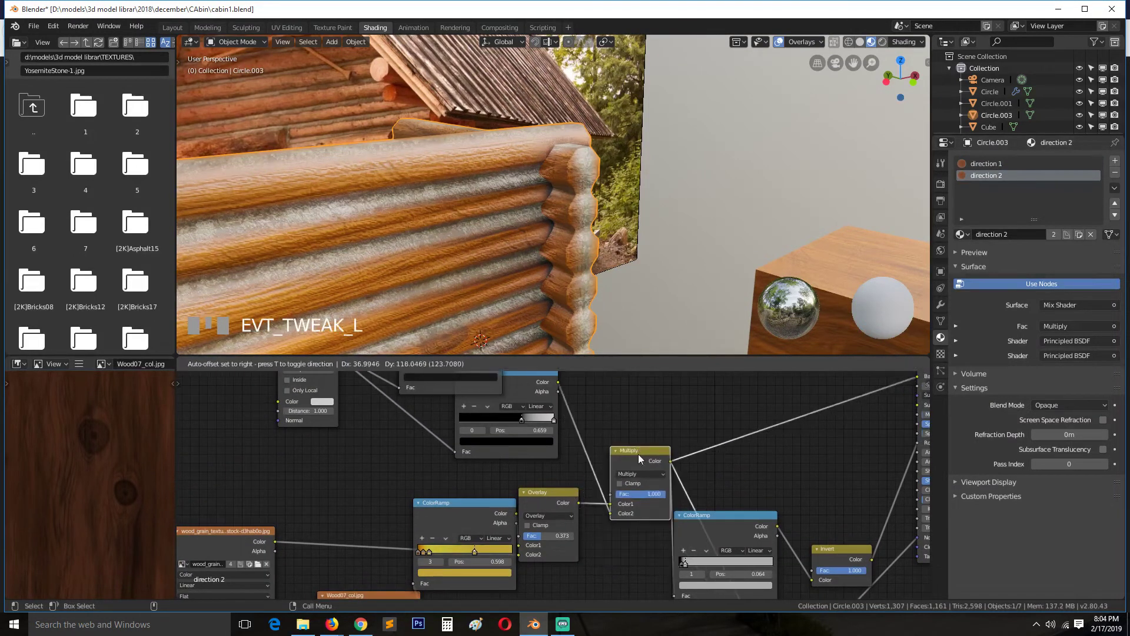
{"action": "left_click_drag", "start_coordinate": [520, 418], "coordinate": [496, 419]}
Step: Save the file and look over the weathered log walls beside the reference cabin
{"action": "scroll", "coordinate": [553, 208], "scroll_direction": "down", "scroll_amount": 2}
{"action": "scroll", "coordinate": [600, 277], "scroll_direction": "down", "scroll_amount": 2}
{"action": "key", "text": "ctrl+s"}
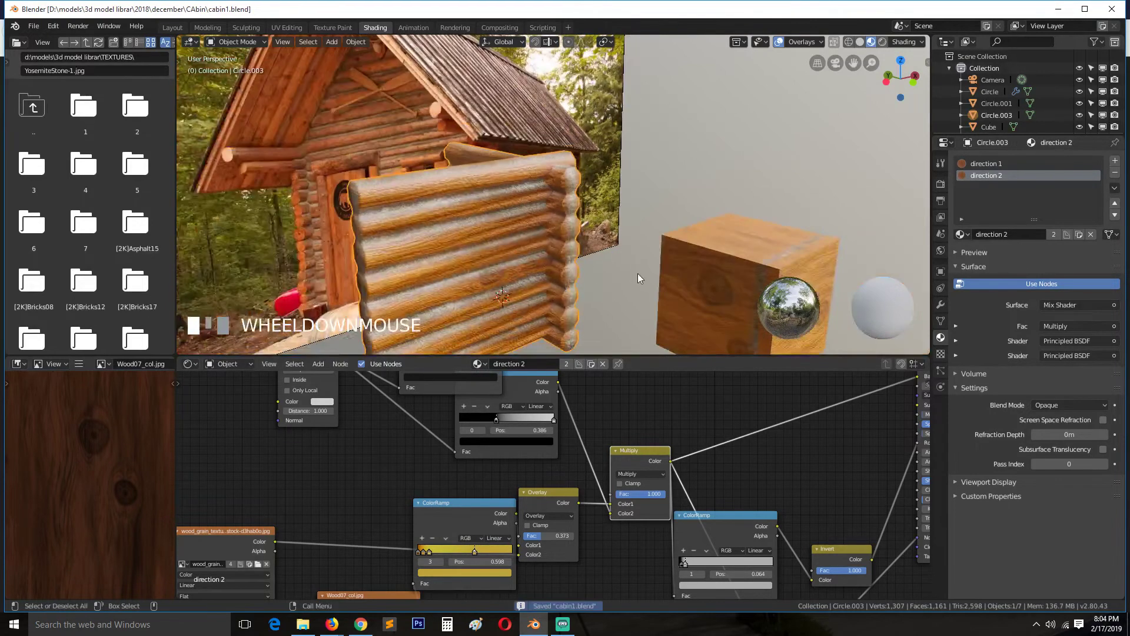
{"action": "mouse_move", "coordinate": [638, 274]}
{"action": "middle_mouse_down"}
{"action": "mouse_move", "coordinate": [476, 276]}
{"action": "mouse_move", "coordinate": [613, 287]}
{"action": "mouse_move", "coordinate": [638, 263]}
{"action": "middle_mouse_up"}
{"action": "scroll", "coordinate": [511, 271], "scroll_direction": "down", "scroll_amount": 3}
{"action": "key", "text": "ctrl+s"}
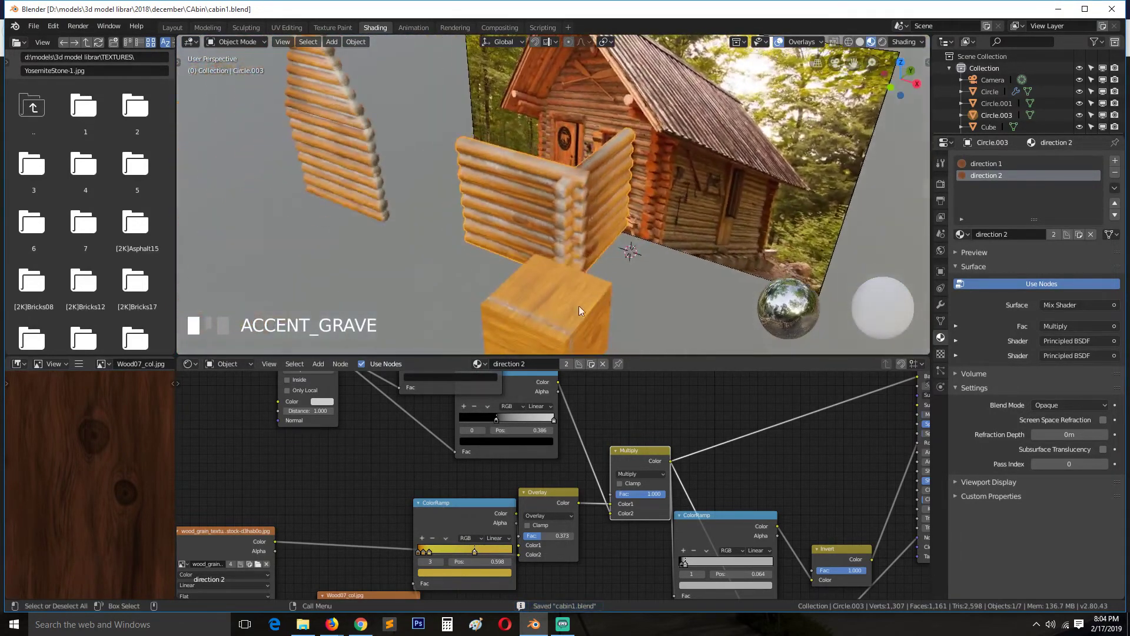
Step: Delete the test cube and view the selected log walls from the front
{"action": "key", "text": "x"}
{"action": "left_click", "coordinate": [530, 311]}
{"action": "left_click", "coordinate": [544, 227]}
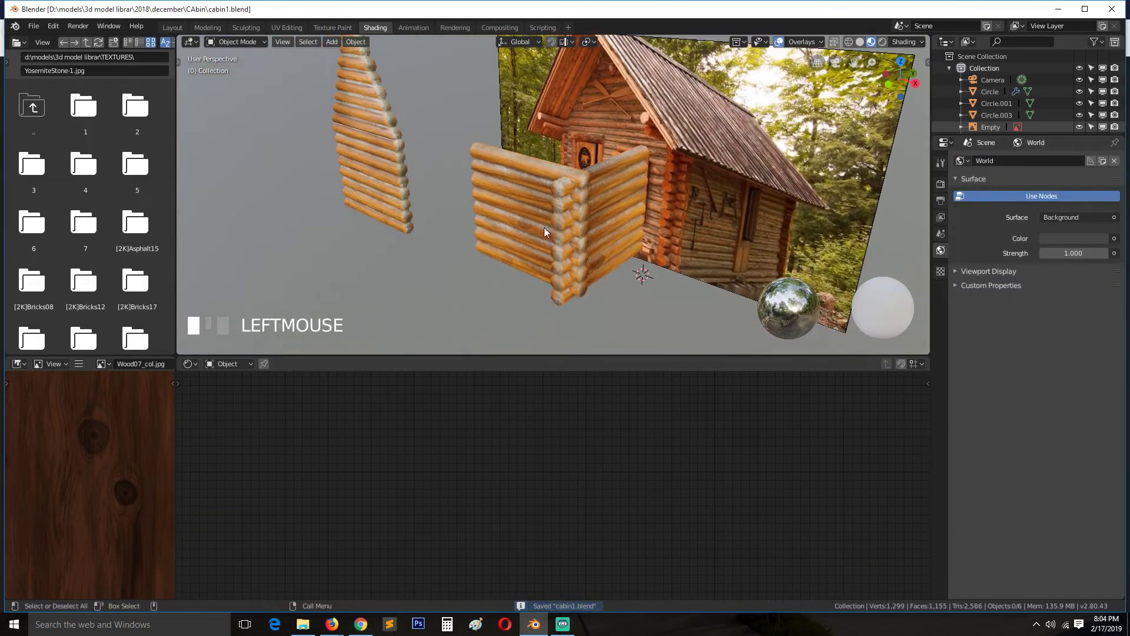
{"action": "key", "text": "shift+grave"}
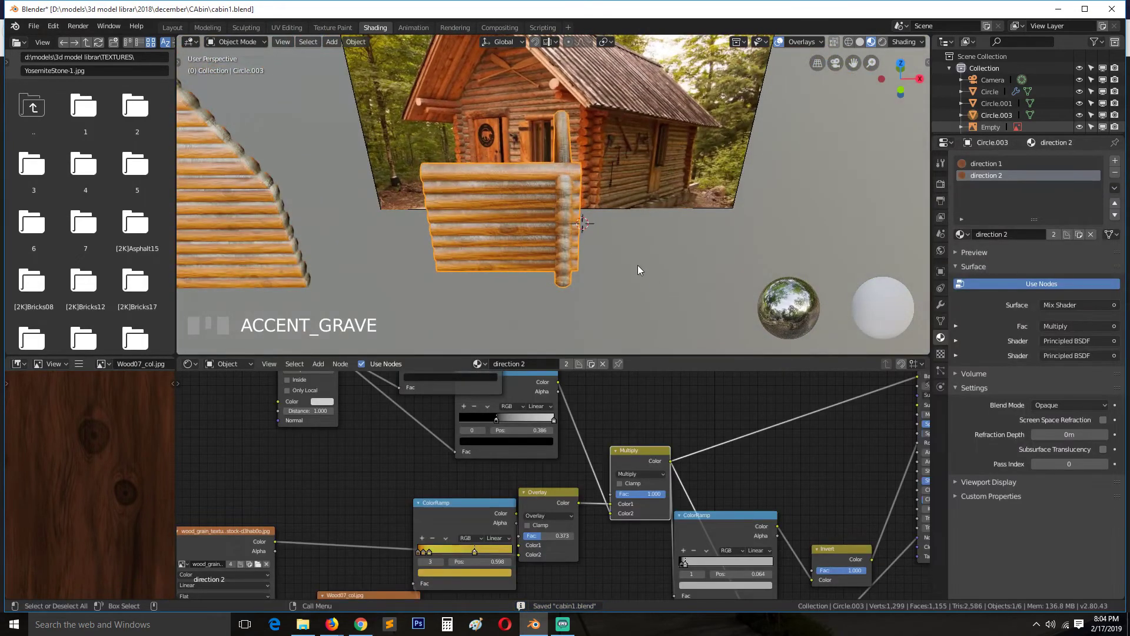
{"action": "key", "text": "KP_1"}
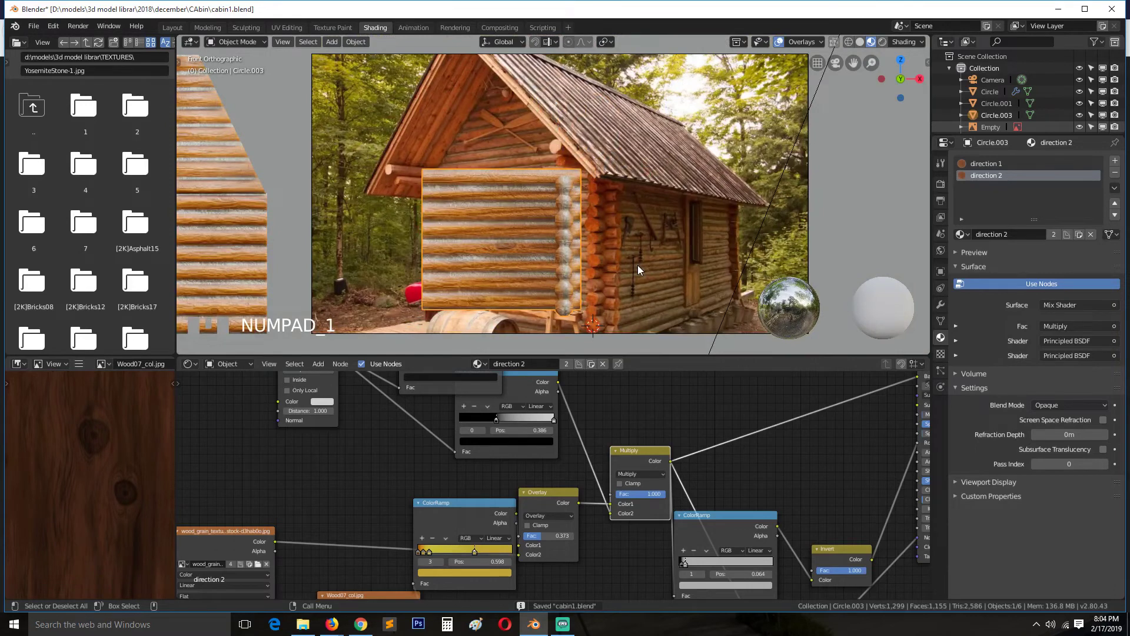
Step: Shorten the corner object's front-facing logs by moving their outer end vertices along X close to the log-end column
{"action": "key", "text": "Tab"}
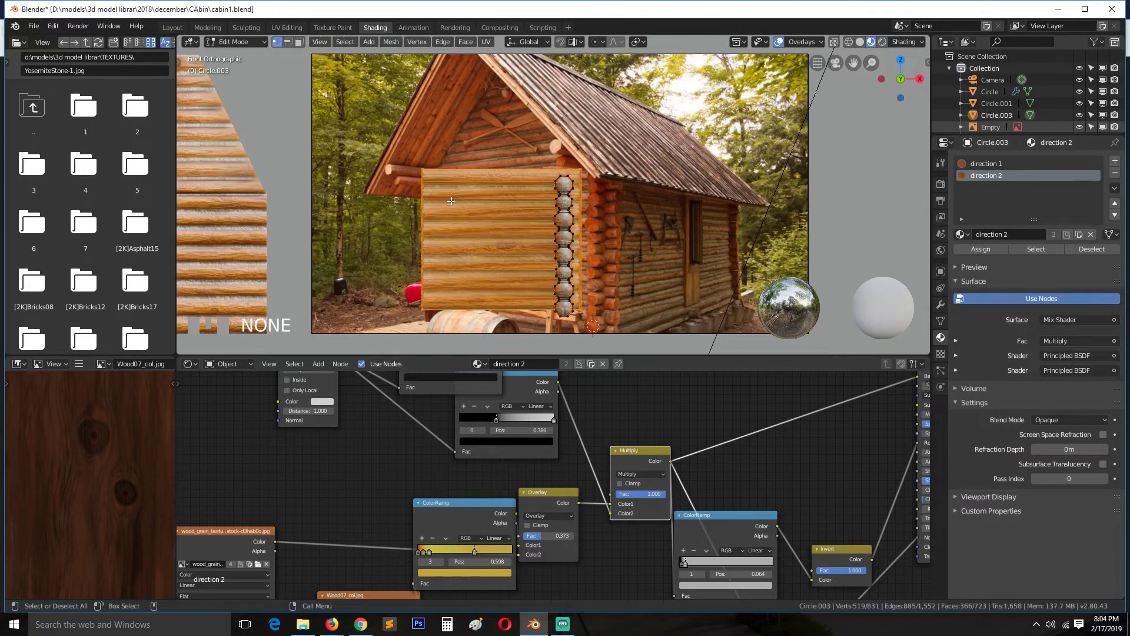
{"action": "left_click", "coordinate": [414, 195]}
{"action": "key", "text": "alt+a"}
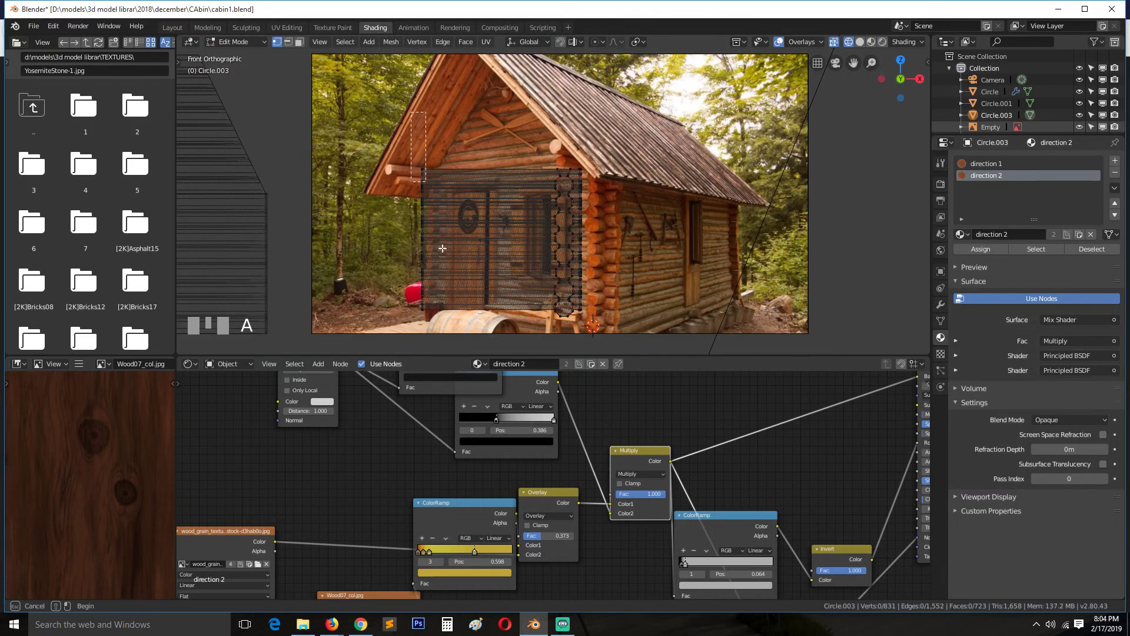
{"action": "key", "text": "b"}
{"action": "left_click_drag", "start_coordinate": [418, 163], "coordinate": [492, 315]}
{"action": "key", "text": "g"}
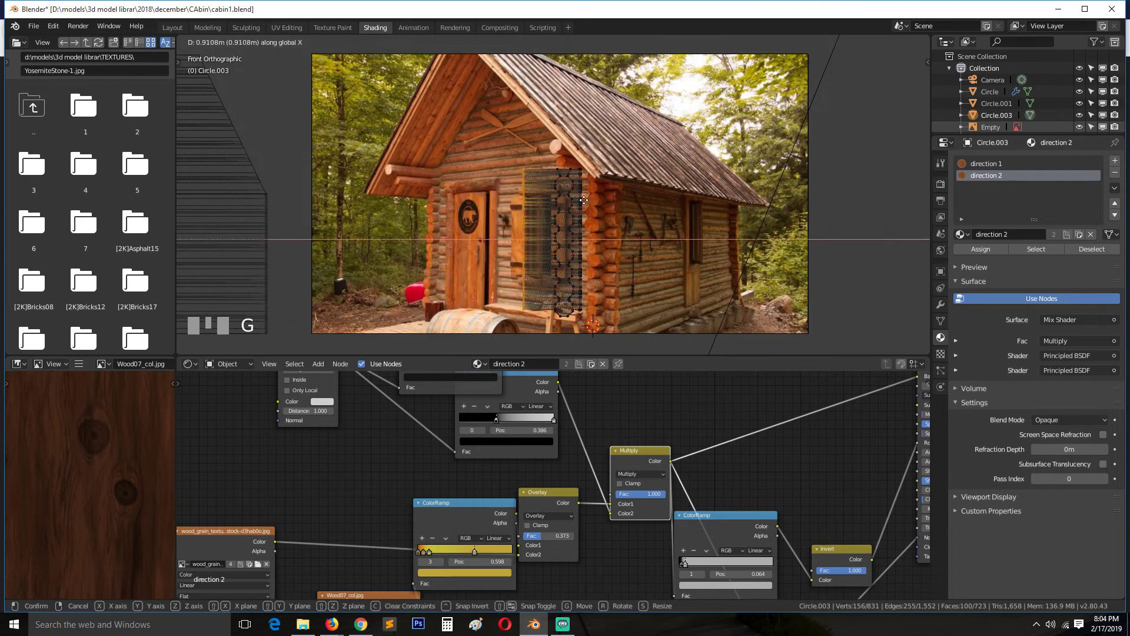
{"action": "left_click", "coordinate": [606, 196]}
Step: Shorten the corner object's side logs by moving their far end vertices about -1.05 m along Y
{"action": "key", "text": "alt+a"}
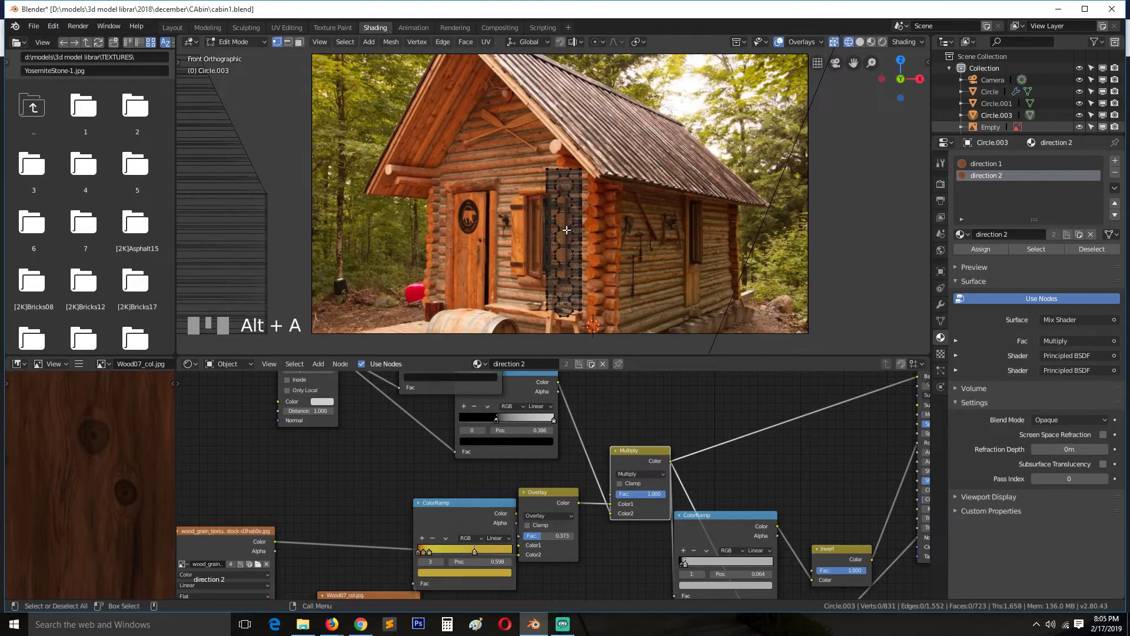
{"action": "scroll", "coordinate": [510, 240], "scroll_direction": "up", "scroll_amount": 3}
{"action": "key", "text": "grave"}
{"action": "middle_click_drag", "start_coordinate": [618, 245], "coordinate": [574, 251]}
{"action": "scroll", "coordinate": [599, 244], "scroll_direction": "down", "scroll_amount": 1}
{"action": "key", "text": "KP_3"}
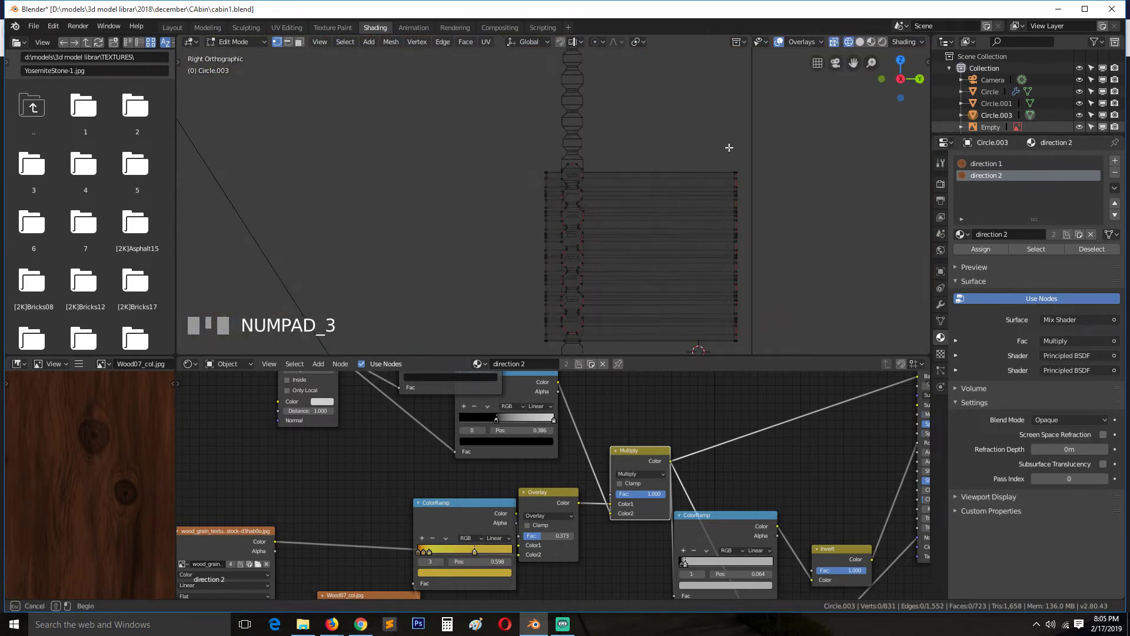
{"action": "key", "text": "b"}
{"action": "left_click_drag", "start_coordinate": [723, 110], "coordinate": [807, 353]}
{"action": "key", "text": "g"}
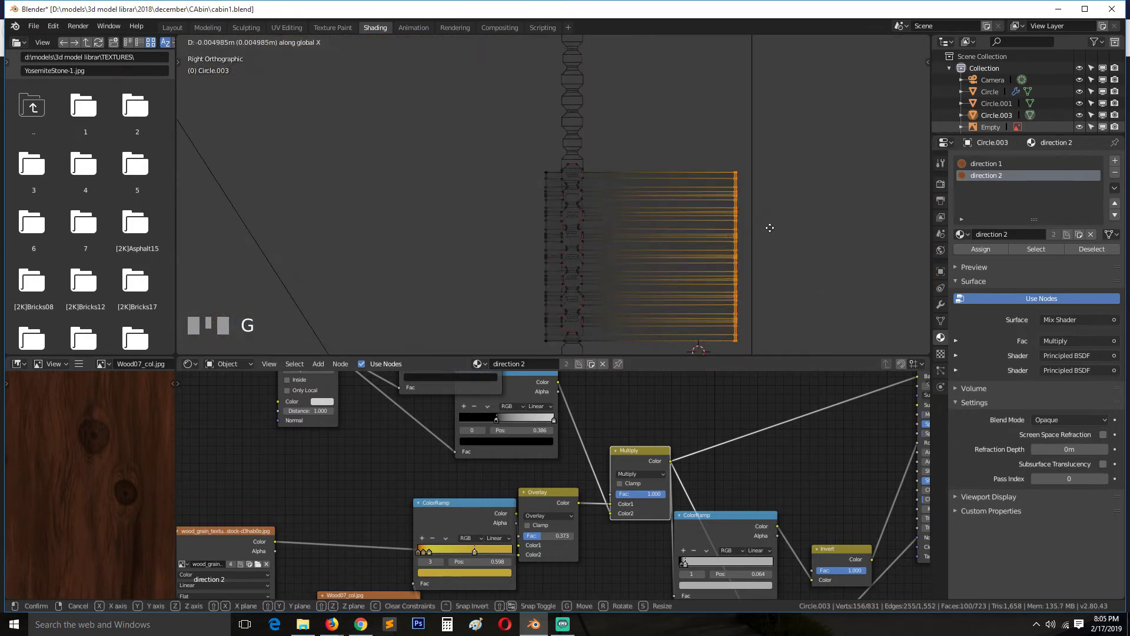
{"action": "key", "text": "y"}
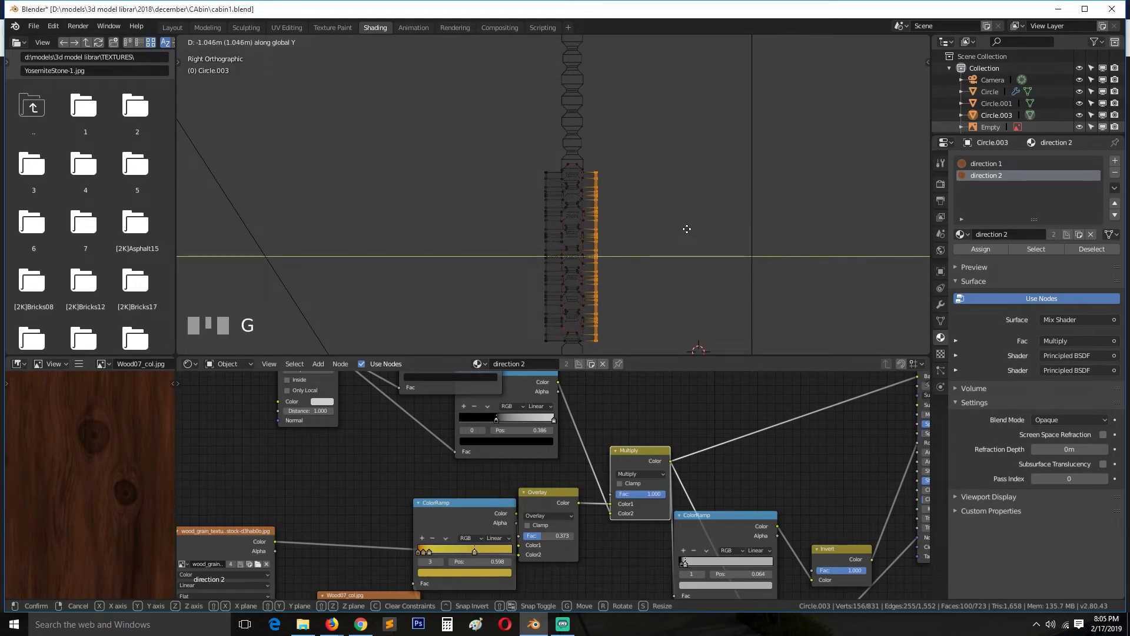
{"action": "left_click", "coordinate": [687, 229]}
{"action": "key", "text": "Tab"}
Step: Check the shortened log corner's shape, select it in the front view and display it with LookDev material shading
{"action": "key", "text": "grave"}
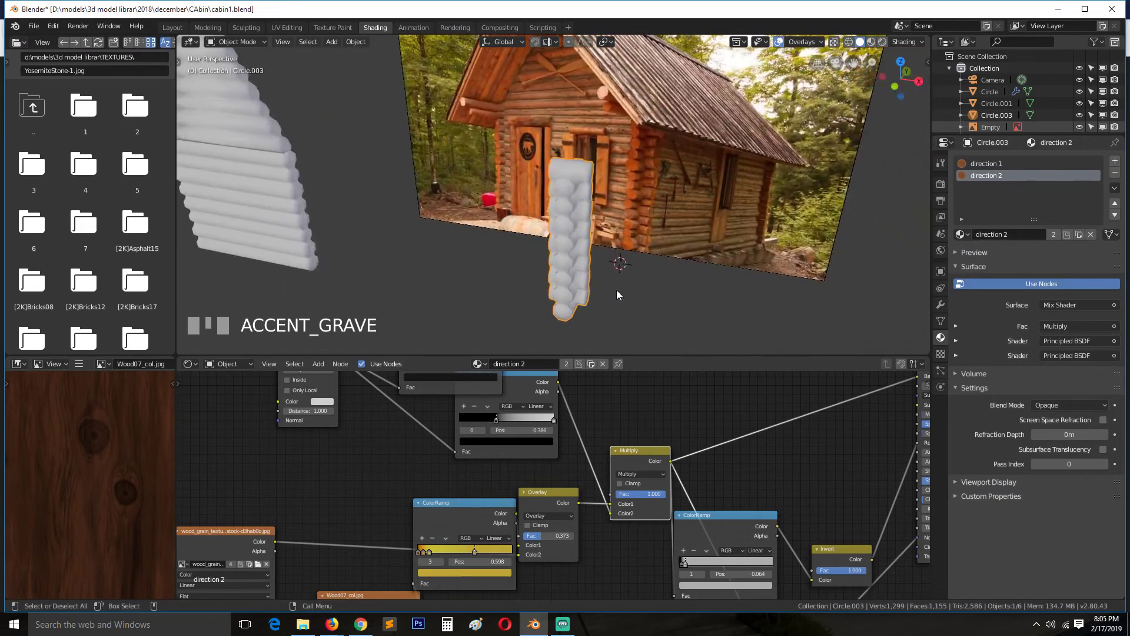
{"action": "key", "text": "alt+a"}
{"action": "key", "text": "grave"}
{"action": "scroll", "coordinate": [581, 263], "scroll_direction": "down", "scroll_amount": 2}
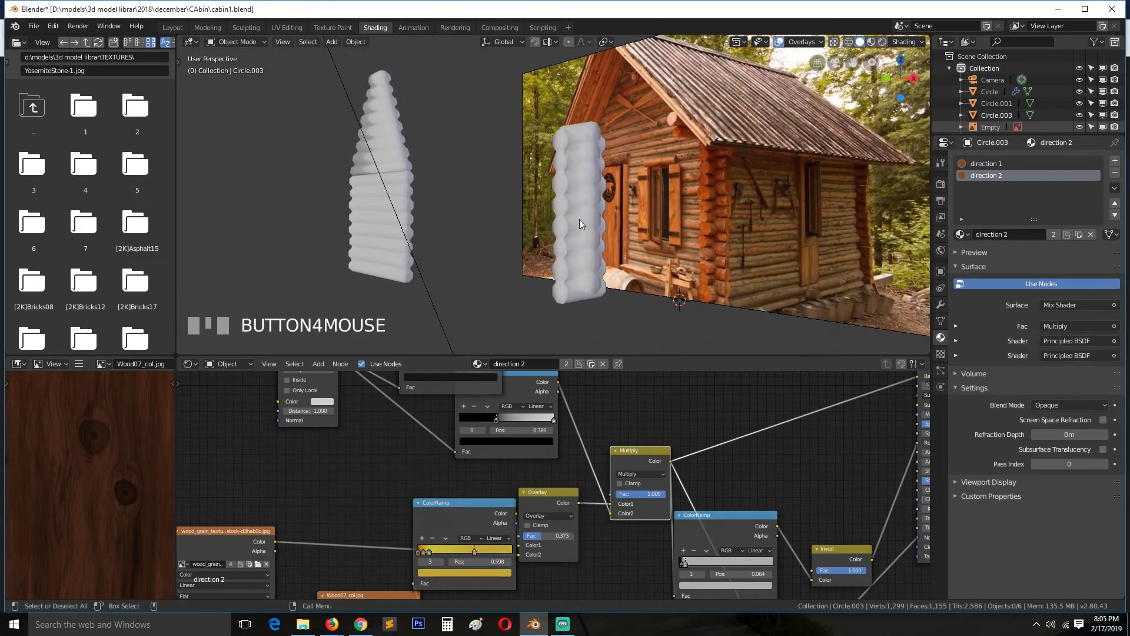
{"action": "key", "text": "grave"}
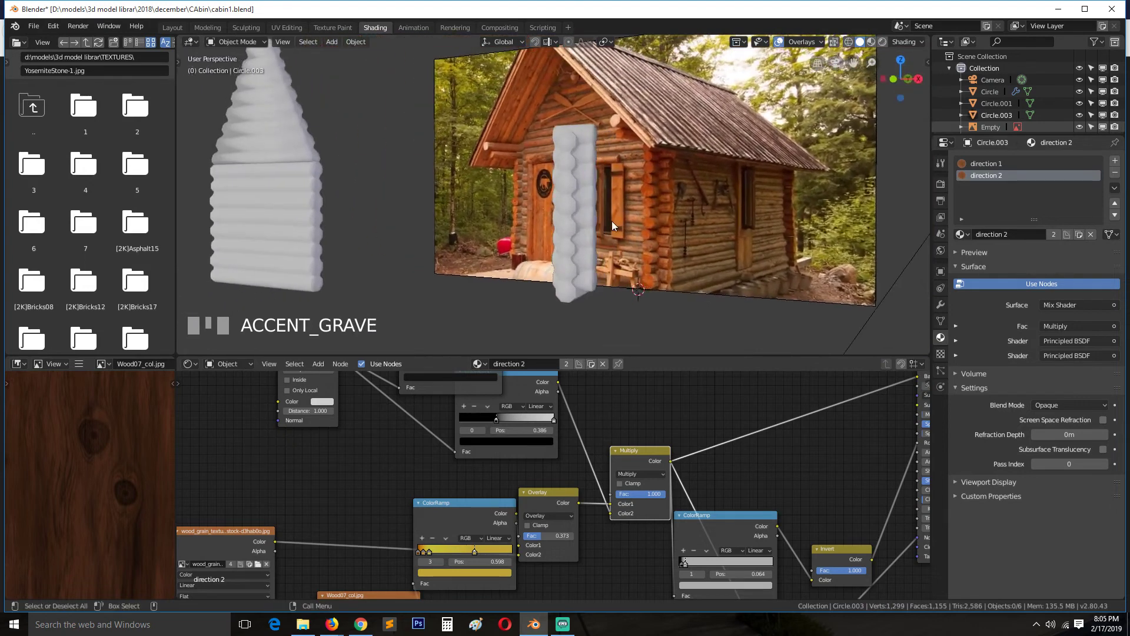
{"action": "key", "text": "Tab"}
{"action": "scroll", "coordinate": [610, 281], "scroll_direction": "up", "scroll_amount": 3}
{"action": "key", "text": "Tab"}
{"action": "scroll", "coordinate": [609, 276], "scroll_direction": "down", "scroll_amount": 3}
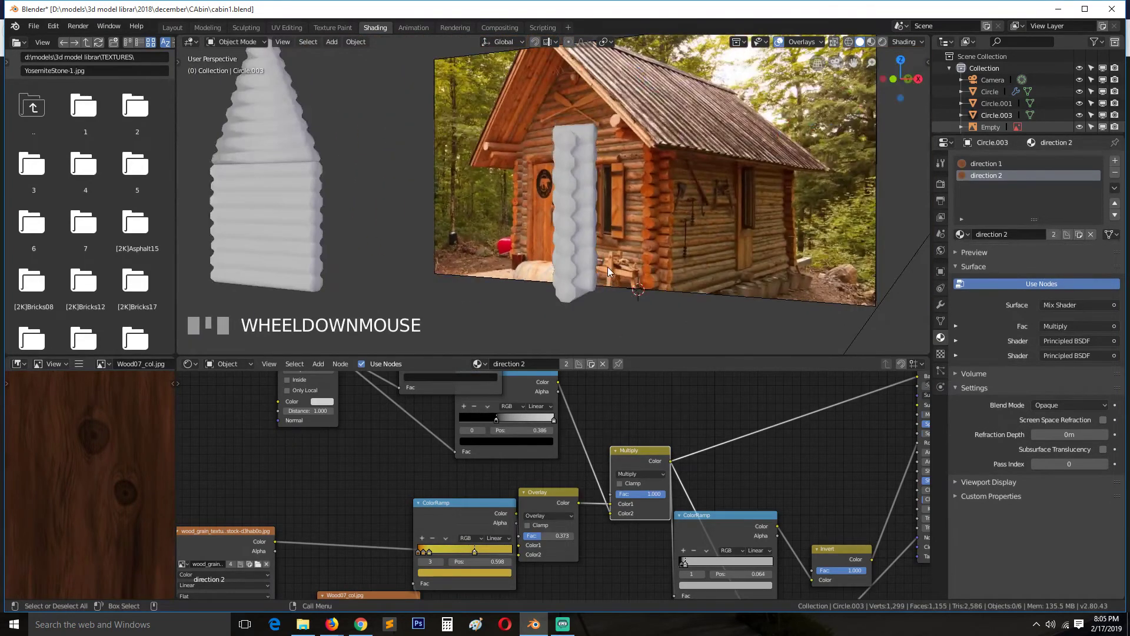
{"action": "key", "text": "KP_1"}
{"action": "left_click", "coordinate": [585, 230]}
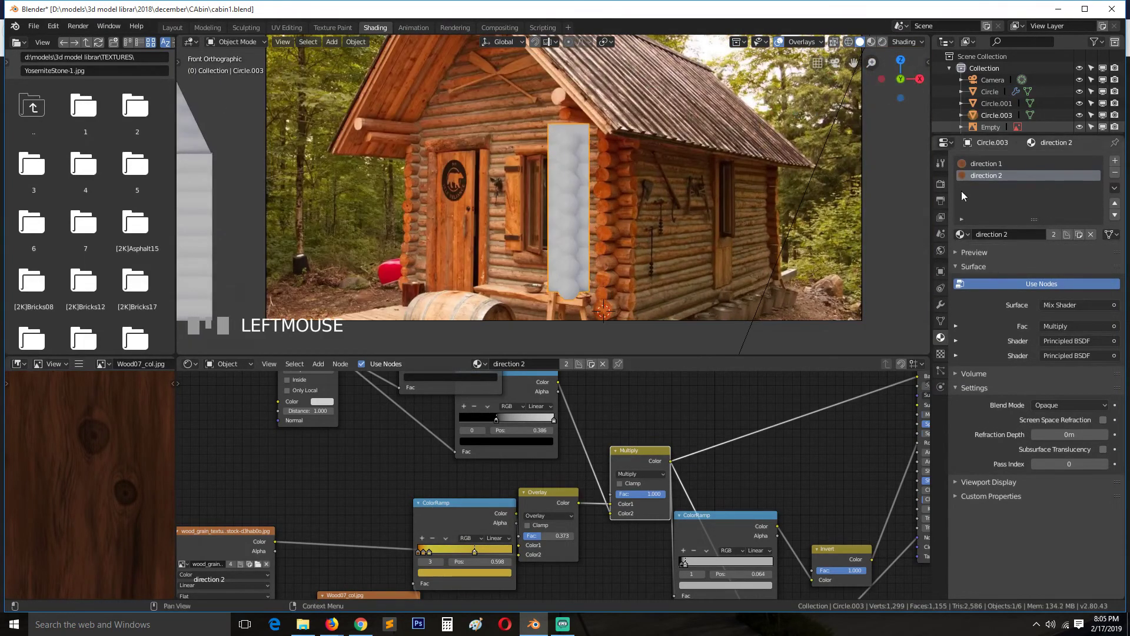
{"action": "left_click", "coordinate": [871, 41]}
Step: Examine the wood texture on the shortened log corner from the front, in perspective and from the right
{"action": "scroll", "coordinate": [575, 237], "scroll_direction": "up", "scroll_amount": 3}
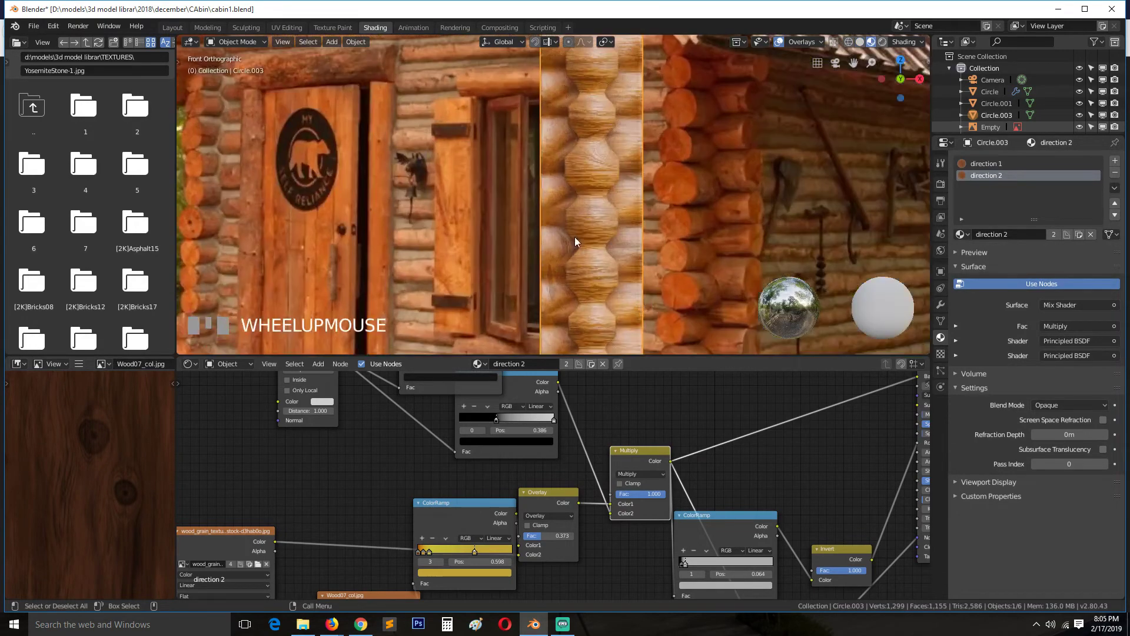
{"action": "key", "text": "shift+grave"}
{"action": "middle_click_drag", "start_coordinate": [514, 269], "coordinate": [620, 286]}
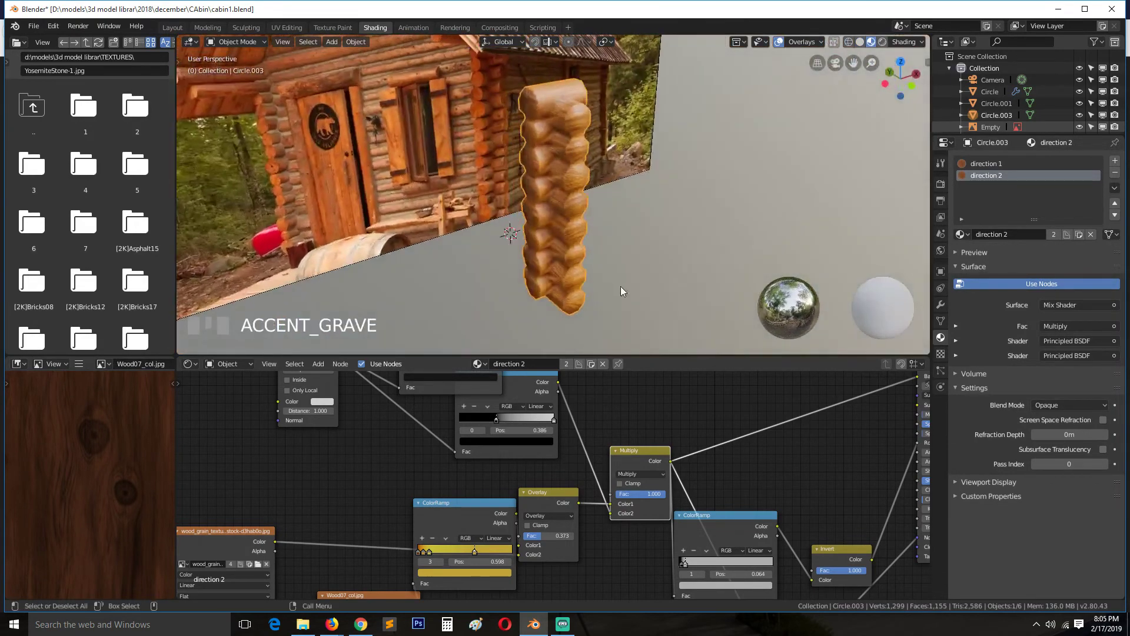
{"action": "scroll", "coordinate": [613, 270], "scroll_direction": "up", "scroll_amount": 3}
{"action": "middle_click_drag", "start_coordinate": [601, 245], "coordinate": [501, 279]}
{"action": "scroll", "coordinate": [652, 242], "scroll_direction": "down", "scroll_amount": 3}
{"action": "key", "text": "alt+a"}
{"action": "left_click", "coordinate": [574, 241]}
{"action": "scroll", "coordinate": [499, 280], "scroll_direction": "down", "scroll_amount": 3}
{"action": "key", "text": "KP_3"}
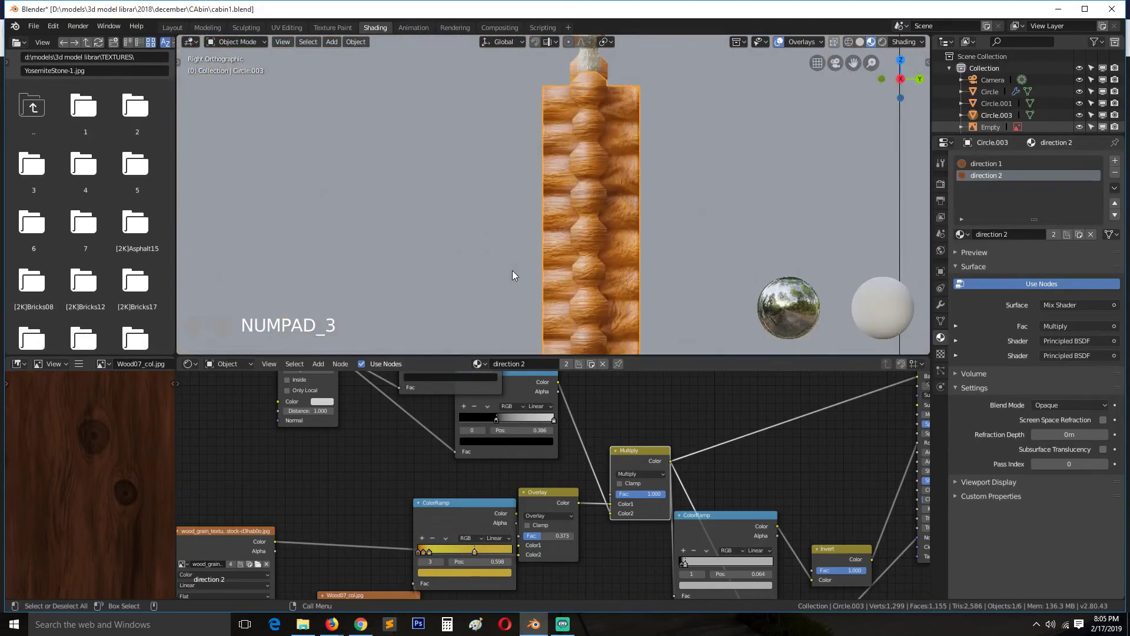
Step: Move the log corner in the front view from the reference cabin to beside the gabled log wall
{"action": "key", "text": "KP_1"}
{"action": "scroll", "coordinate": [524, 269], "scroll_direction": "down", "scroll_amount": 2}
{"action": "key", "text": "g"}
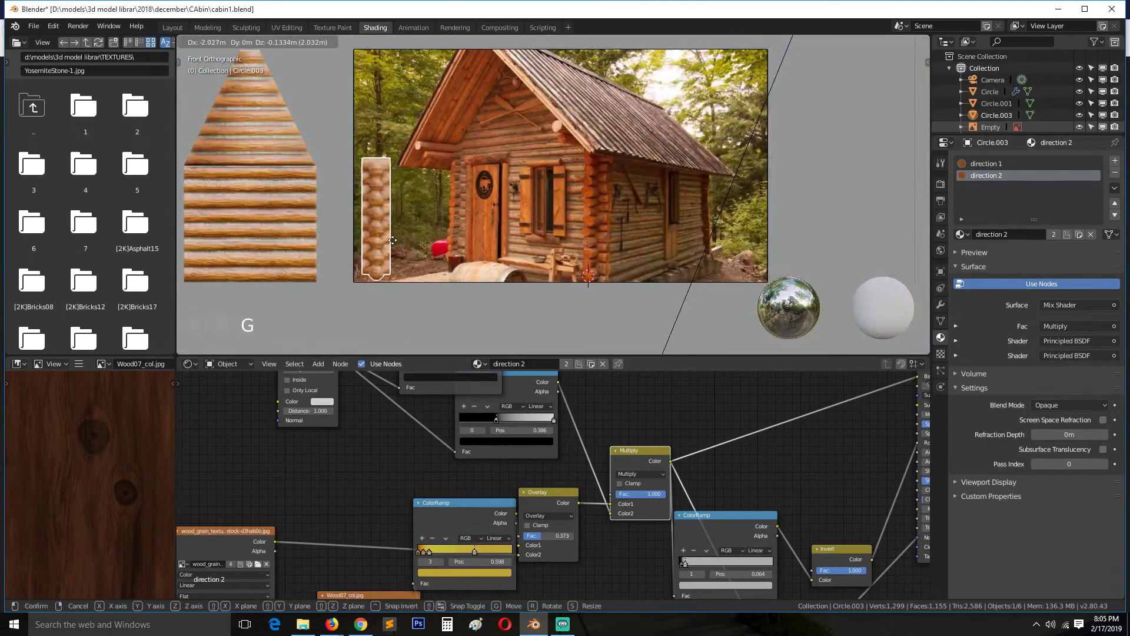
{"action": "left_click", "coordinate": [365, 252]}
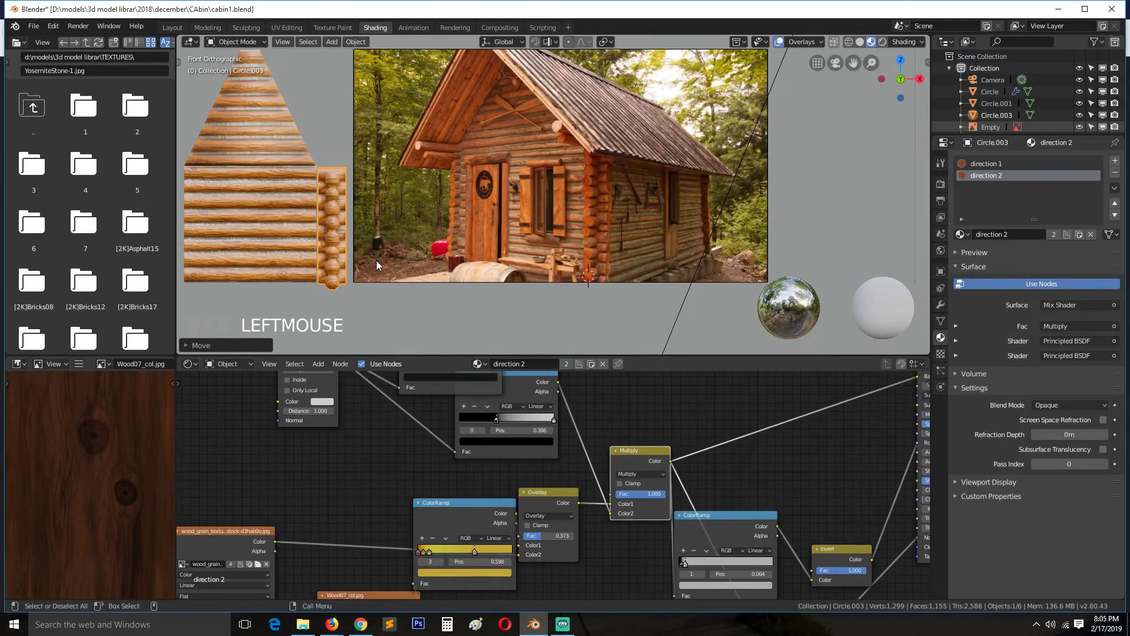
Step: Nudge the log corner flush against the gabled wall's edge with its logs lined up, and save the file
{"action": "key", "text": "KP_Decimal"}
{"action": "scroll", "coordinate": [525, 252], "scroll_direction": "up", "scroll_amount": 2}
{"action": "middle_click_drag", "start_coordinate": [525, 252], "coordinate": [538, 327]}
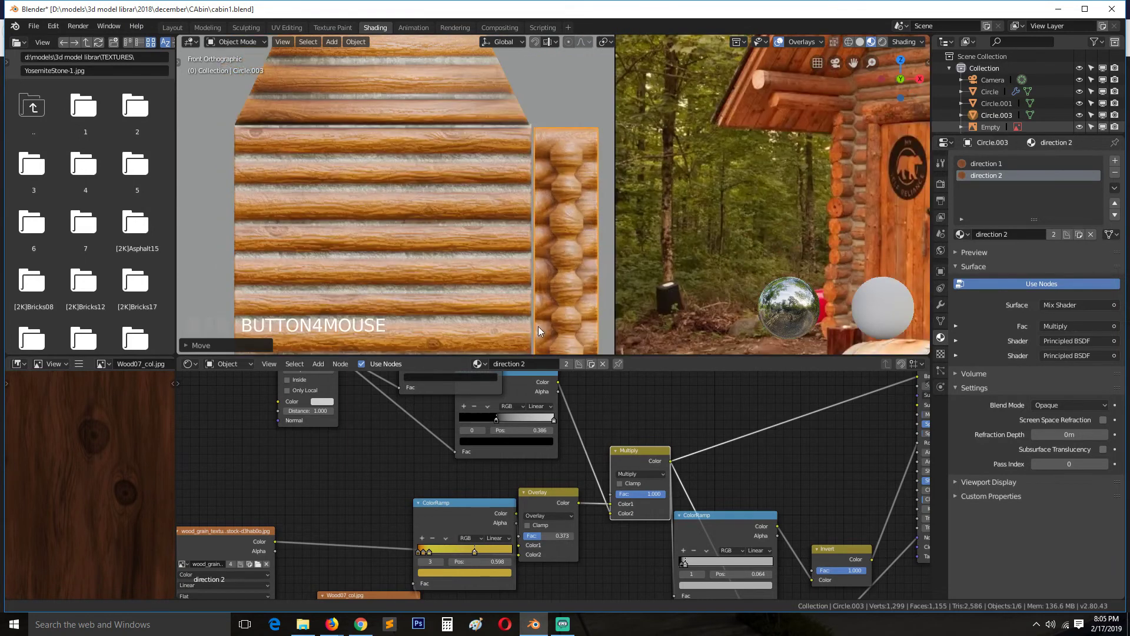
{"action": "scroll", "coordinate": [566, 275], "scroll_direction": "up", "scroll_amount": 2}
{"action": "key", "text": "g"}
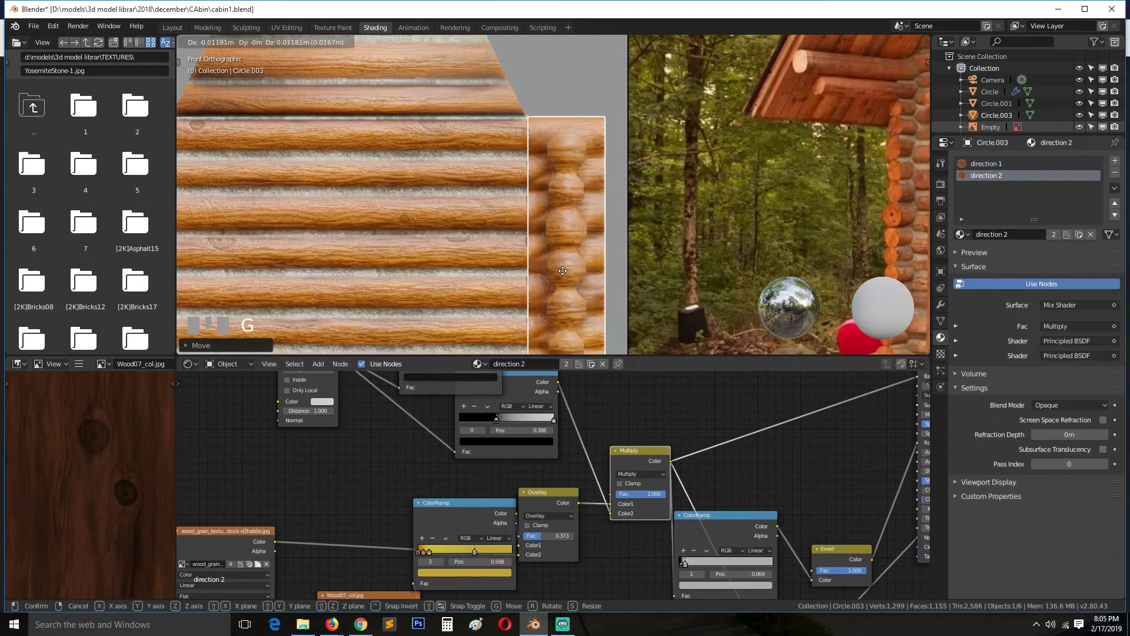
{"action": "left_click", "coordinate": [561, 276]}
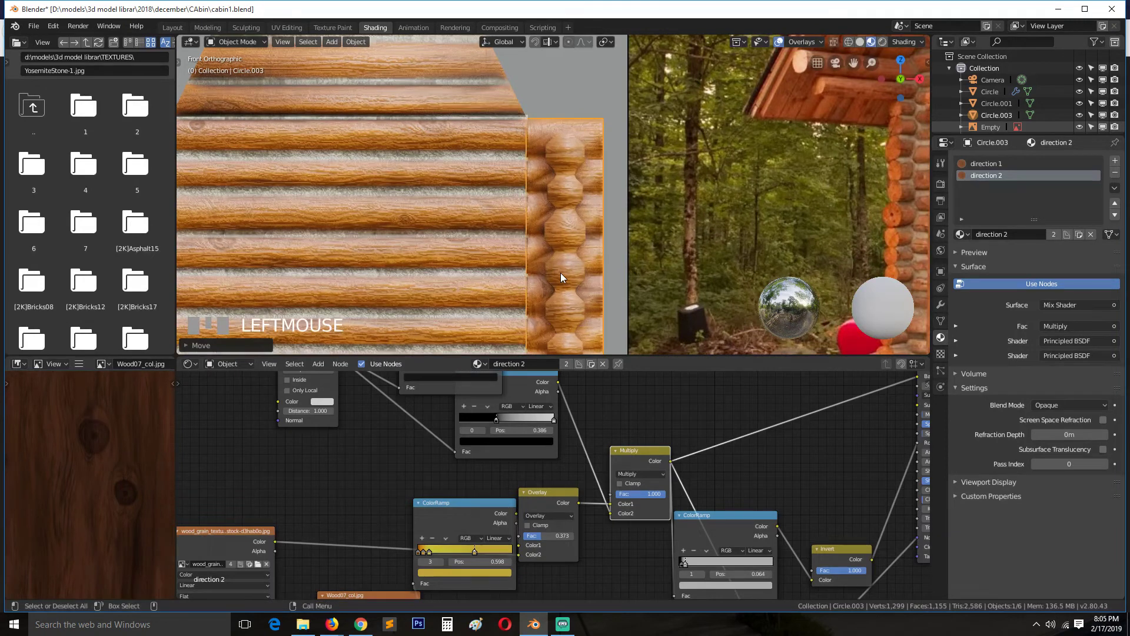
{"action": "key", "text": "ctrl+s"}
Step: Preview direction 2's lower Principled BSDF on its own and reconnect the Mix Shader to the material output
{"action": "scroll", "coordinate": [612, 264], "scroll_direction": "down", "scroll_amount": 3}
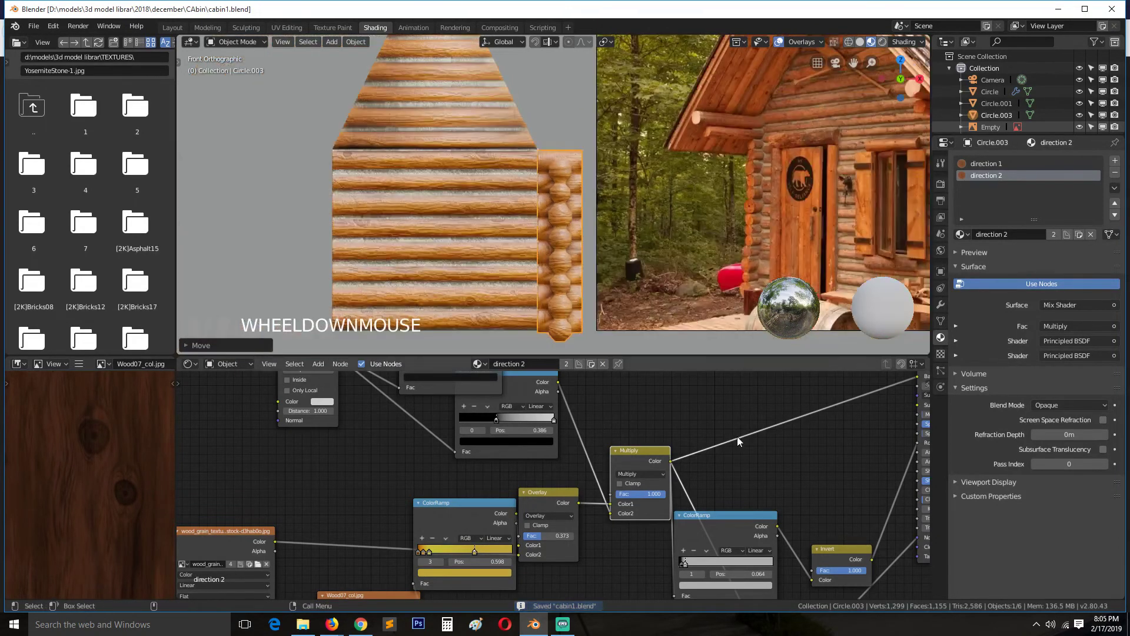
{"action": "middle_click_drag", "start_coordinate": [736, 442], "coordinate": [517, 508]}
{"action": "left_click", "coordinate": [722, 415], "text": "ctrl+shift"}
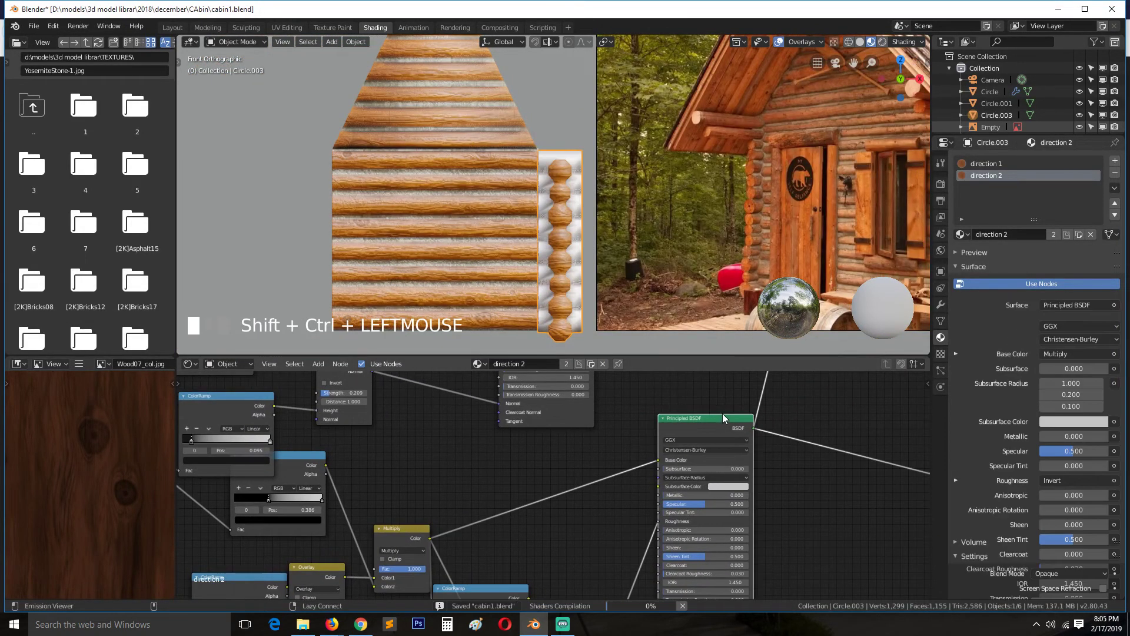
{"action": "scroll", "coordinate": [687, 445], "scroll_direction": "down", "scroll_amount": 5}
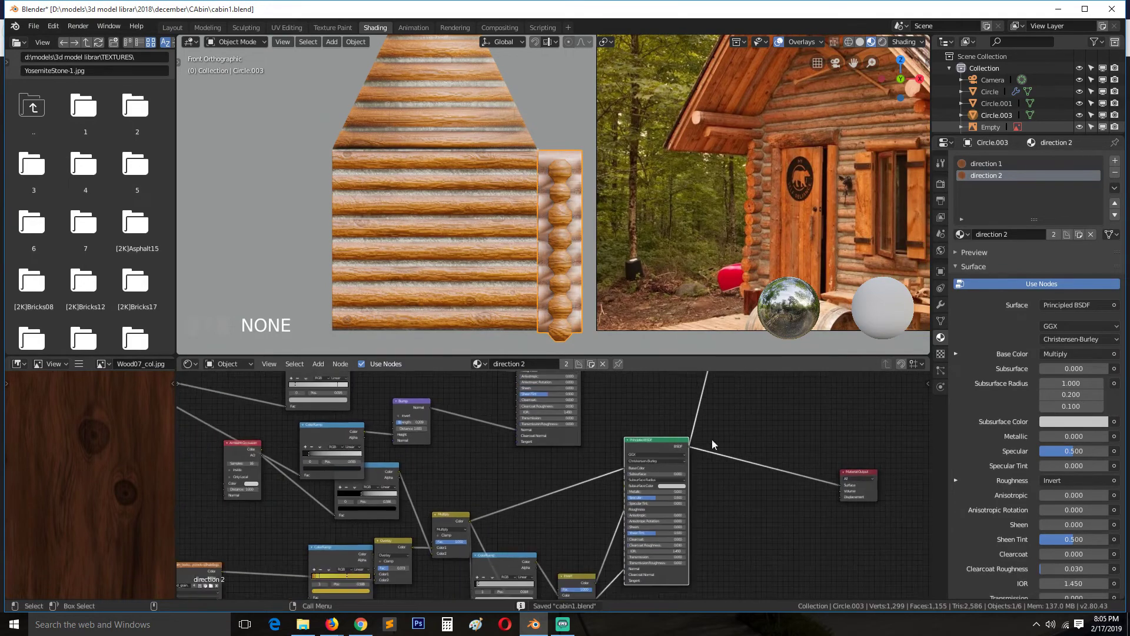
{"action": "middle_click_drag", "start_coordinate": [736, 441], "coordinate": [565, 515]}
{"action": "middle_click_drag", "start_coordinate": [588, 457], "coordinate": [510, 524]}
{"action": "left_click", "coordinate": [494, 419], "text": "ctrl+shift"}
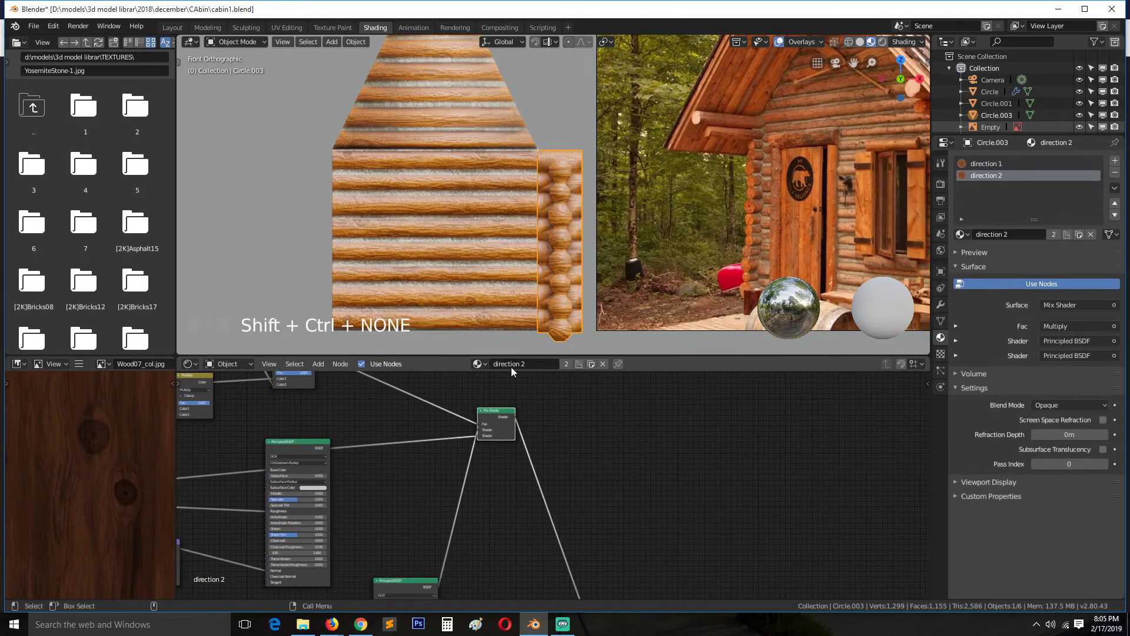
Step: Save the file and inspect the log corner and its joint with the wall up close from several angles
{"action": "scroll", "coordinate": [560, 236], "scroll_direction": "up", "scroll_amount": 1}
{"action": "scroll", "coordinate": [561, 236], "scroll_direction": "up", "scroll_amount": 4}
{"action": "middle_click_drag", "start_coordinate": [524, 271], "coordinate": [451, 295]}
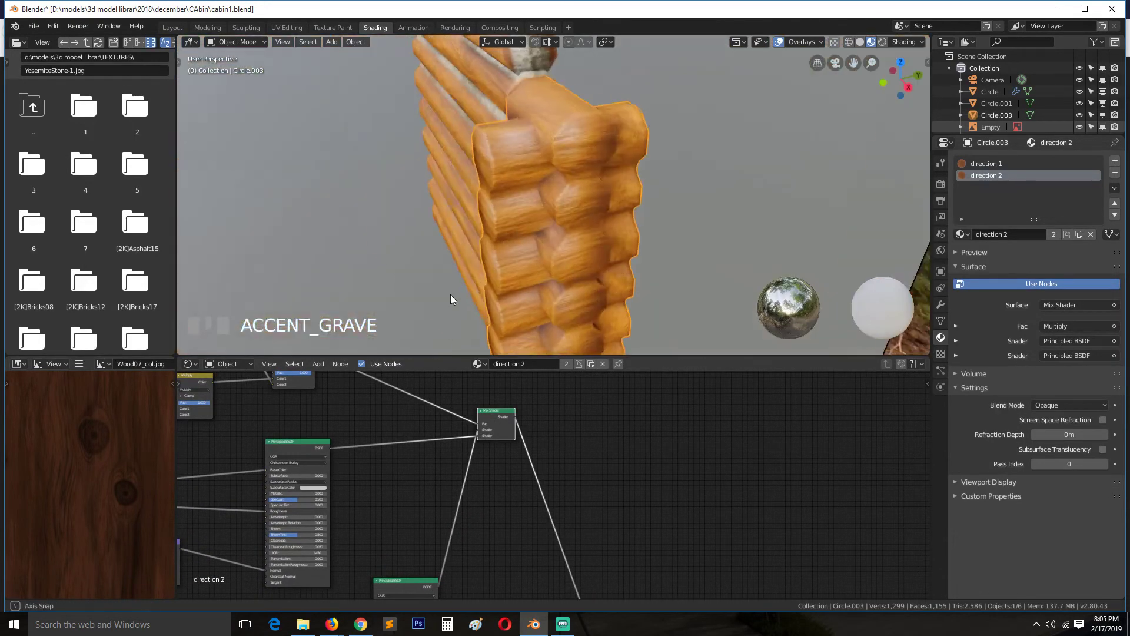
{"action": "left_click", "coordinate": [603, 214]}
{"action": "key", "text": "ctrl+s"}
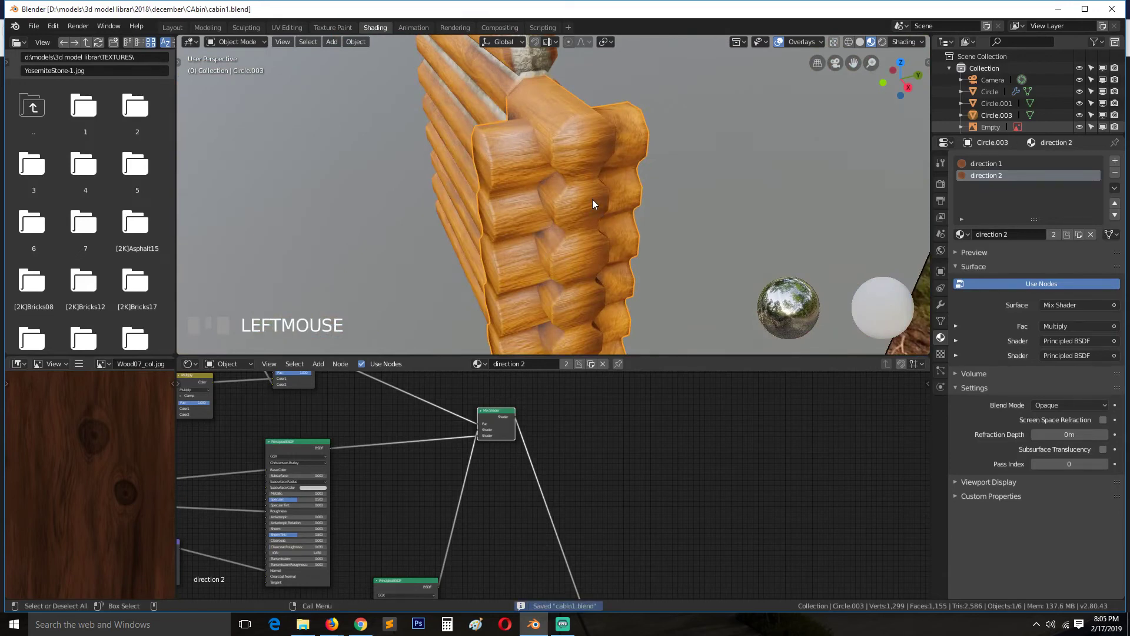
{"action": "key", "text": "shift+grave"}
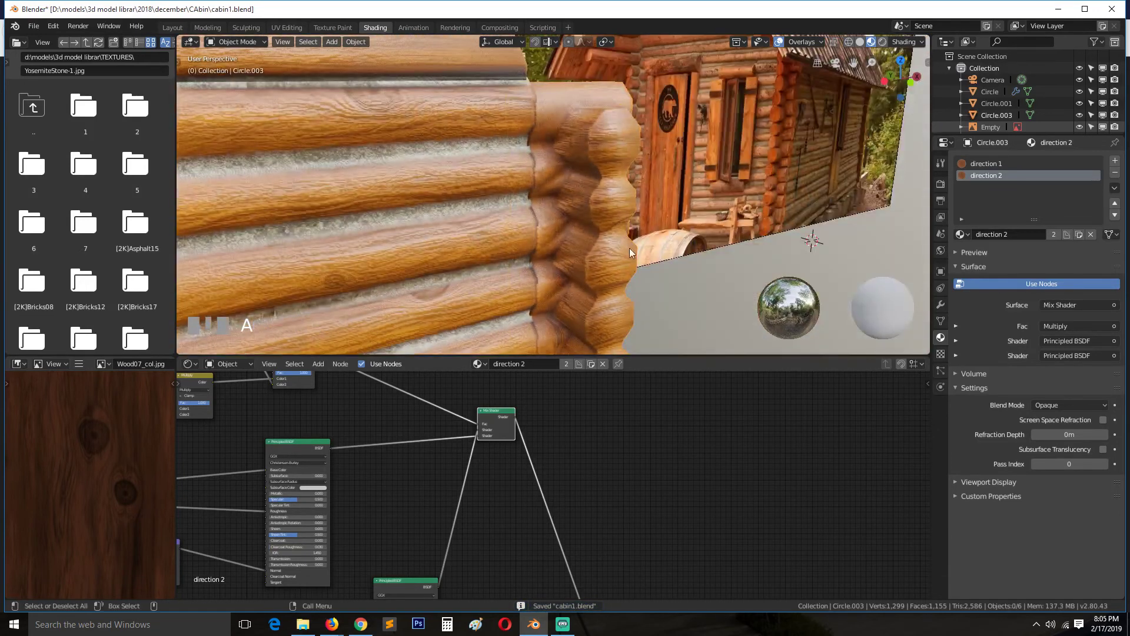
{"action": "left_click", "coordinate": [628, 246]}
{"action": "key", "text": "shift+grave"}
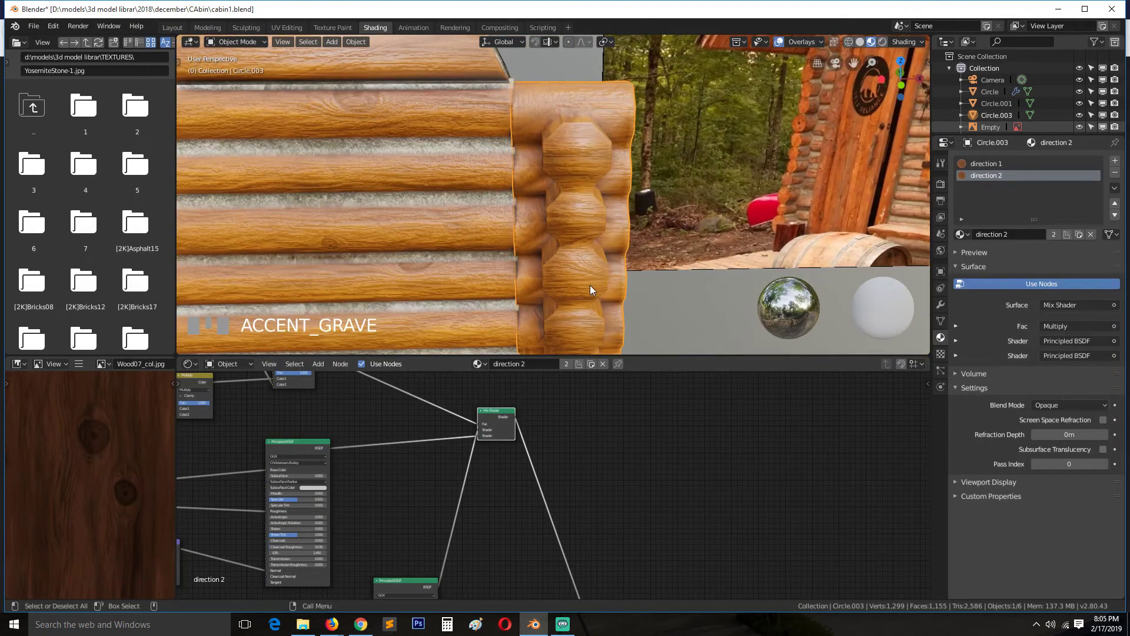
{"action": "scroll", "coordinate": [589, 275], "scroll_direction": "down", "scroll_amount": 2}
Step: In the direction 1 material, move the light stop to 0.823 on the ColorRamp feeding the first Multiply's Color2
{"action": "scroll", "coordinate": [498, 454], "scroll_direction": "down", "scroll_amount": 2}
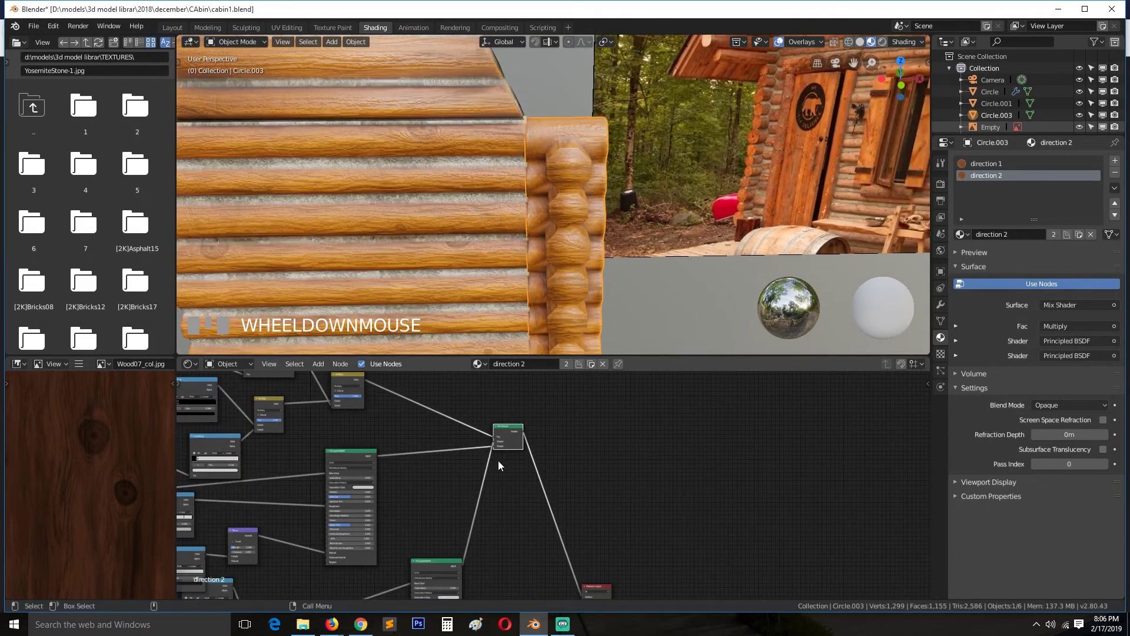
{"action": "middle_click_drag", "start_coordinate": [524, 464], "coordinate": [807, 412]}
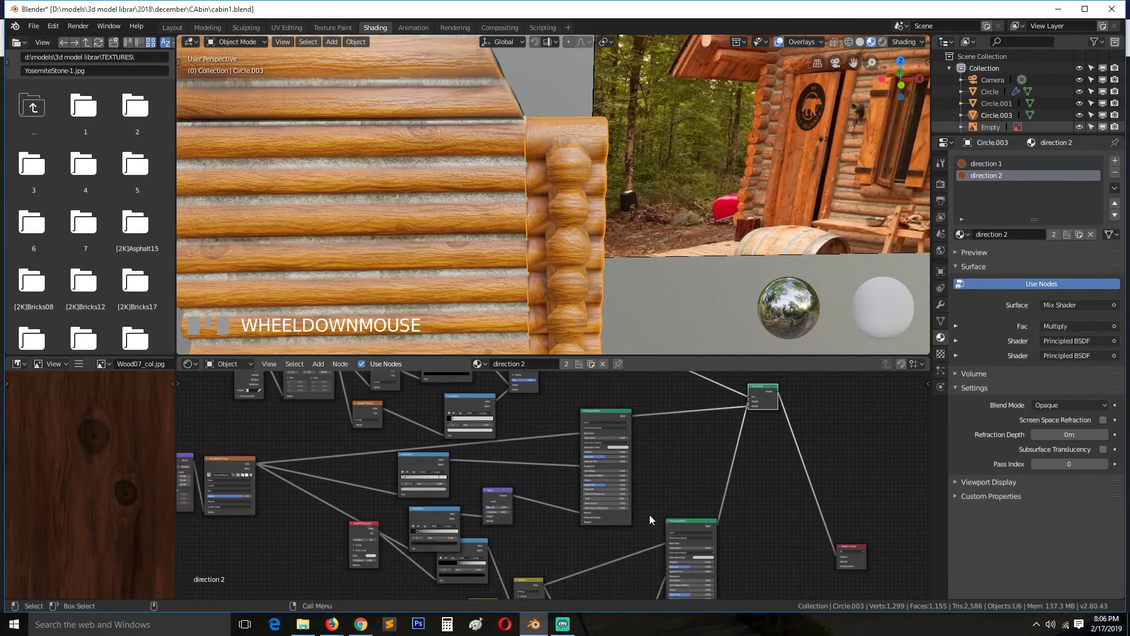
{"action": "middle_click_drag", "start_coordinate": [649, 515], "coordinate": [687, 496]}
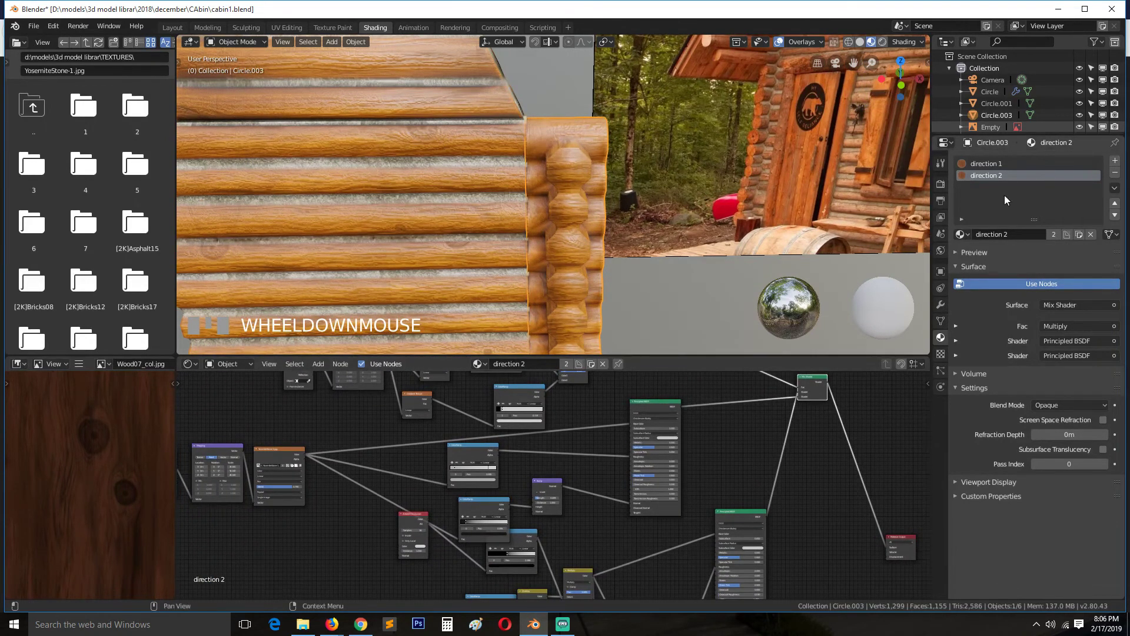
{"action": "left_click", "coordinate": [1007, 164]}
{"action": "middle_click_drag", "start_coordinate": [705, 445], "coordinate": [667, 566]}
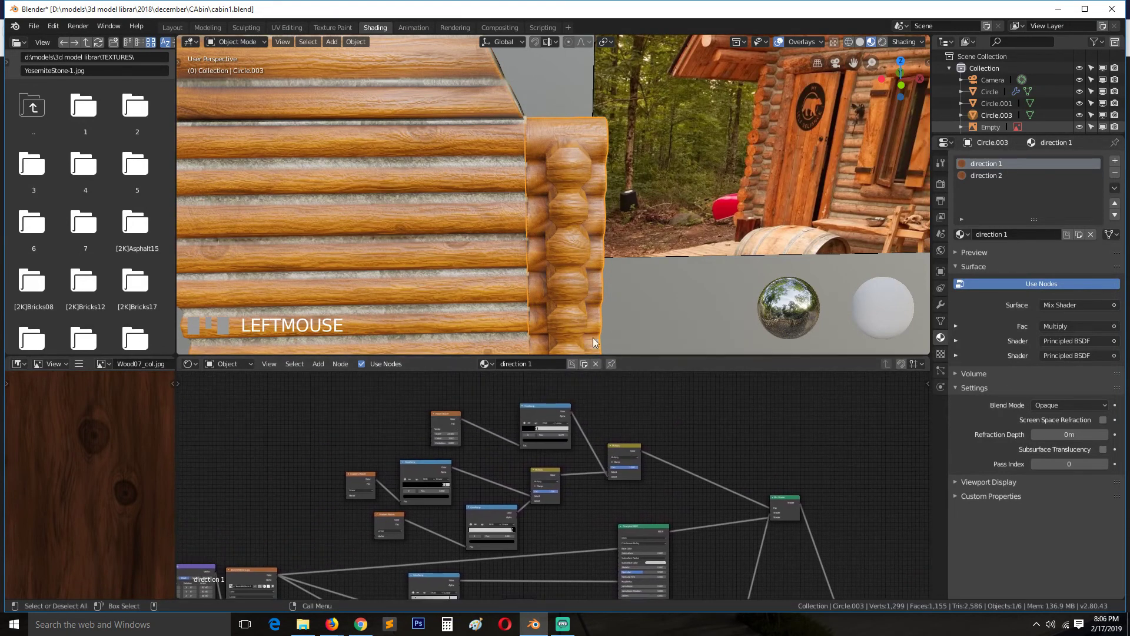
{"action": "scroll", "coordinate": [593, 337], "scroll_direction": "up", "scroll_amount": 1}
{"action": "scroll", "coordinate": [564, 437], "scroll_direction": "up", "scroll_amount": 6}
{"action": "middle_click_drag", "start_coordinate": [578, 475], "coordinate": [402, 396]}
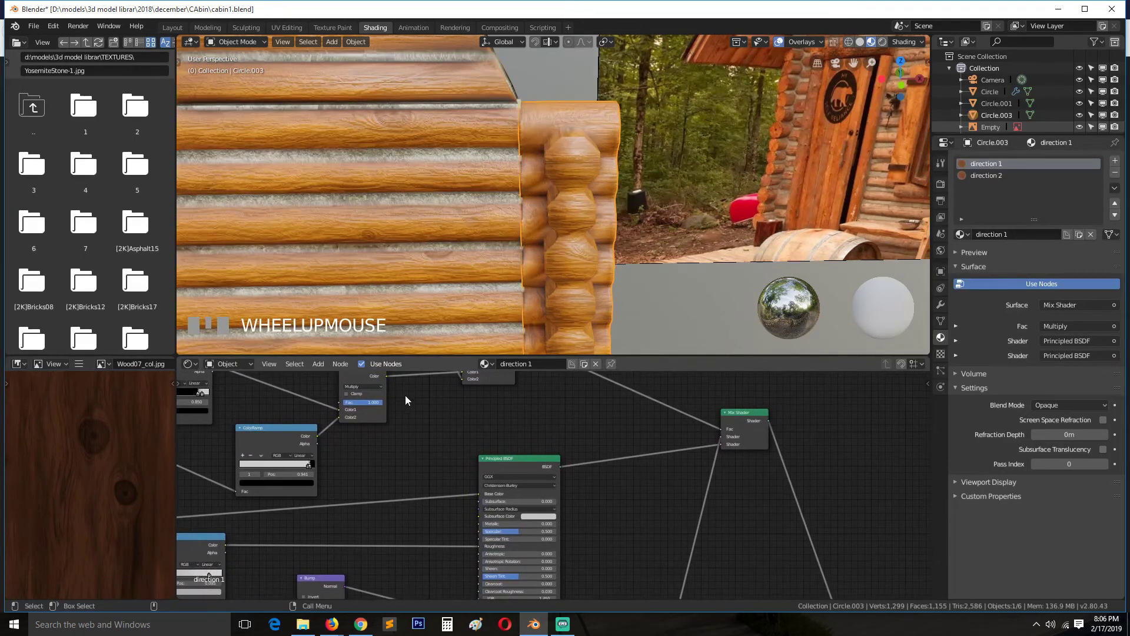
{"action": "middle_click_drag", "start_coordinate": [420, 446], "coordinate": [435, 529]}
{"action": "scroll", "coordinate": [440, 475], "scroll_direction": "up", "scroll_amount": 4}
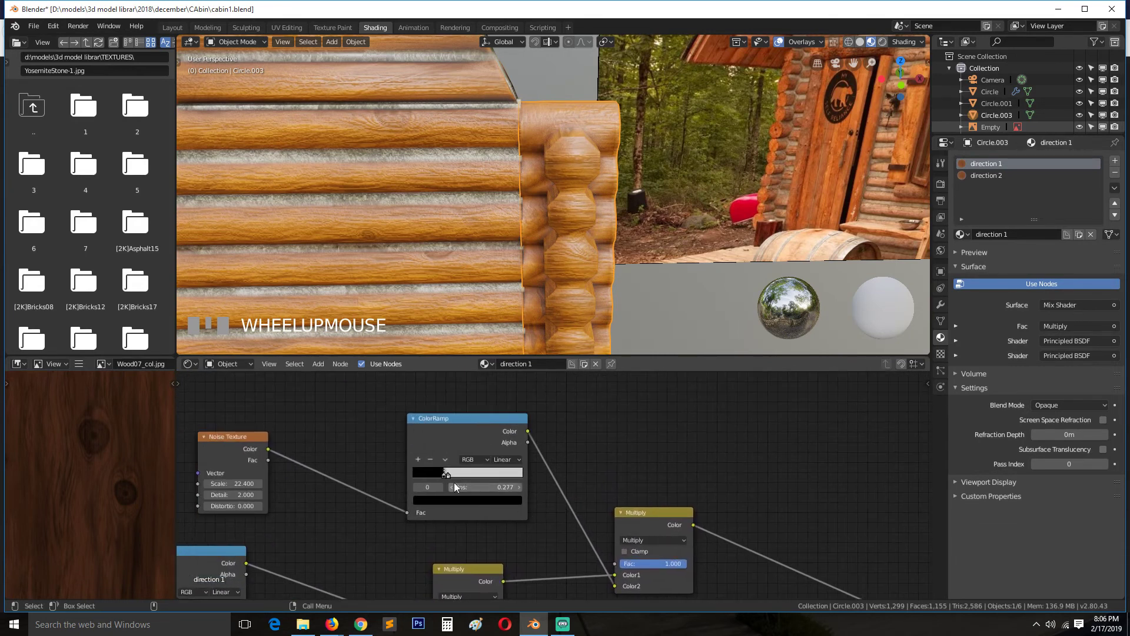
{"action": "middle_click_drag", "start_coordinate": [455, 483], "coordinate": [538, 529]}
{"action": "scroll", "coordinate": [506, 543], "scroll_direction": "up", "scroll_amount": 4}
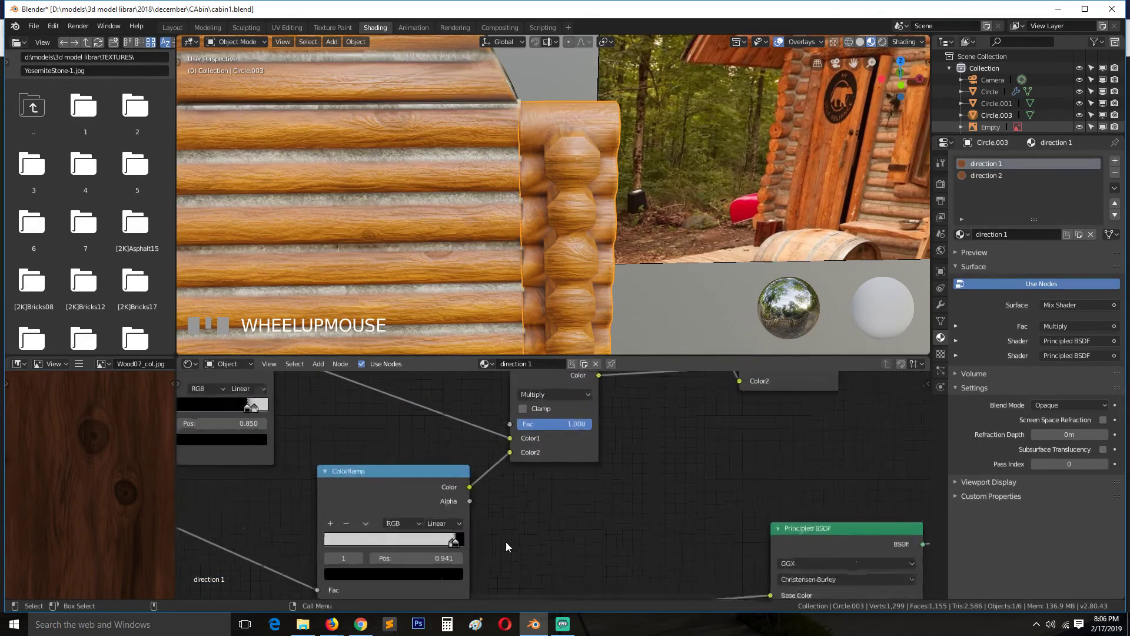
{"action": "left_click", "coordinate": [435, 549]}
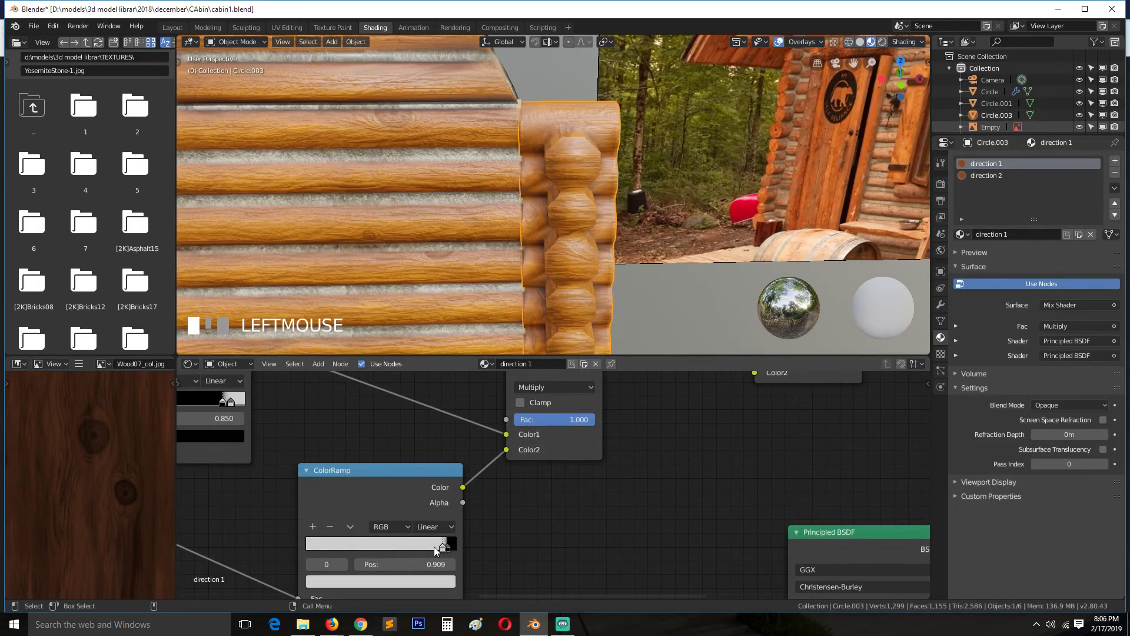
{"action": "key", "text": "shift+grave"}
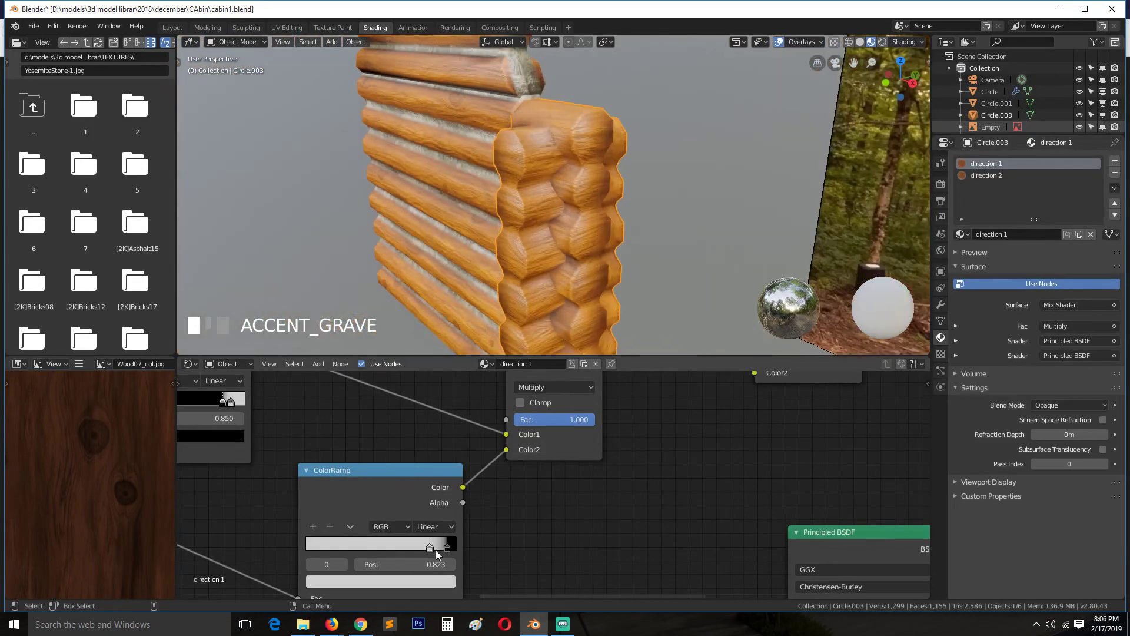
Step: Move the same ColorRamp's black stop to 0.900 and save the file
{"action": "left_click", "coordinate": [445, 547]}
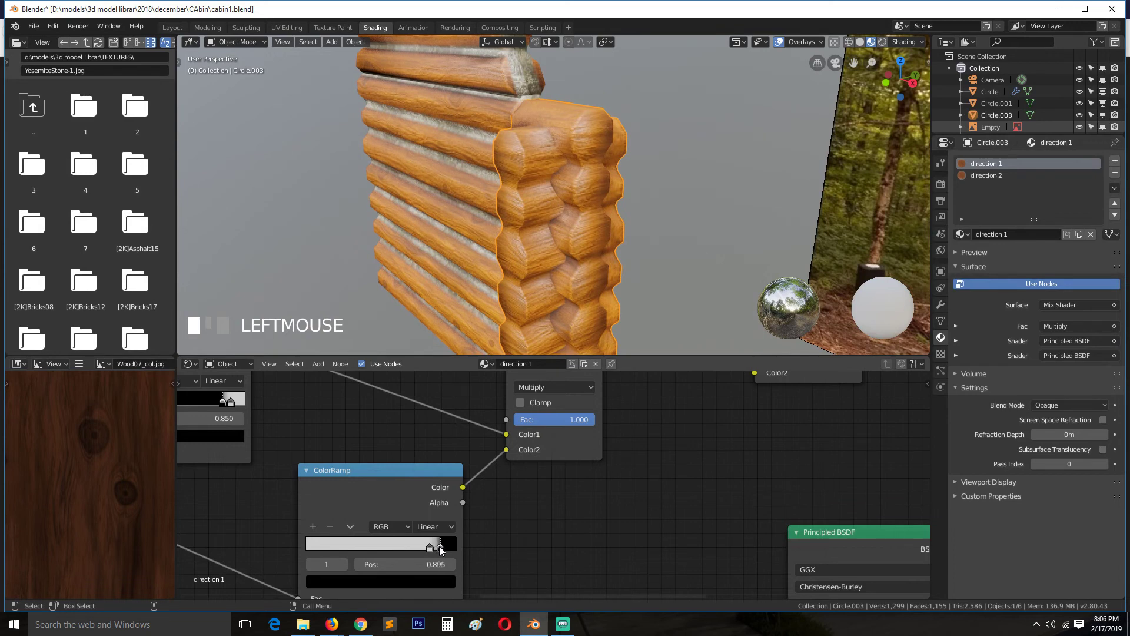
{"action": "key", "text": "ctrl+s"}
{"action": "left_click", "coordinate": [542, 296]}
{"action": "left_click", "coordinate": [581, 276]}
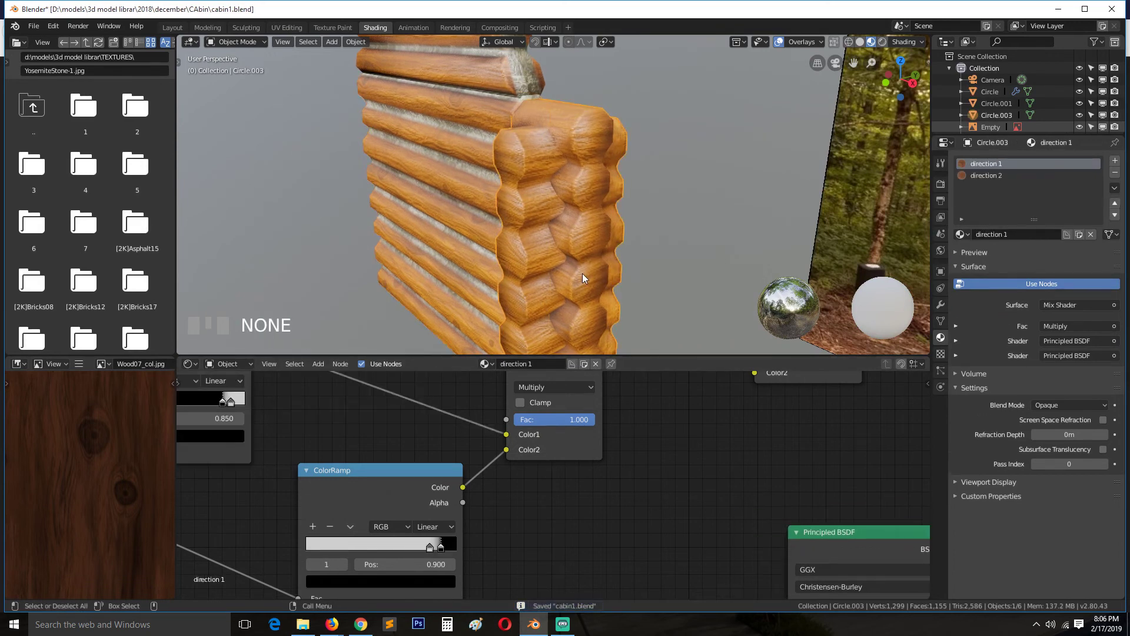
Step: Preview the final Multiply mask of direction 1 on the log corner, check it from several angles, and save the file
{"action": "middle_click_drag", "start_coordinate": [630, 562], "coordinate": [662, 437]}
{"action": "scroll", "coordinate": [638, 474], "scroll_direction": "down", "scroll_amount": 2}
{"action": "middle_click_drag", "start_coordinate": [625, 505], "coordinate": [681, 395]}
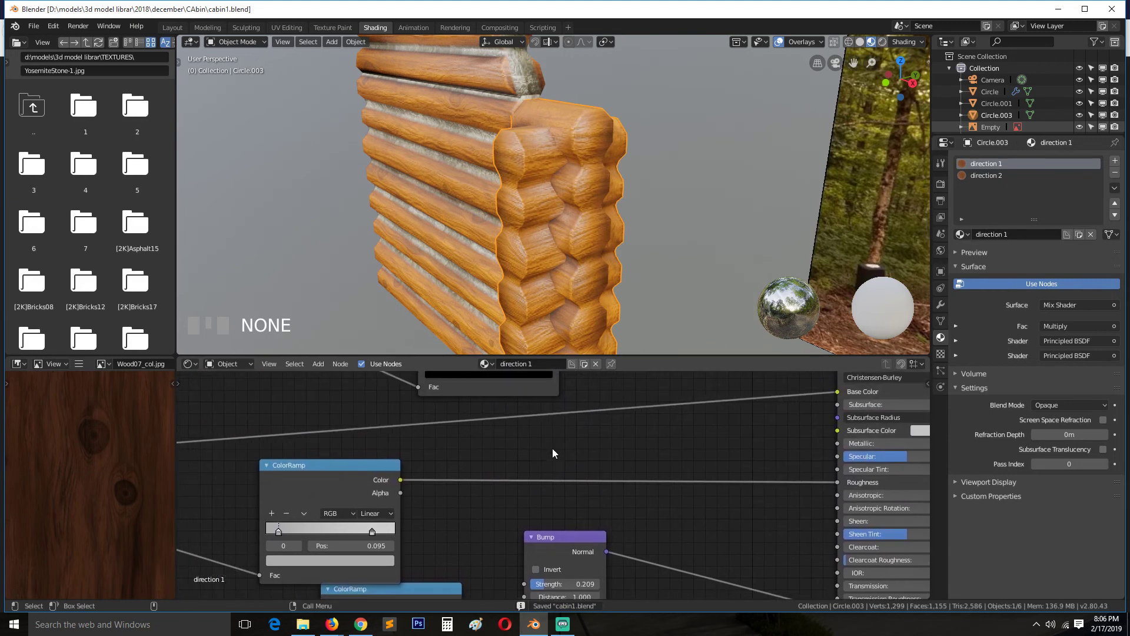
{"action": "middle_click_drag", "start_coordinate": [711, 464], "coordinate": [619, 581]}
{"action": "middle_click_drag", "start_coordinate": [623, 453], "coordinate": [594, 522]}
{"action": "middle_click_drag", "start_coordinate": [562, 443], "coordinate": [351, 546]}
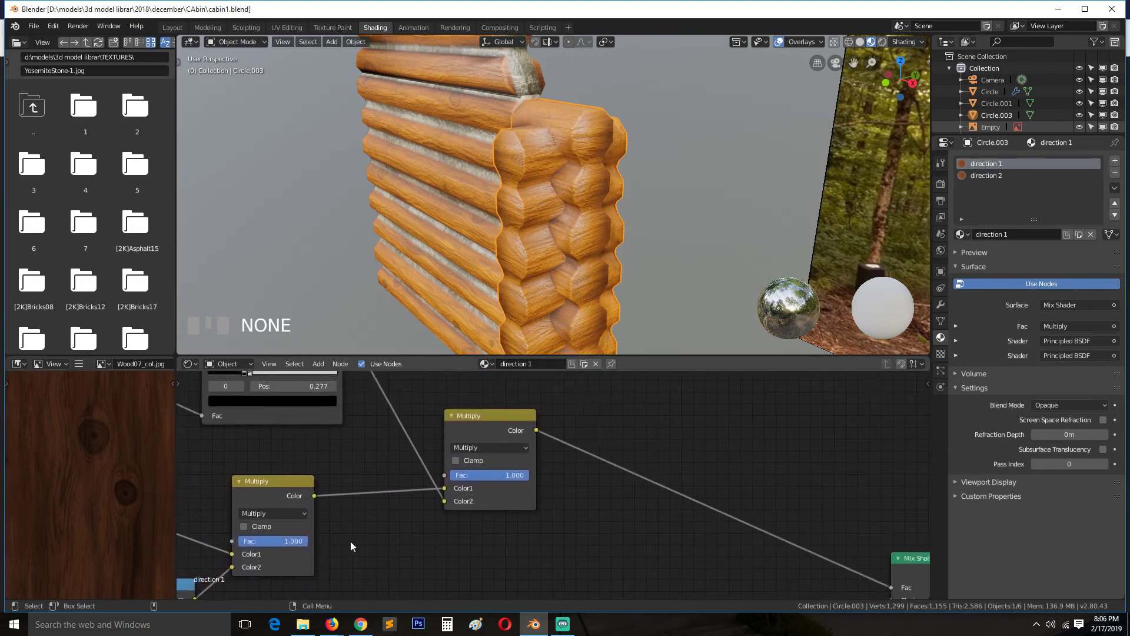
{"action": "left_click", "coordinate": [496, 429], "text": "ctrl+shift"}
{"action": "key", "text": "grave"}
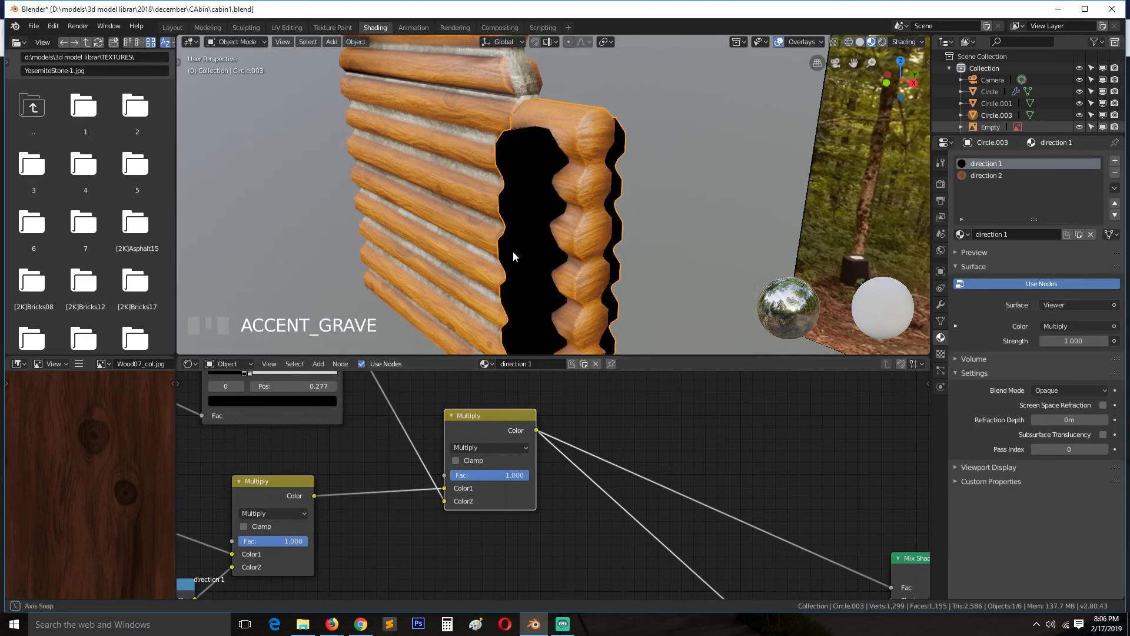
{"action": "middle_click_drag", "start_coordinate": [514, 252], "coordinate": [524, 302]}
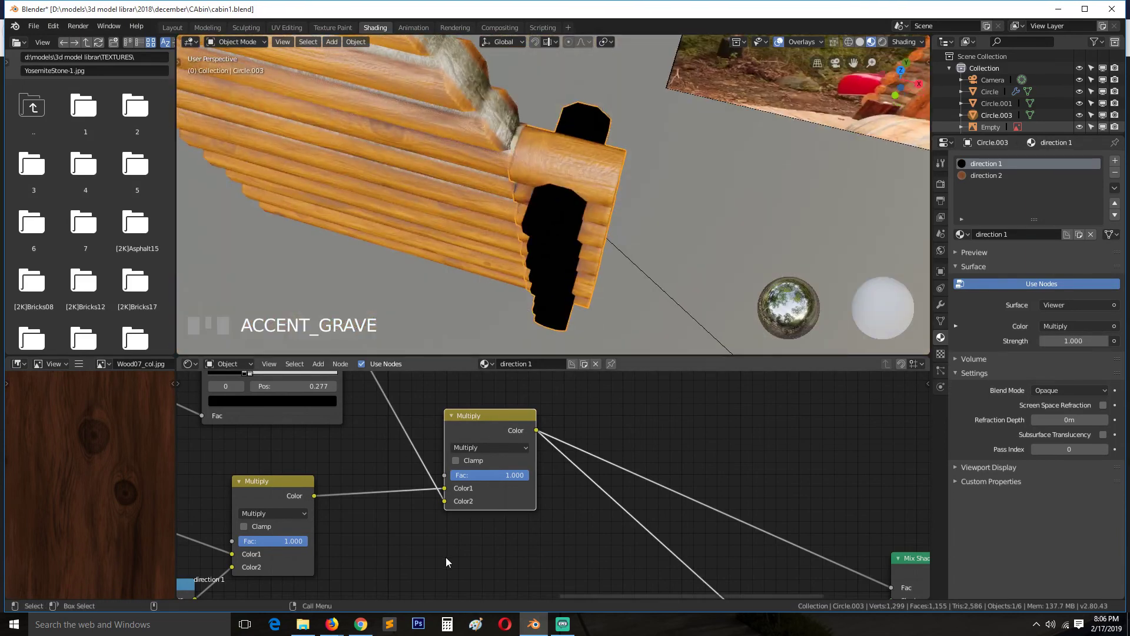
{"action": "key", "text": "ctrl+s"}
{"action": "middle_click_drag", "start_coordinate": [581, 205], "coordinate": [630, 106]}
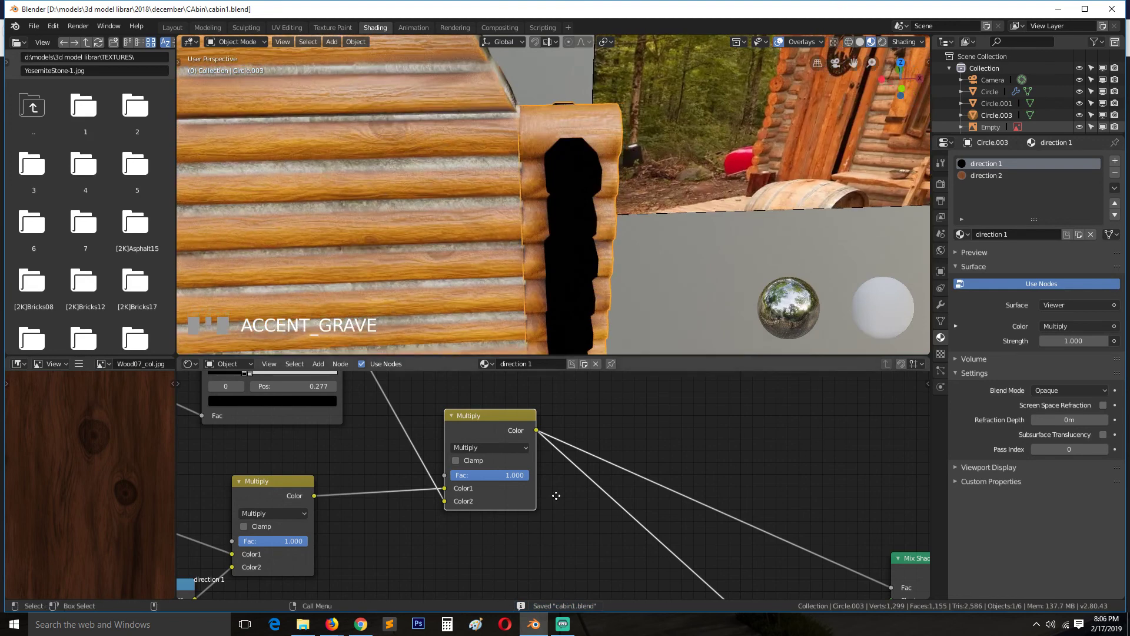
Step: Move the black stop to 0.327 on the gradient ColorRamp feeding the first Multiply's Color1 and check the mask on the log ends
{"action": "middle_click_drag", "start_coordinate": [488, 485], "coordinate": [750, 478]}
{"action": "middle_click_drag", "start_coordinate": [471, 478], "coordinate": [679, 467]}
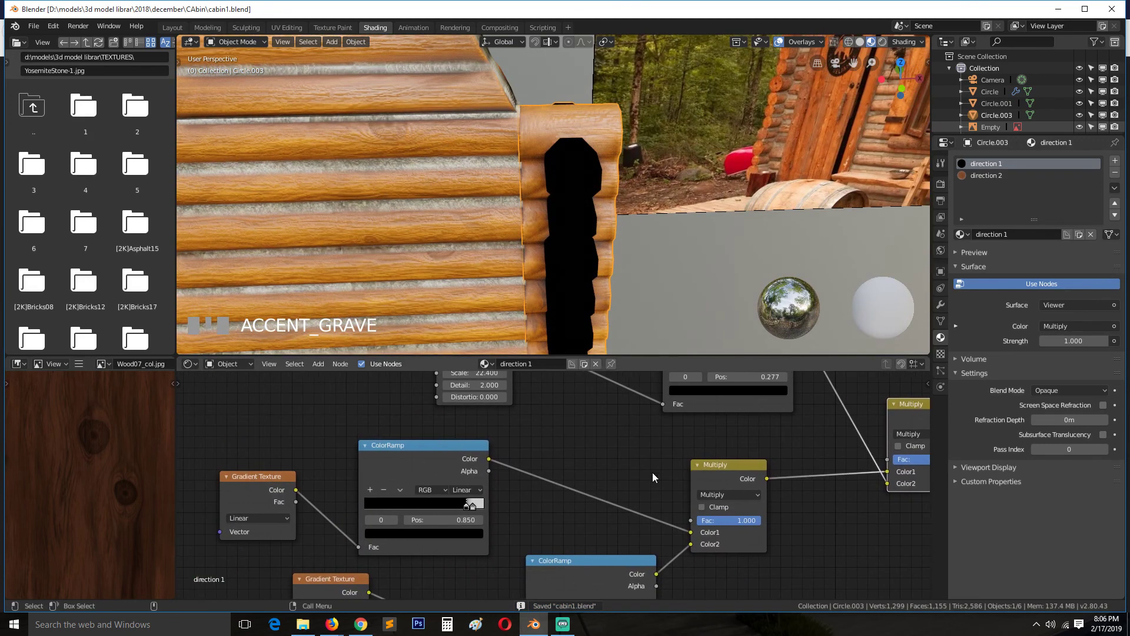
{"action": "left_click_drag", "start_coordinate": [463, 510], "coordinate": [394, 518]}
{"action": "middle_click_drag", "start_coordinate": [518, 299], "coordinate": [552, 302]}
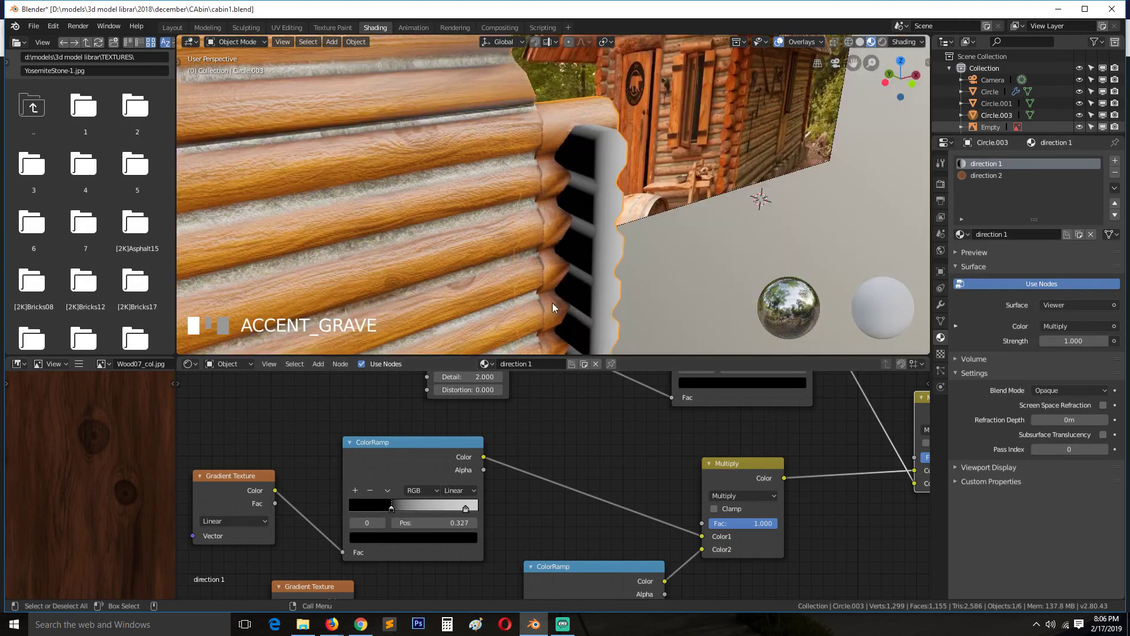
Step: Preview the gradient ColorRamp that feeds the first Multiply's Color2 on the log corner
{"action": "middle_click_drag", "start_coordinate": [634, 536], "coordinate": [638, 472]}
{"action": "left_click", "coordinate": [637, 490], "text": "ctrl+shift"}
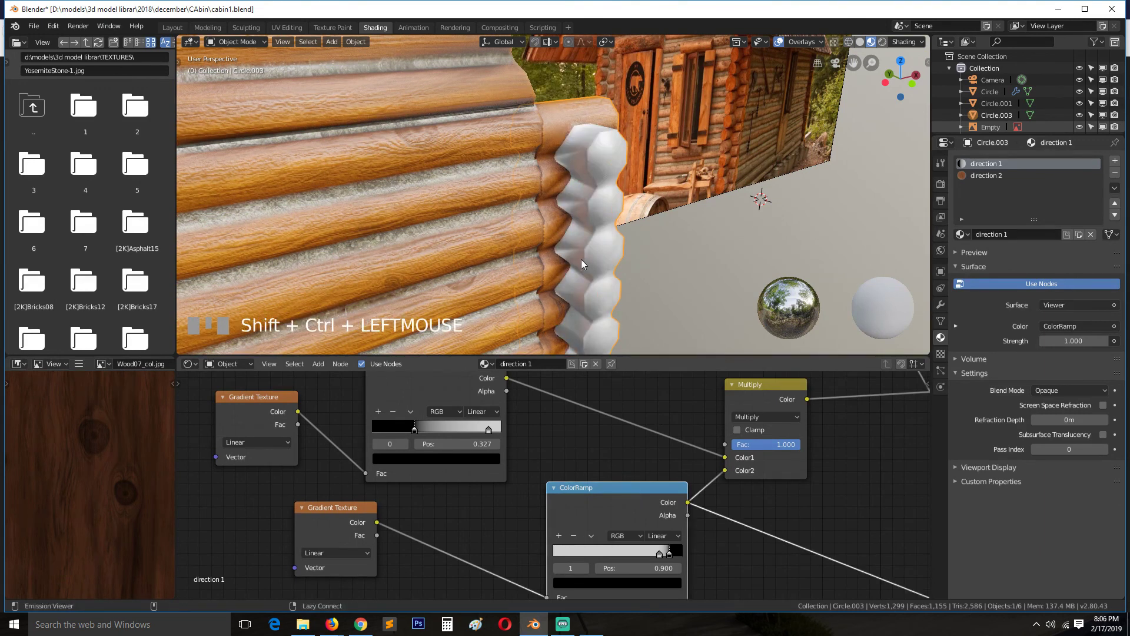
{"action": "left_click", "coordinate": [637, 326]}
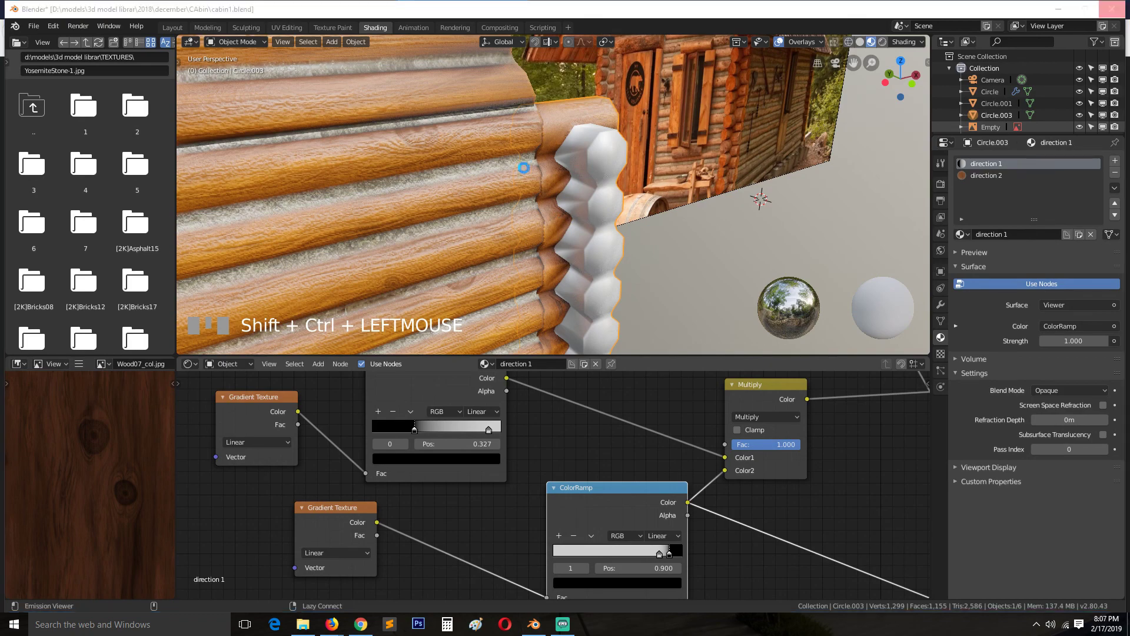
{"action": "key", "text": "alt+Tab"}
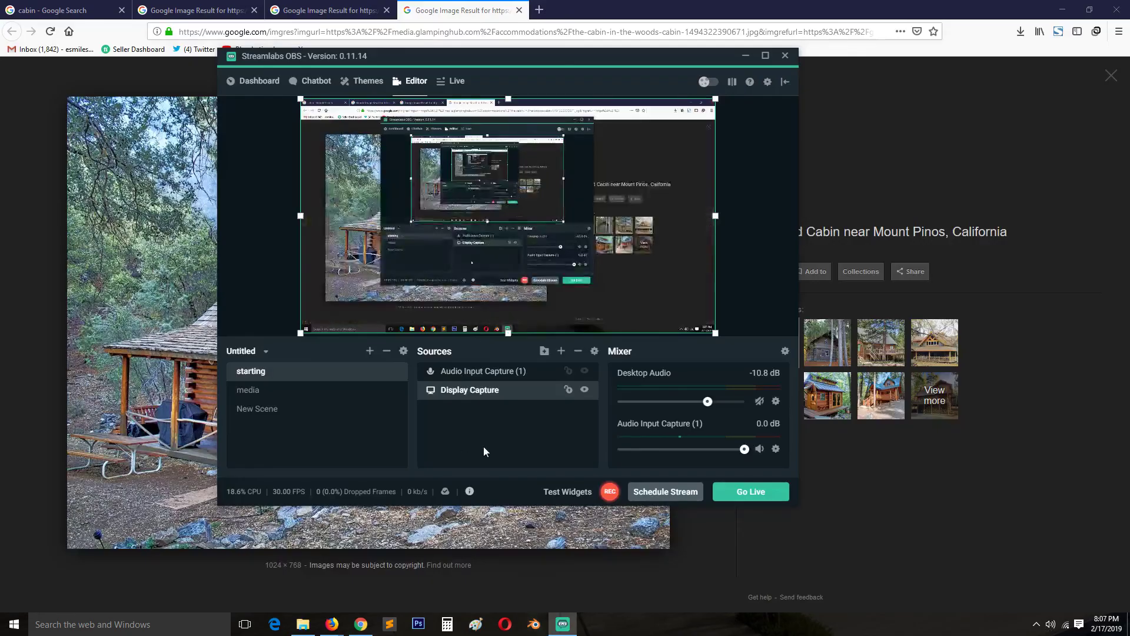